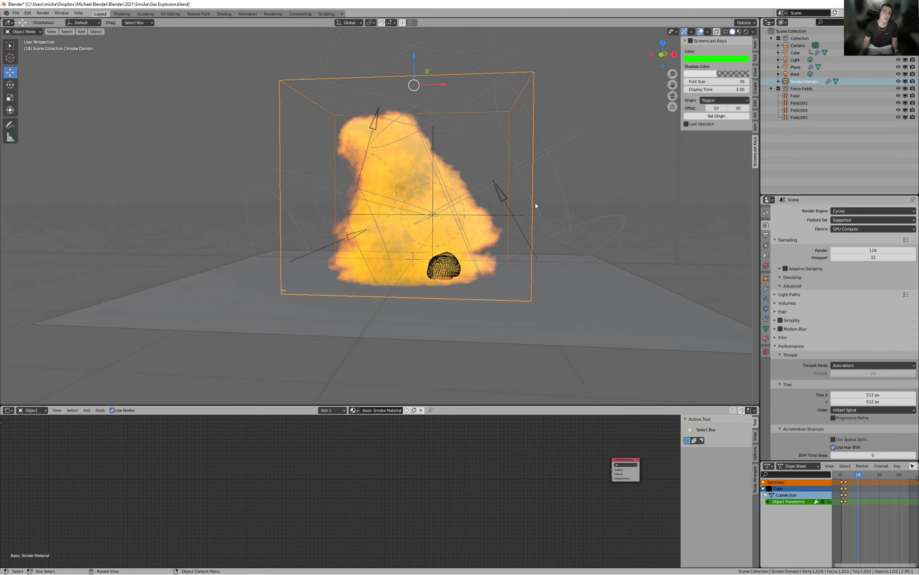
Save the current Blender scene file.
middle_drag(565, 507, 520, 507)
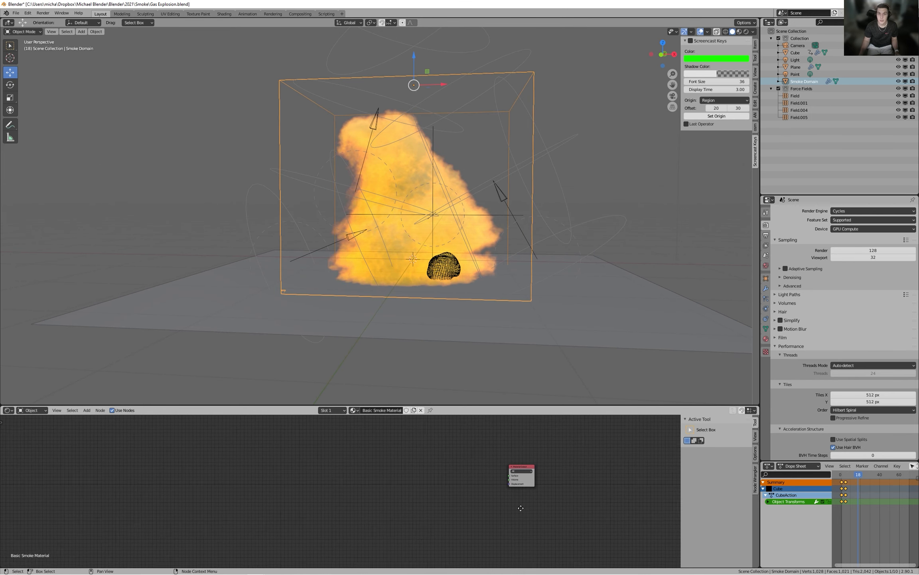
scroll(526, 495, up, 2)
middle_drag(519, 304, 513, 322)
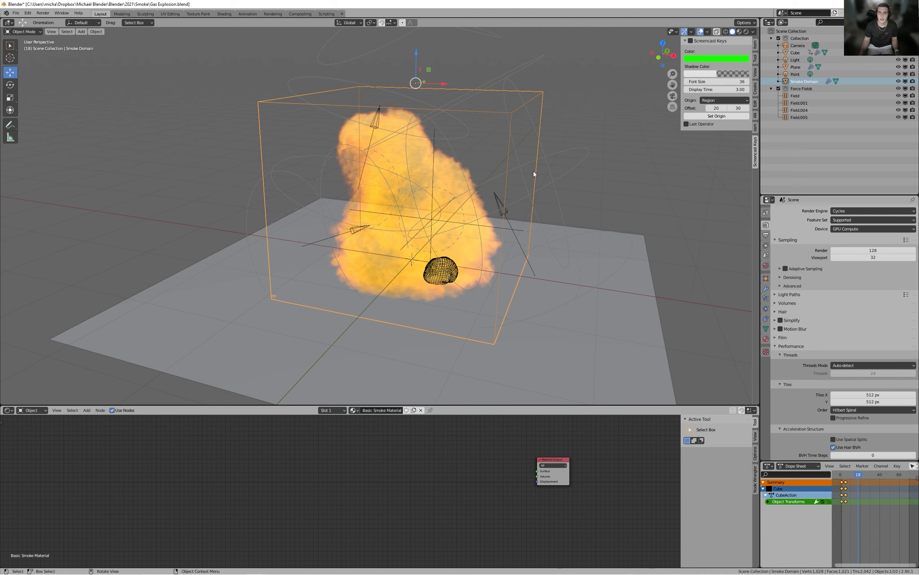
middle_drag(546, 221, 569, 215)
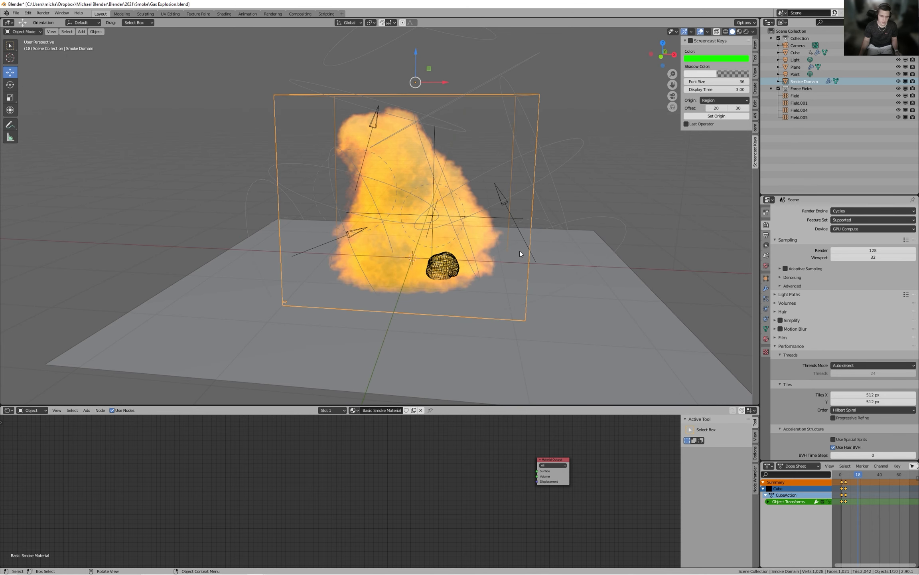
key(ctrl+s)
Switch the 3D viewport to rendered shading to preview the smoke domain.
middle_drag(547, 224, 512, 221)
scroll(519, 217, up, 5)
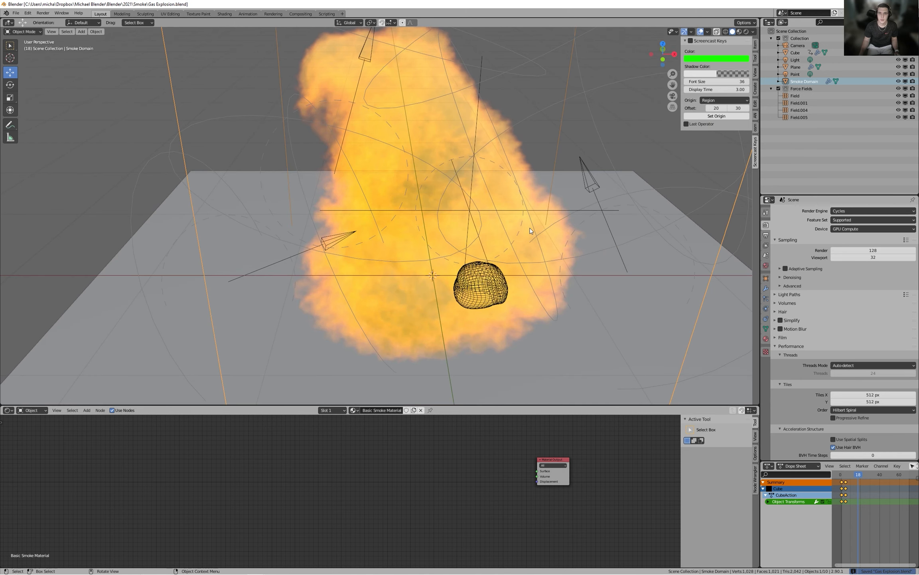
key(z)
click(555, 181)
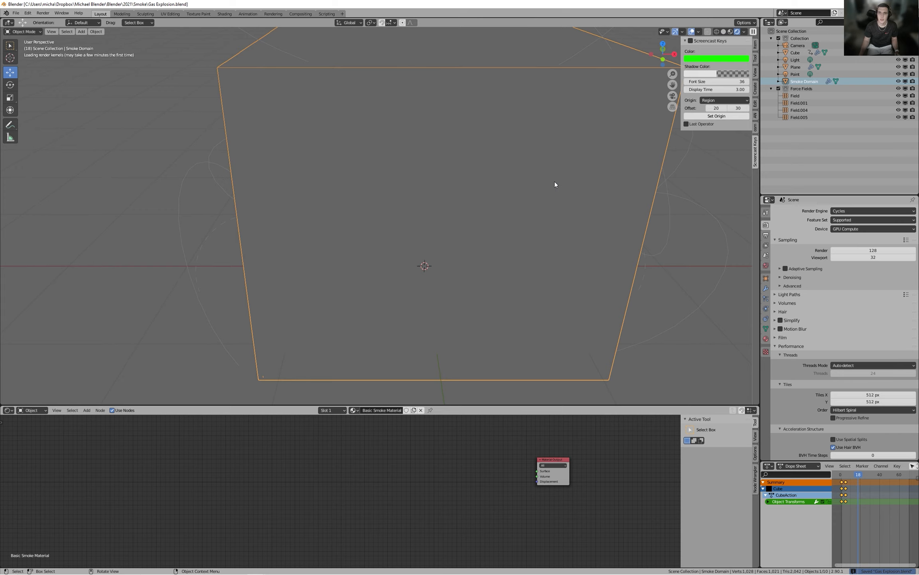
scroll(554, 181, down, 5)
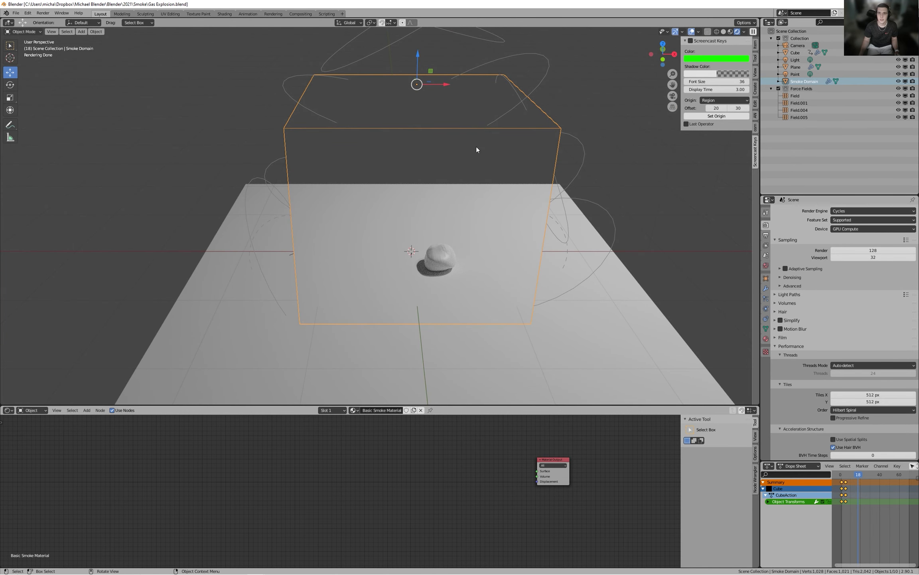
Turn on the Screencast Keys overlay in the 3D viewport.
scroll(490, 483, up, 2)
middle_drag(504, 480, 387, 487)
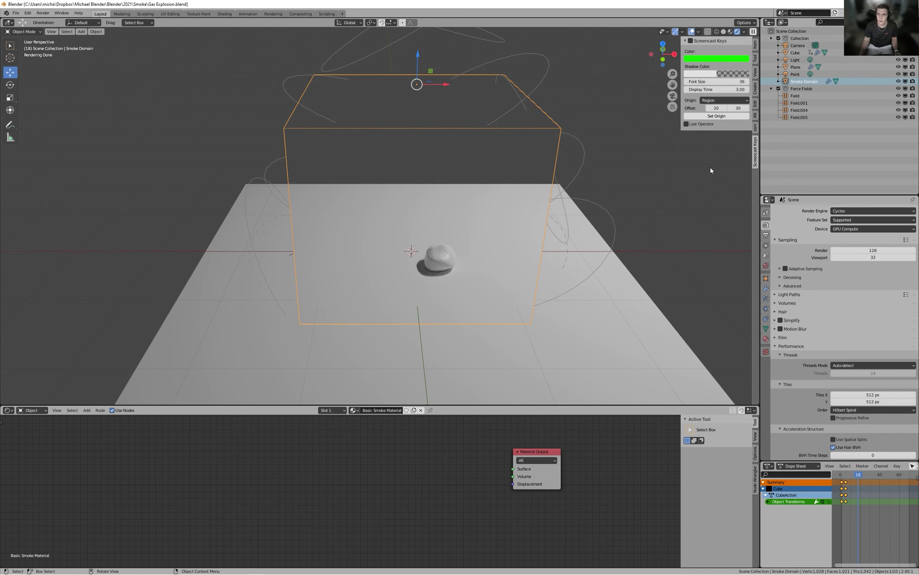
click(698, 42)
right_click(714, 320)
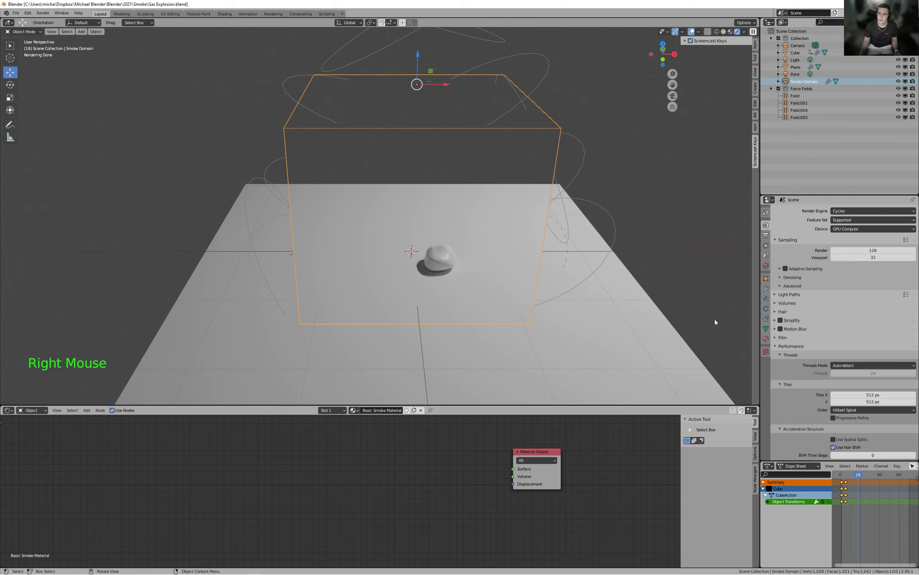
key(shift+a)
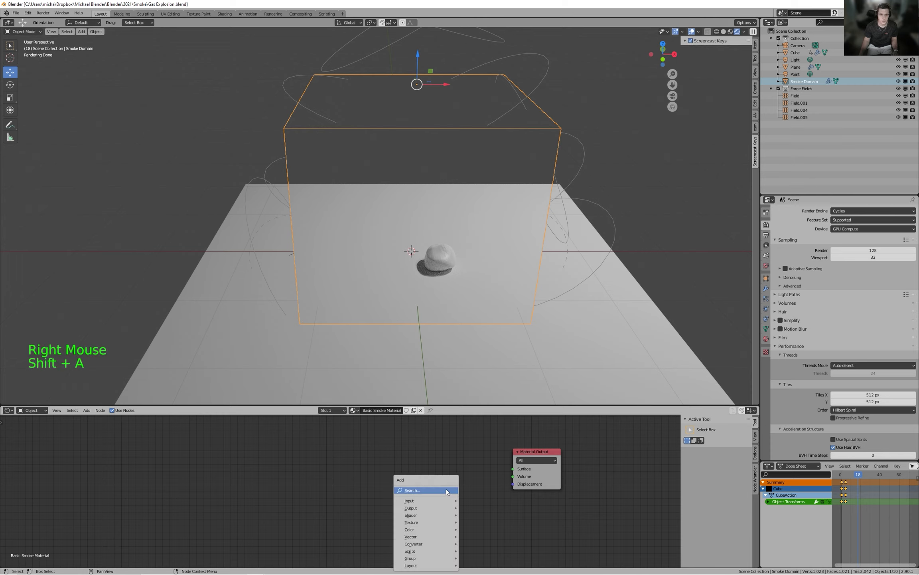
click(446, 490)
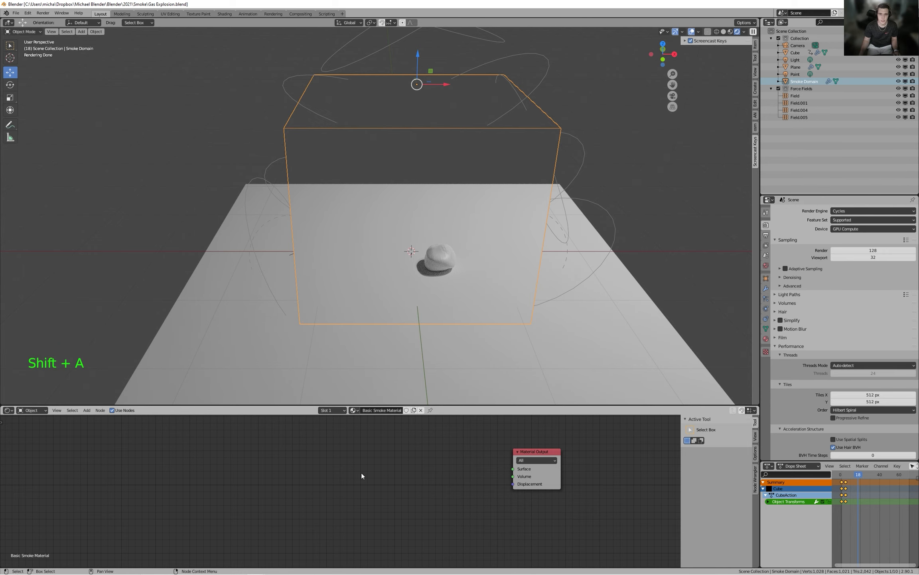
click(224, 13)
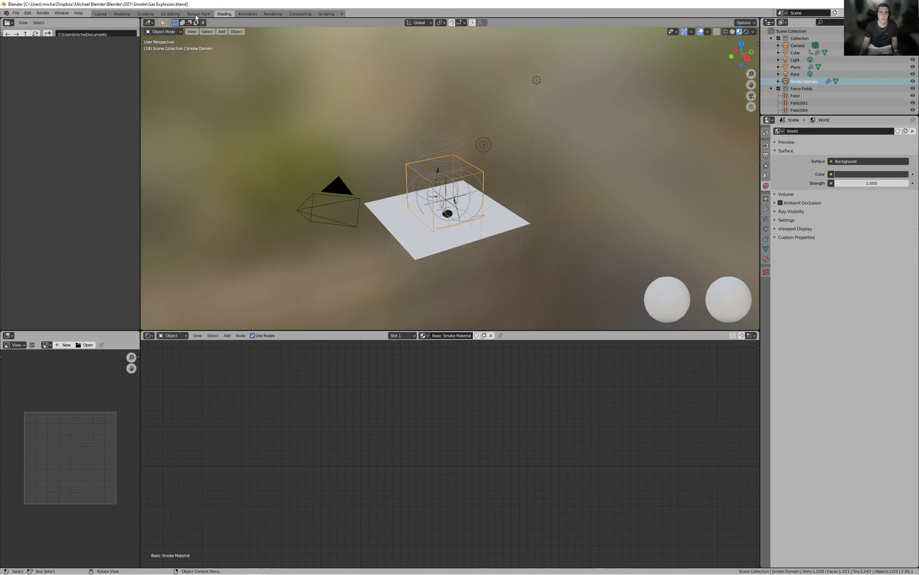
click(106, 14)
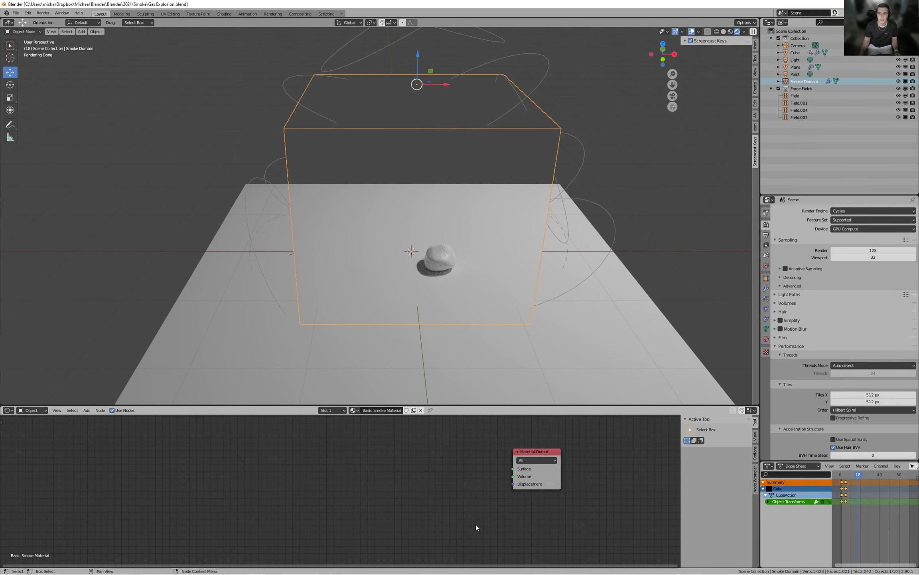
Add a Principled Volume node and connect its Volume output to the Material Output's Volume input.
key(shift+a)
text(v)
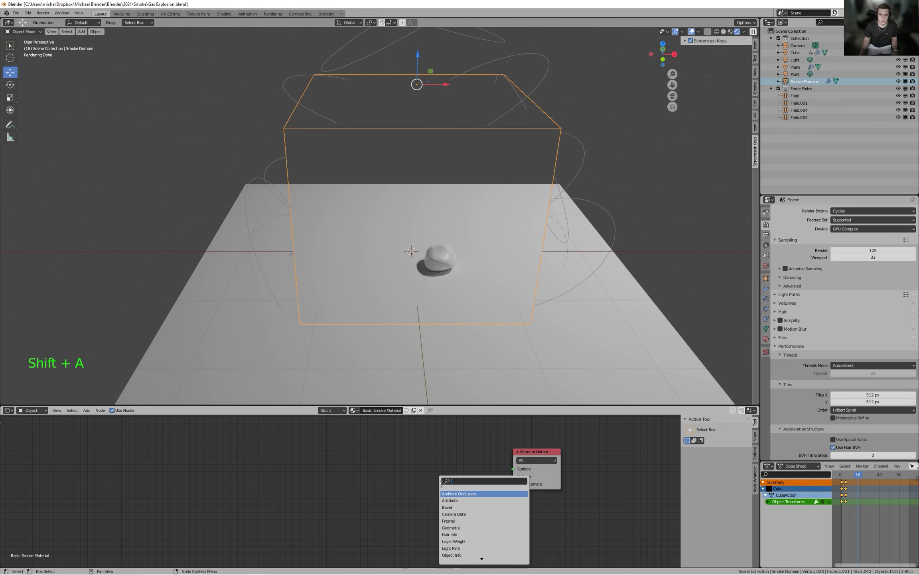
text(o)
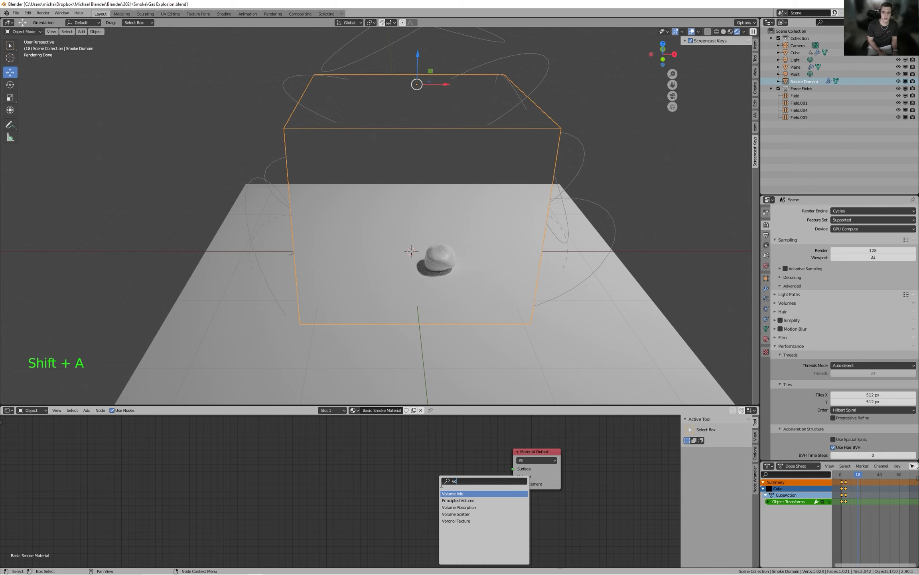
click(444, 500)
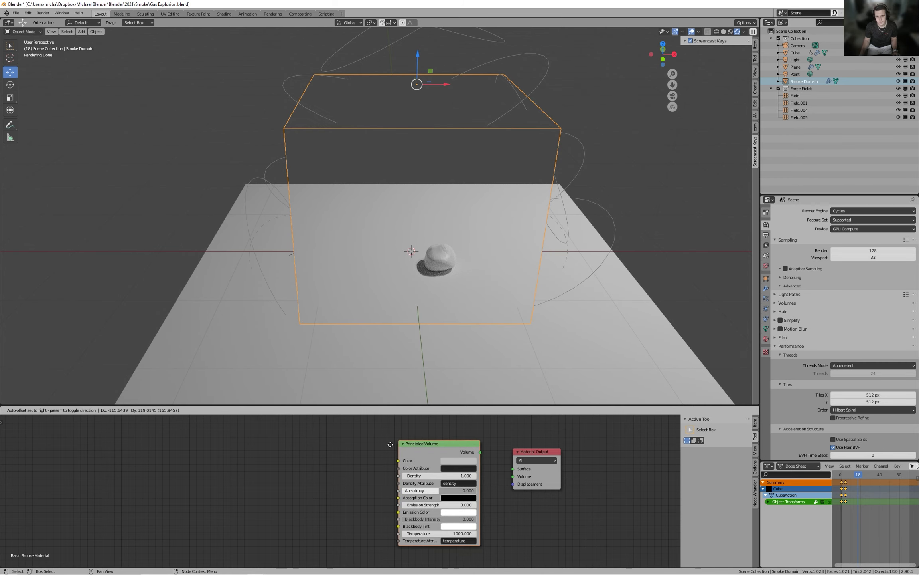
click(358, 464)
drag(438, 475, 511, 476)
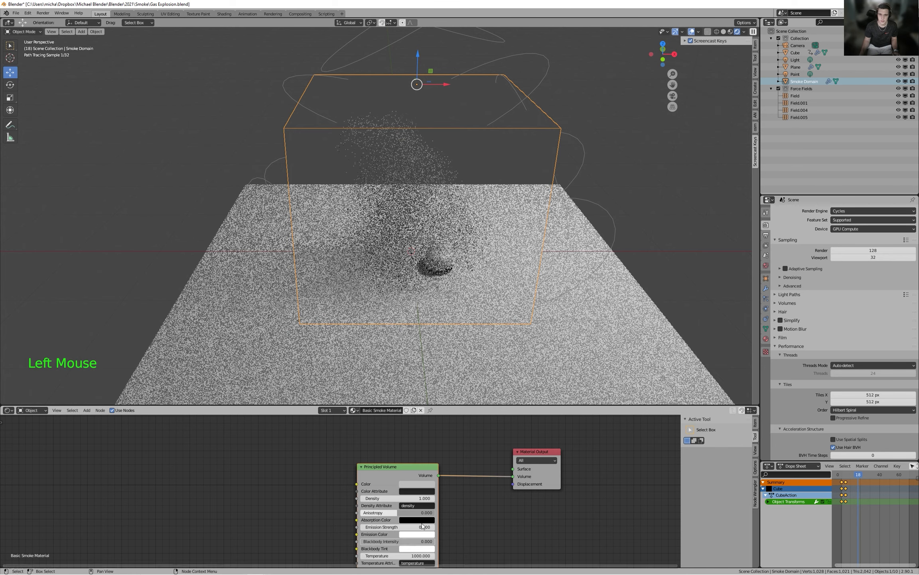
Set the Principled Volume node's Density to 7.4.
scroll(388, 486, down, 3)
middle_drag(423, 481, 459, 473)
scroll(439, 479, up, 5)
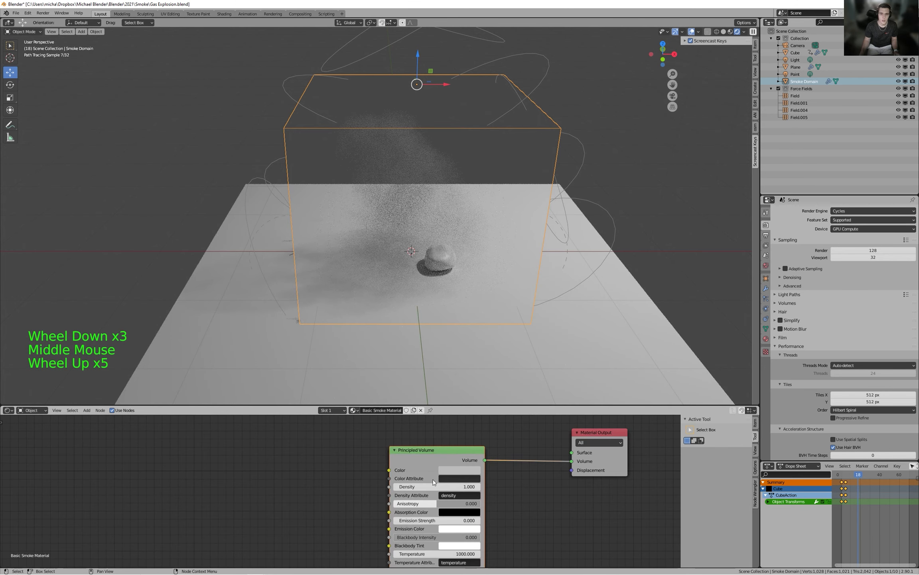
drag(439, 486, 479, 486)
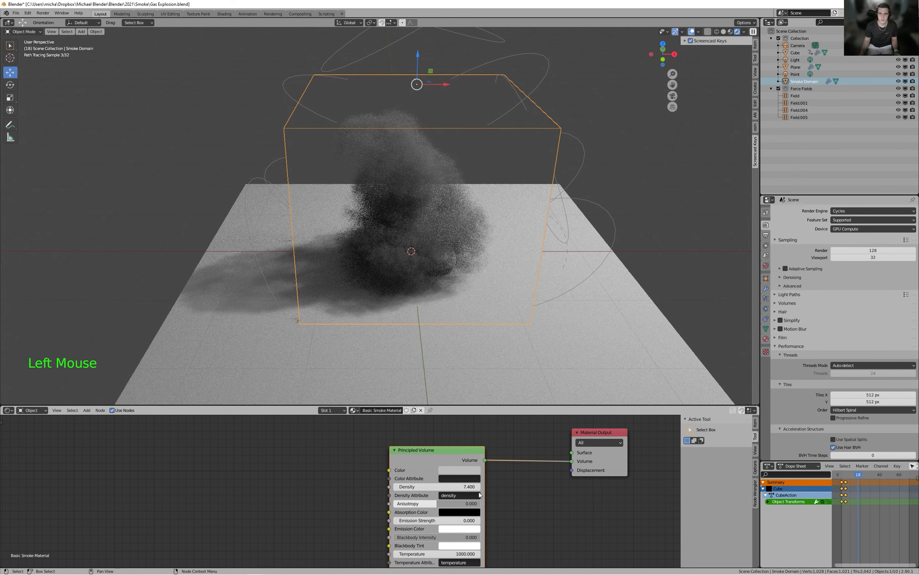
Add an Attribute node well to the left of the Principled Volume node.
middle_drag(357, 485, 363, 510)
scroll(362, 467, down, 3)
scroll(362, 467, up, 1)
scroll(328, 500, down, 4)
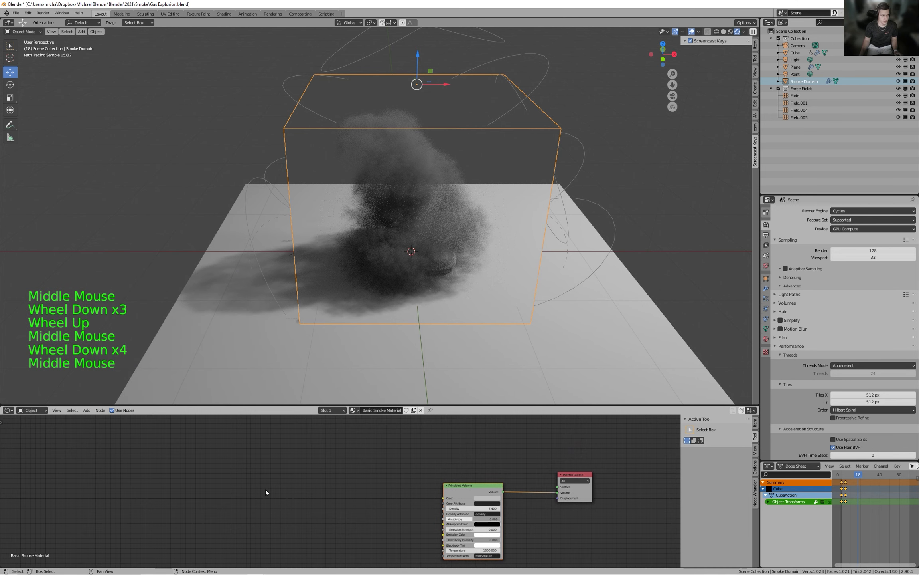
middle_drag(266, 492, 289, 488)
key(shift+a)
click(291, 474)
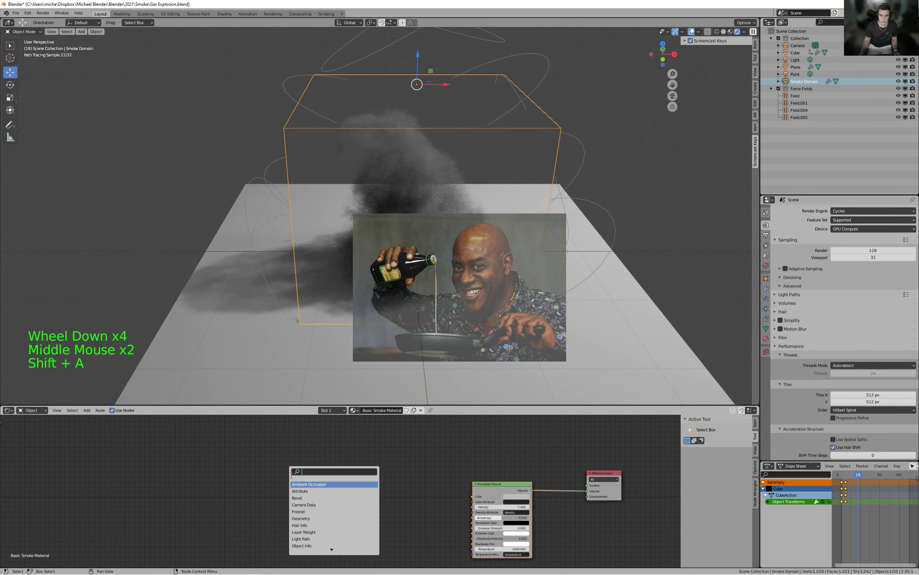
text(at)
key(Return)
click(280, 474)
Set the Attribute node's name to "density".
scroll(288, 484, up, 6)
middle_drag(287, 485, 280, 500)
click(281, 501)
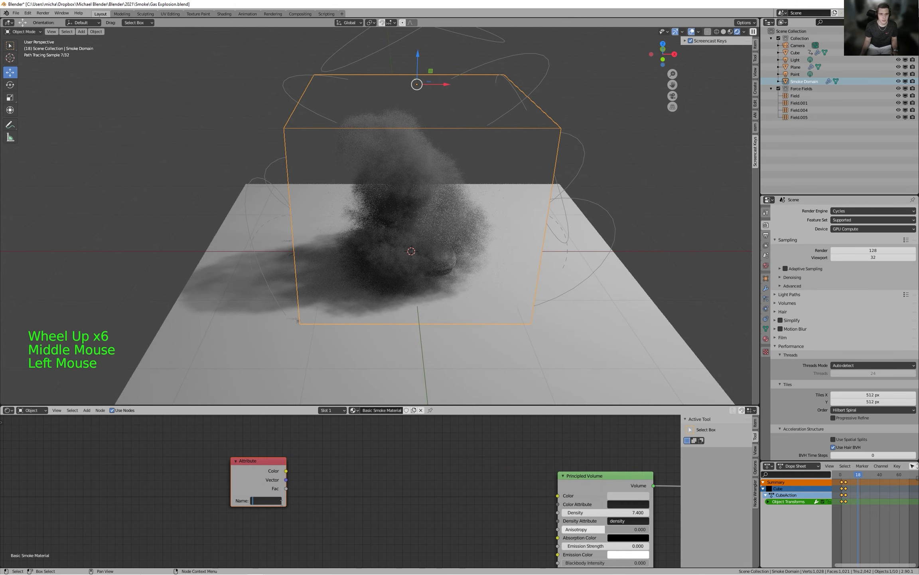
text(densi)
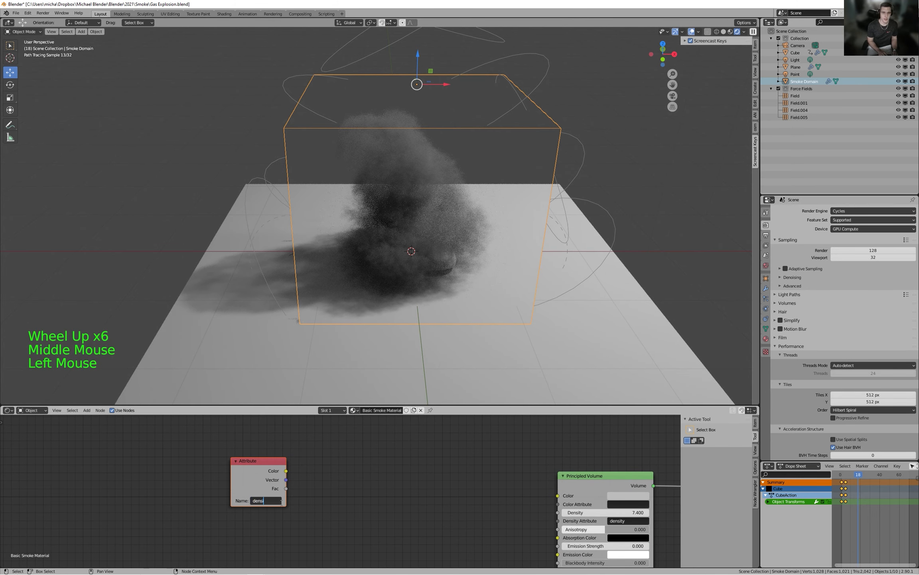
text(ty)
key(Return)
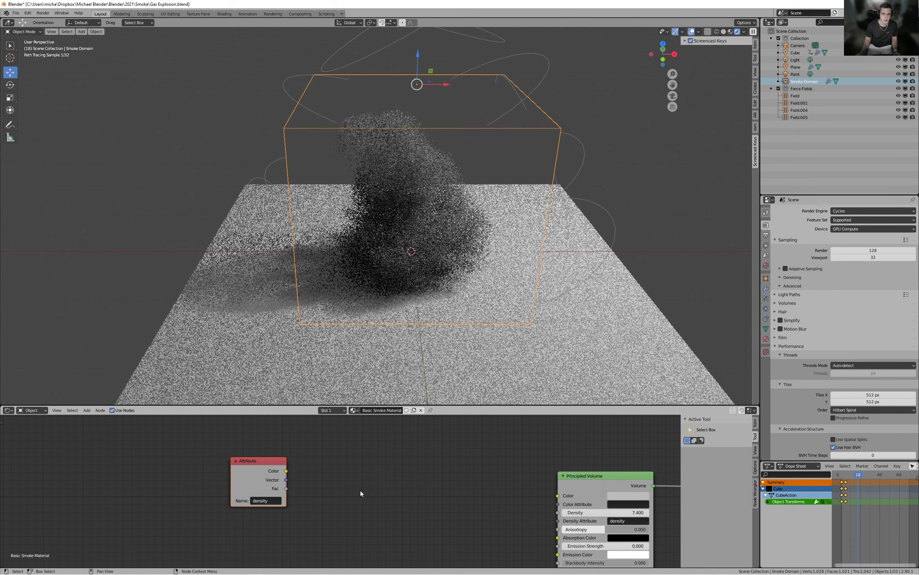
Connect the Attribute node's Color output to the Principled Volume's Color input and shift the Attribute node slightly left.
scroll(360, 494, down, 2)
middle_drag(341, 510, 304, 497)
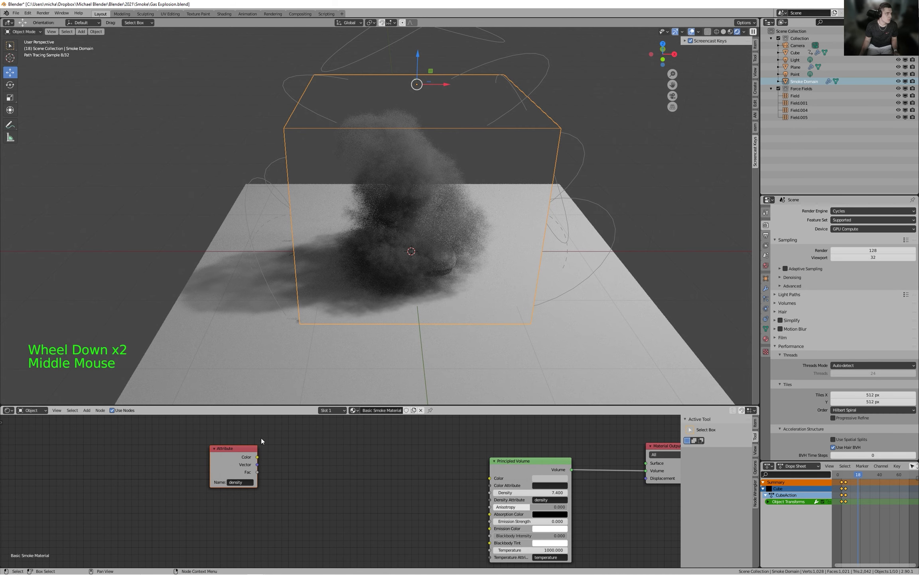
drag(257, 457, 495, 481)
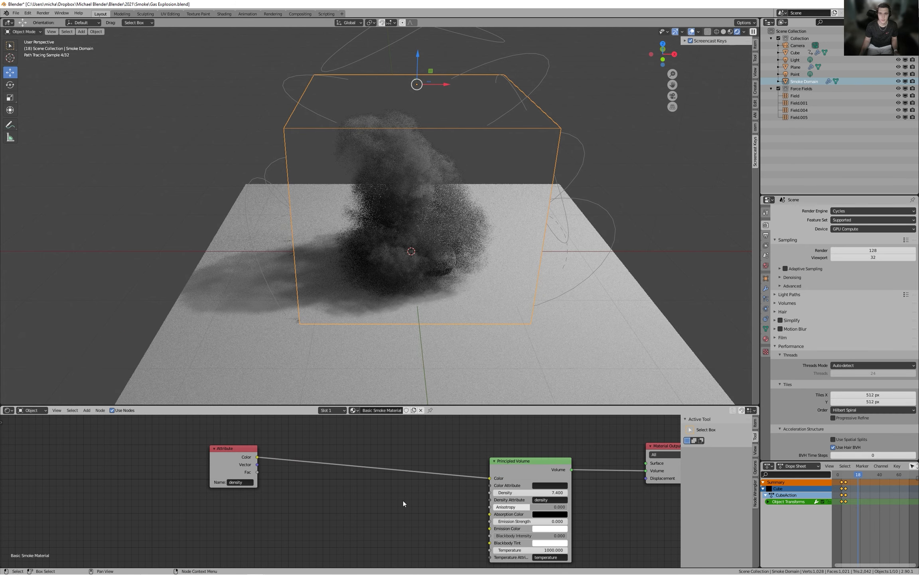
scroll(366, 486, down, 1)
drag(244, 454, 232, 453)
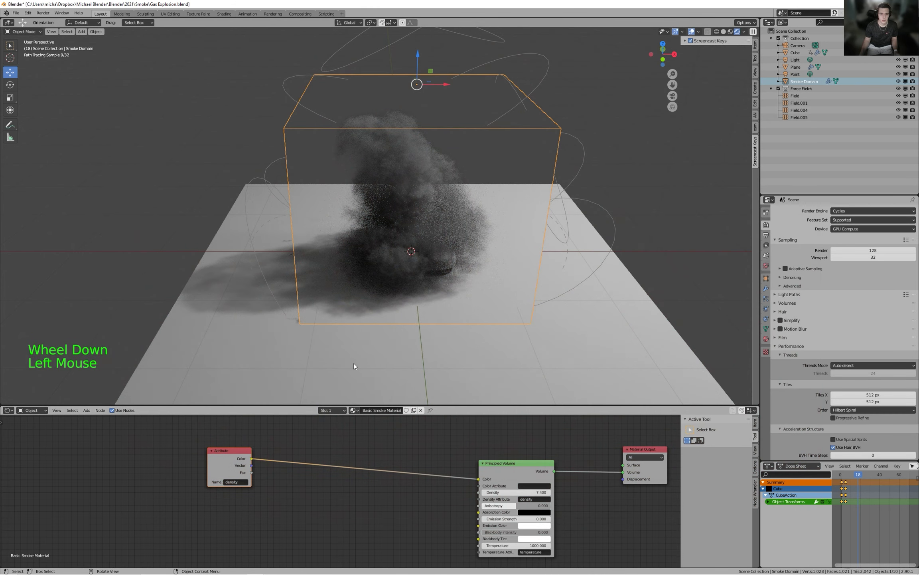
Insert a ColorRamp node on the link between the Attribute and Principled Volume nodes and position it there.
middle_drag(368, 508, 401, 482)
key(shift+a)
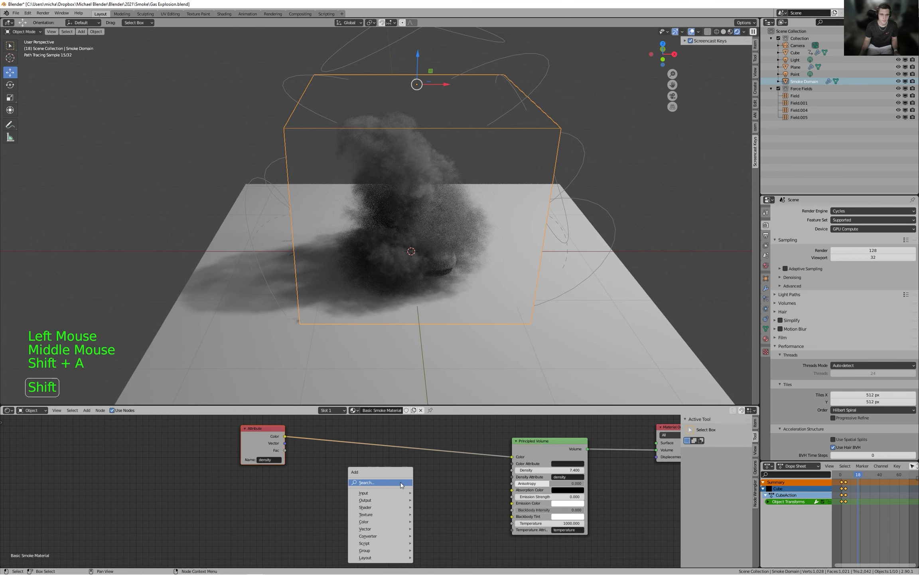
click(401, 483)
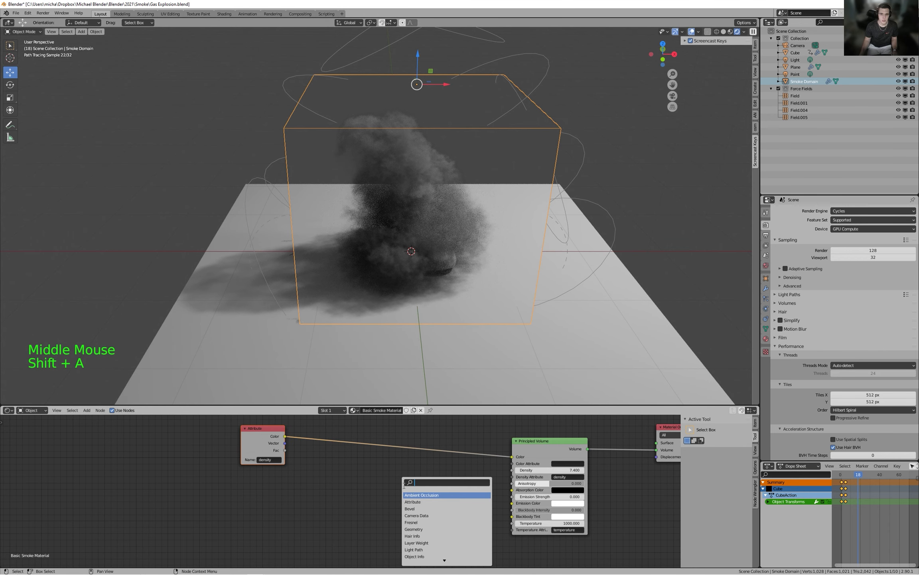
text(colo)
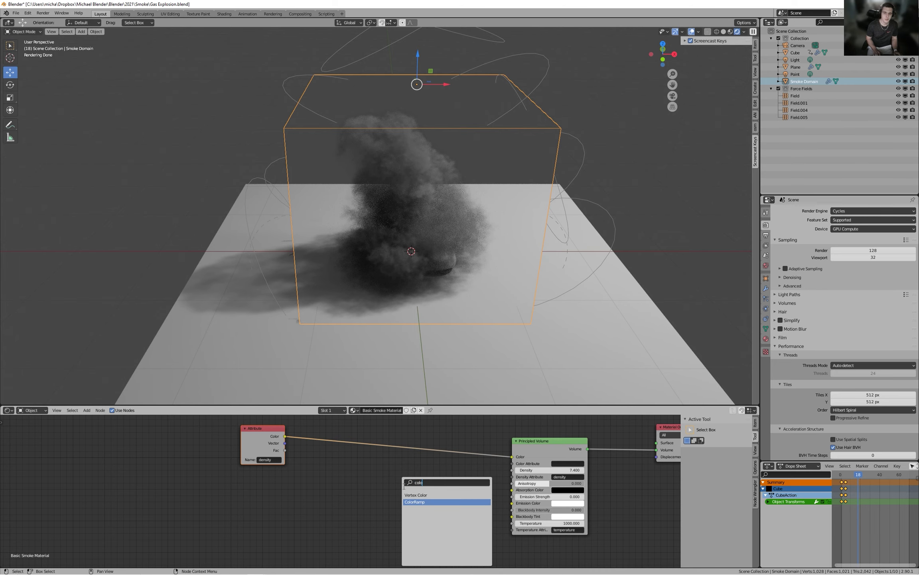
click(415, 502)
click(398, 570)
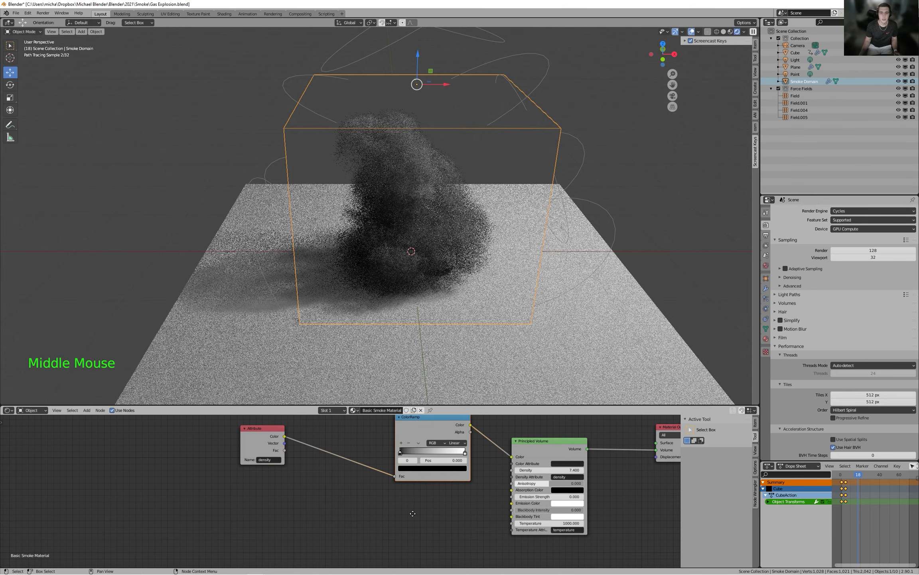
middle_drag(414, 514, 376, 522)
drag(391, 440, 362, 438)
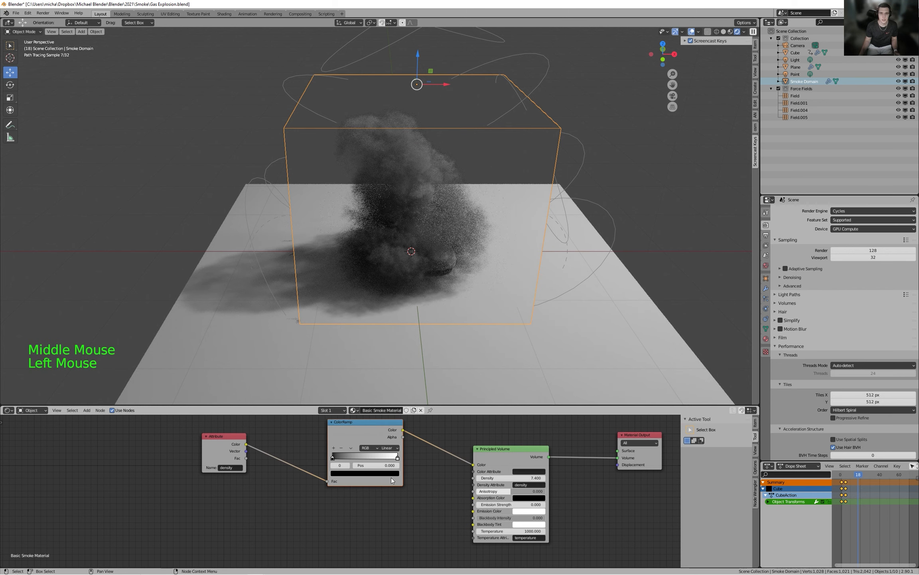
Add a middle stop at position 0.5 to the ColorRamp and color it orange-brown.
click(334, 448)
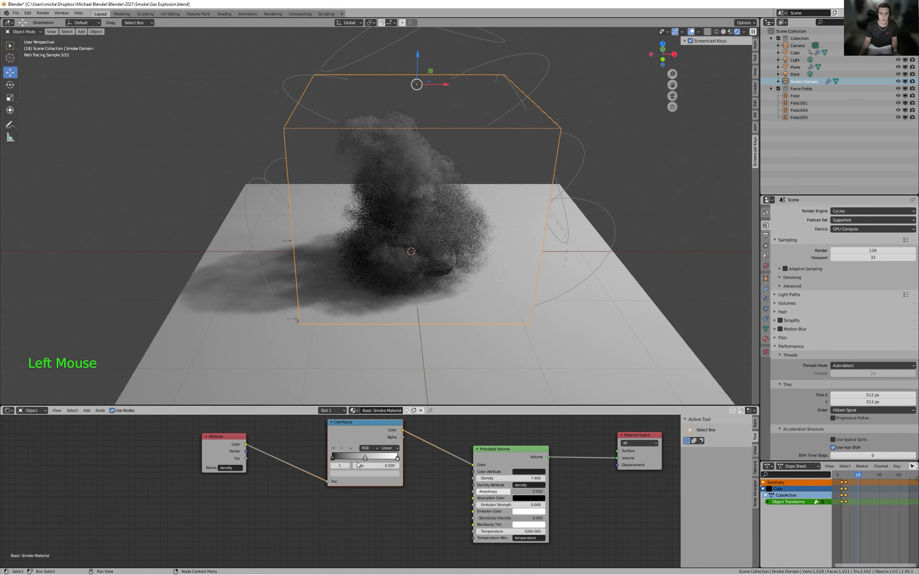
click(351, 473)
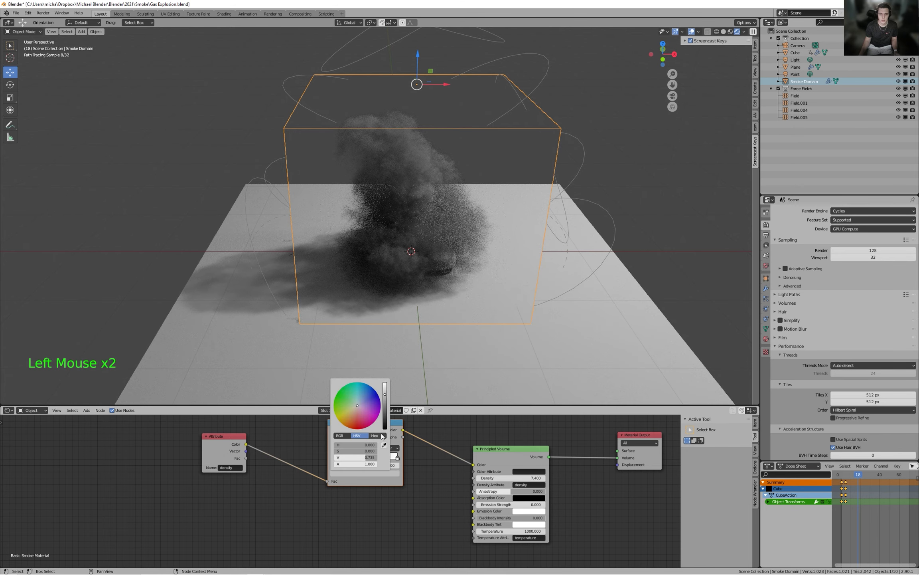
drag(358, 405, 345, 425)
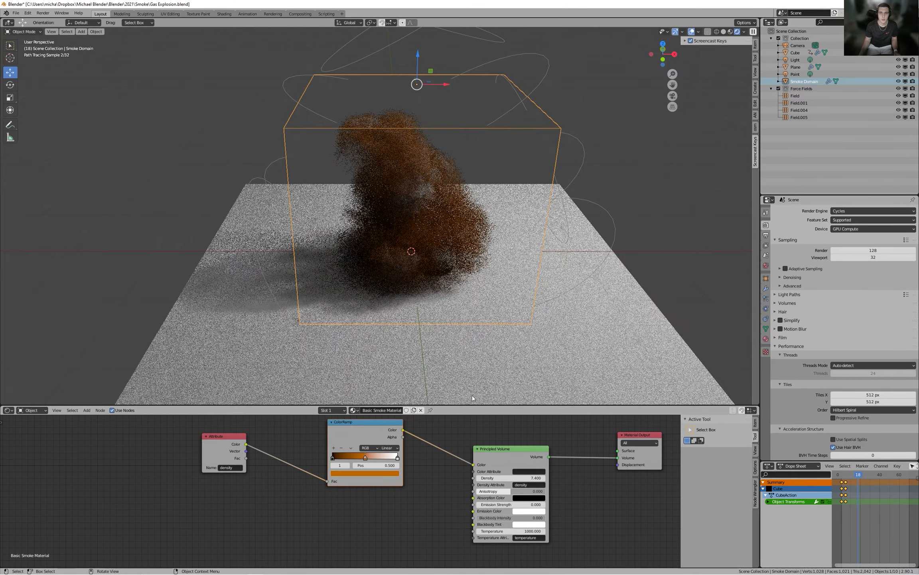
scroll(483, 376, up, 2)
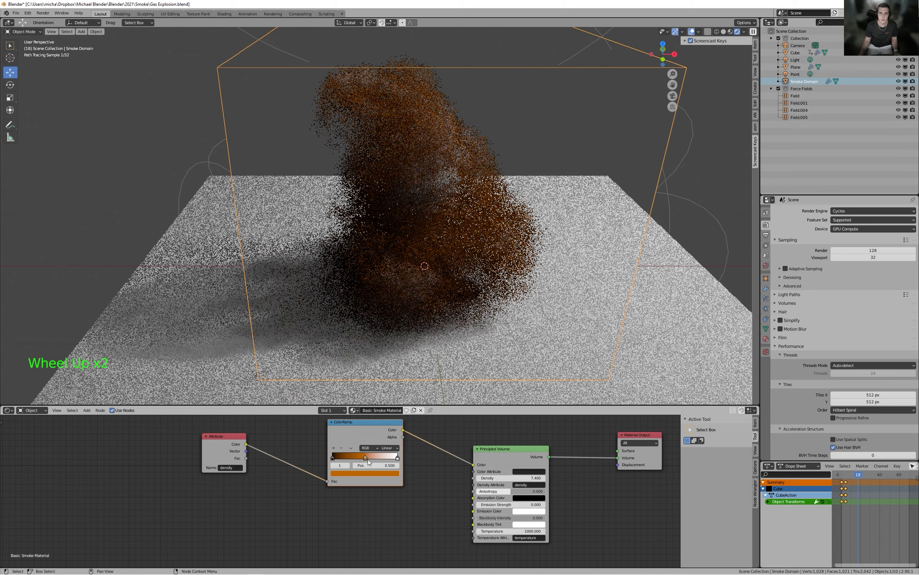
Shift the ColorRamp's orange-brown middle stop slightly toward the dark end, to position 0.482.
mouse_move(366, 458)
mouse_down()
mouse_move(325, 455)
mouse_move(372, 462)
mouse_move(357, 465)
mouse_up()
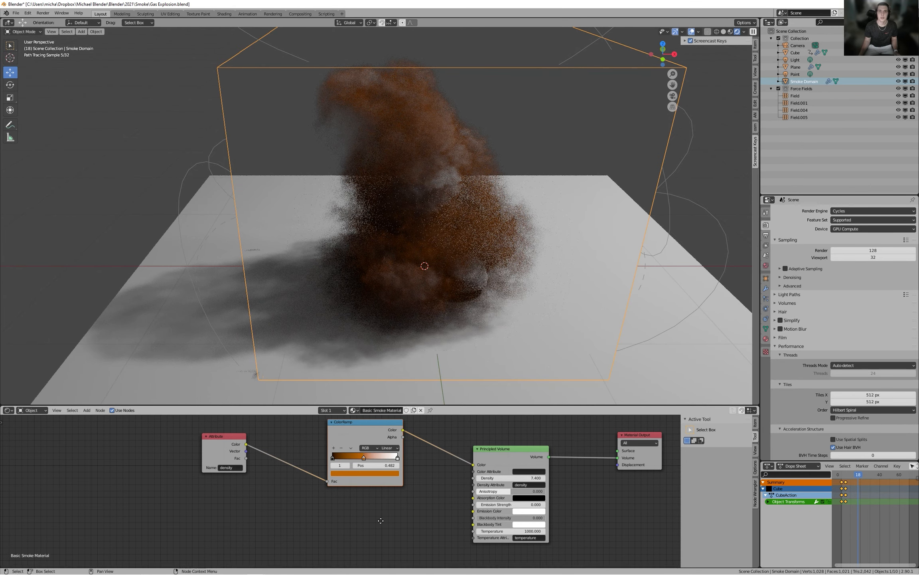
middle_click(404, 532)
scroll(372, 513, down, 3)
middle_drag(372, 513, 400, 511)
scroll(357, 512, down, 3)
scroll(421, 513, up, 4)
scroll(421, 513, up, 1)
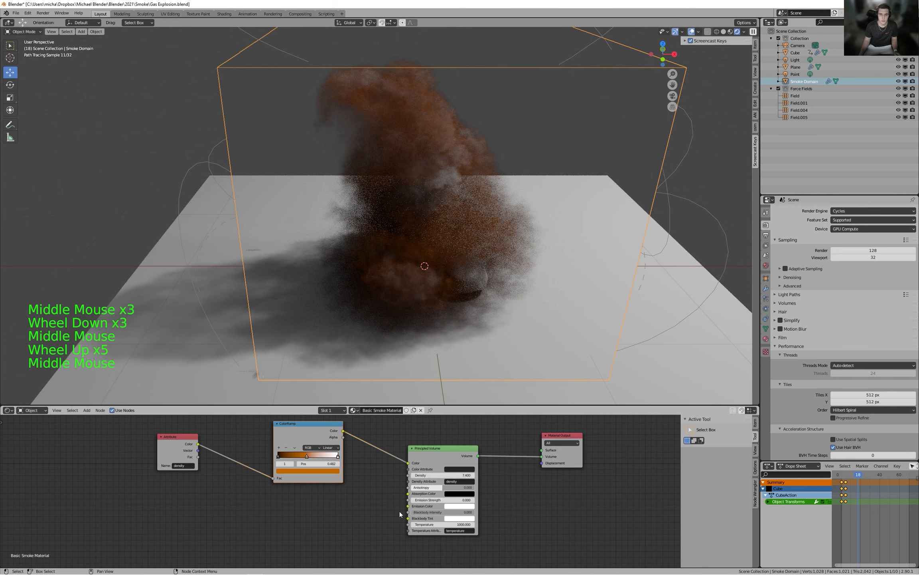
scroll(459, 472, up, 3)
scroll(311, 518, down, 4)
middle_drag(311, 518, 291, 507)
Move the Attribute and ColorRamp nodes together up and to the left, away from the Principled Volume node.
click(386, 537)
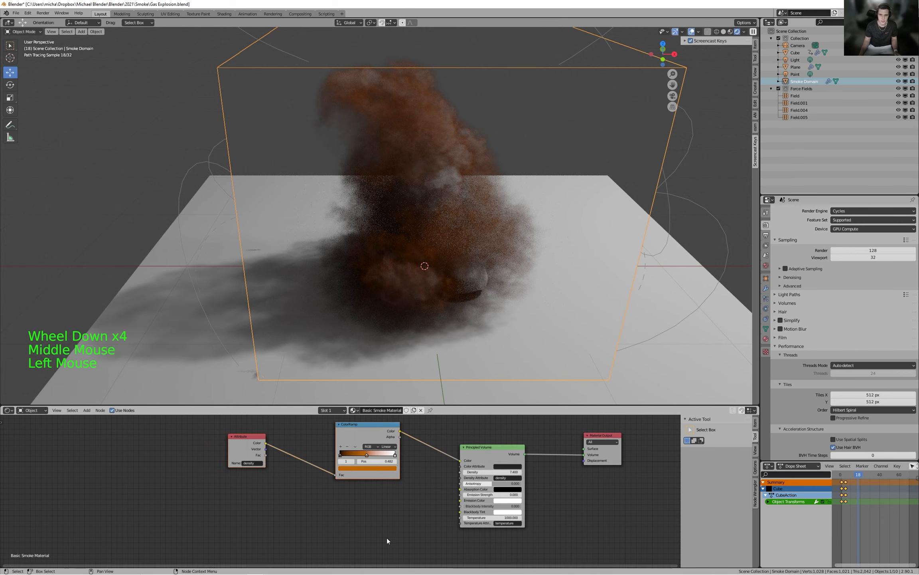
scroll(339, 487, down, 4)
key(g)
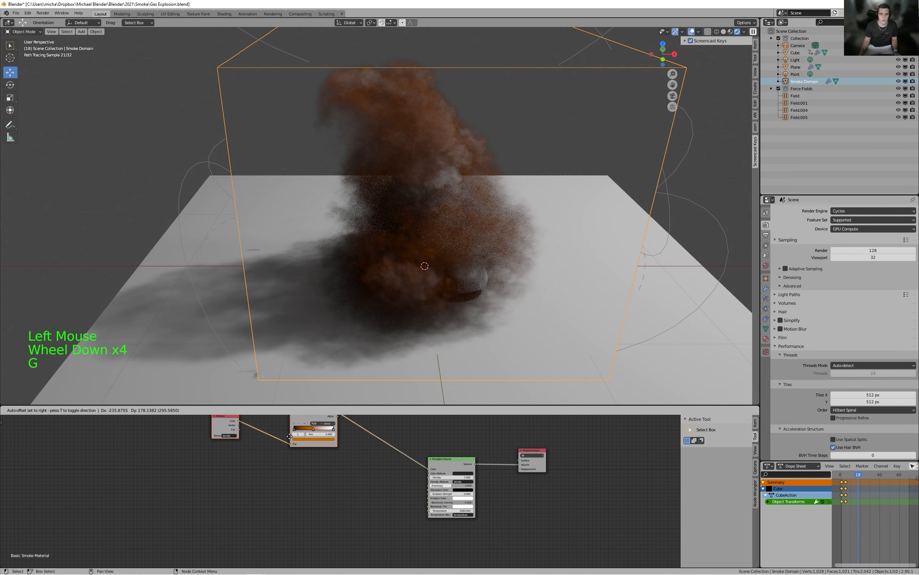
middle_drag(229, 444, 278, 457)
click(261, 433)
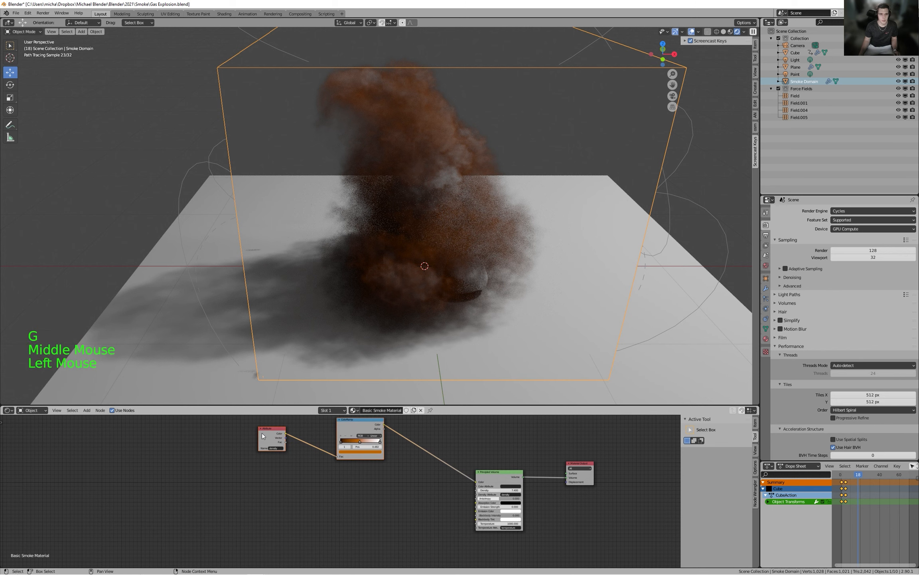
Add a Fresnel node and place it below the Attribute node.
key(shift+a)
click(235, 492)
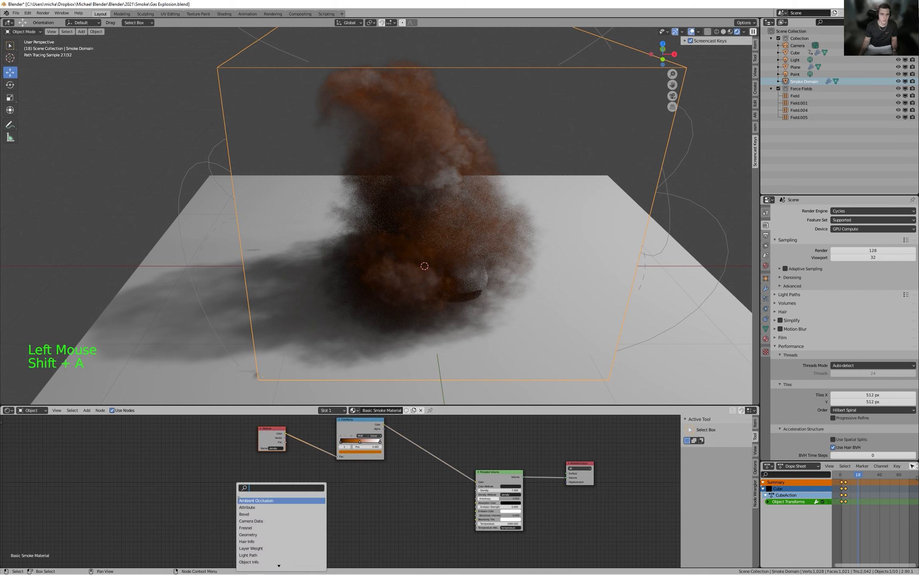
text(fre)
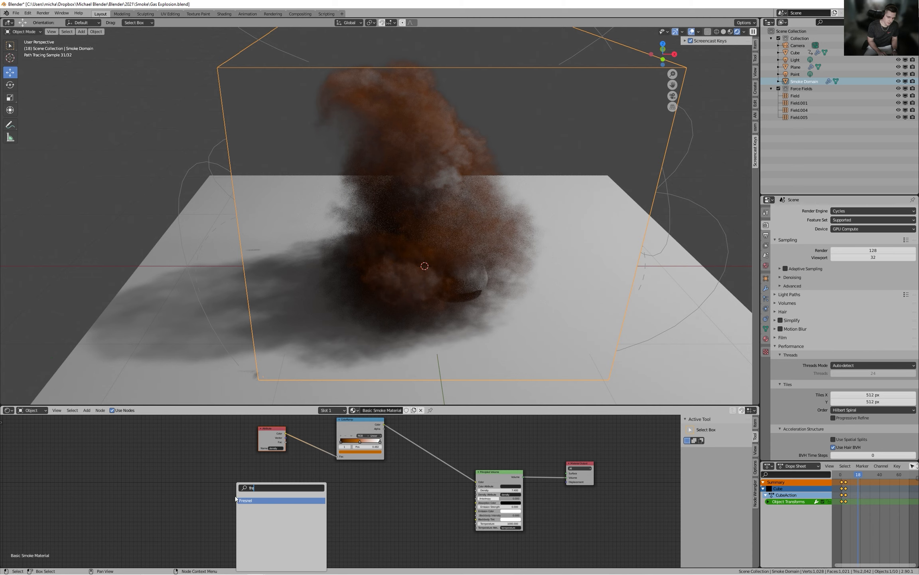
key(Return)
click(216, 496)
Add a Math node to the right of the Fresnel node and change its operation to Multiply.
scroll(216, 496, up, 5)
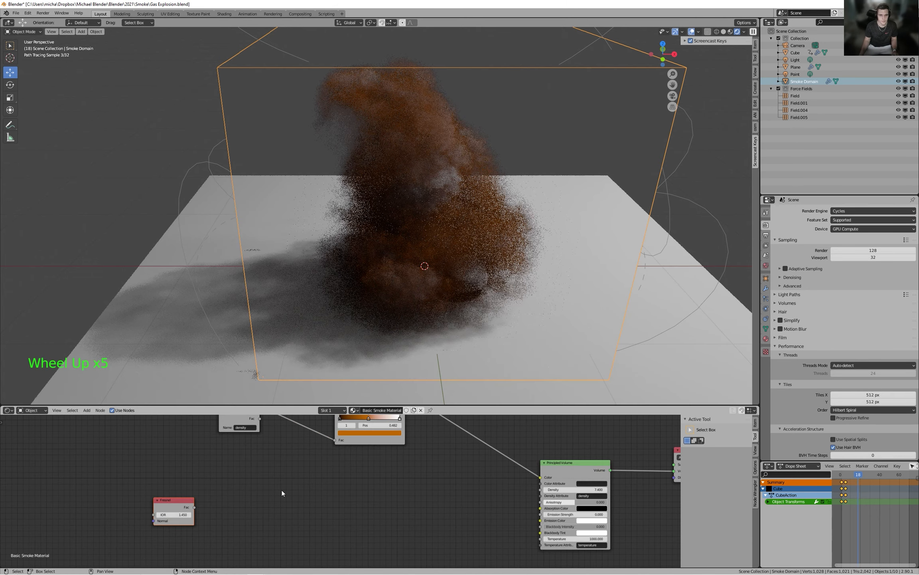
middle_drag(282, 490, 312, 467)
key(shift+a)
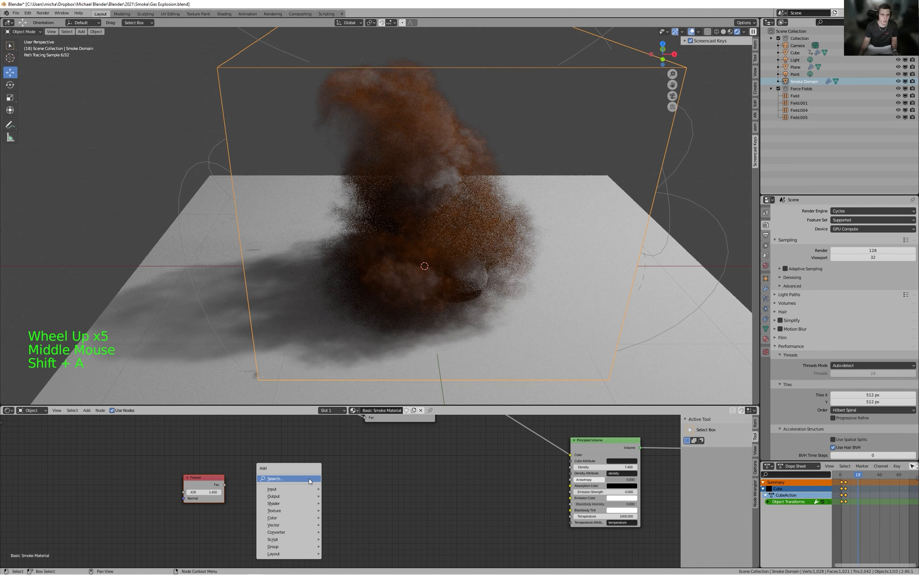
click(309, 479)
text(add)
key(Return)
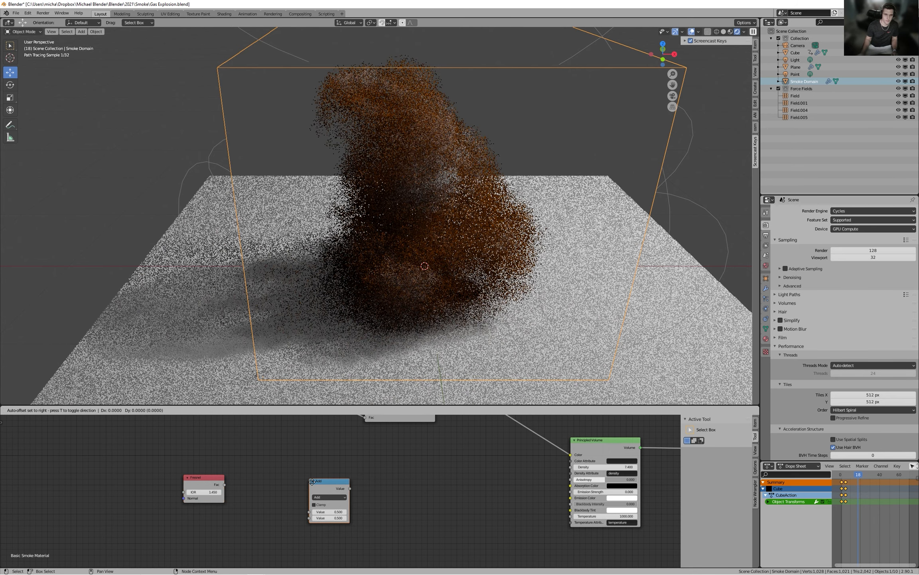
click(293, 453)
click(301, 468)
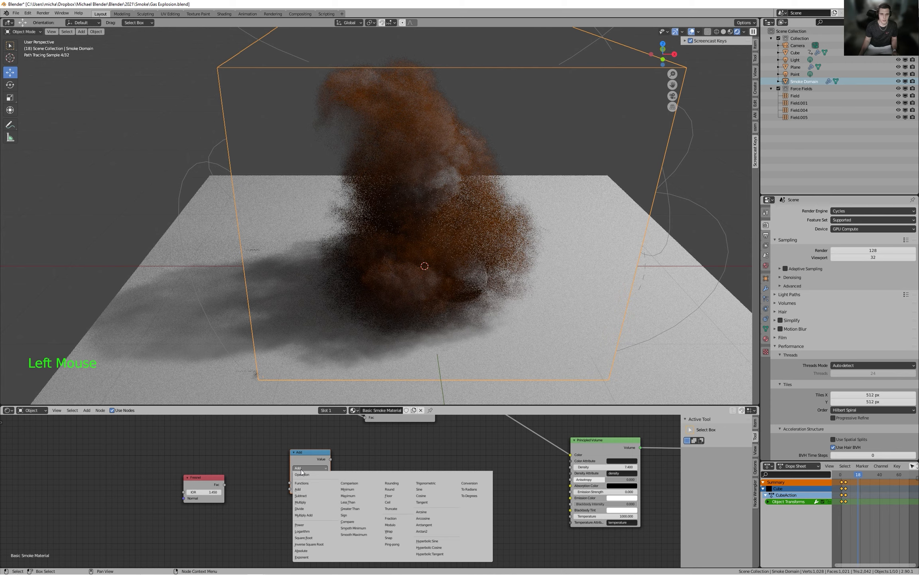
click(310, 503)
Connect the Fresnel's Fac output to the Multiply node's first value and the Multiply output to the Principled Volume's Density.
drag(224, 484, 287, 479)
middle_drag(373, 512, 307, 462)
scroll(335, 501, down, 3)
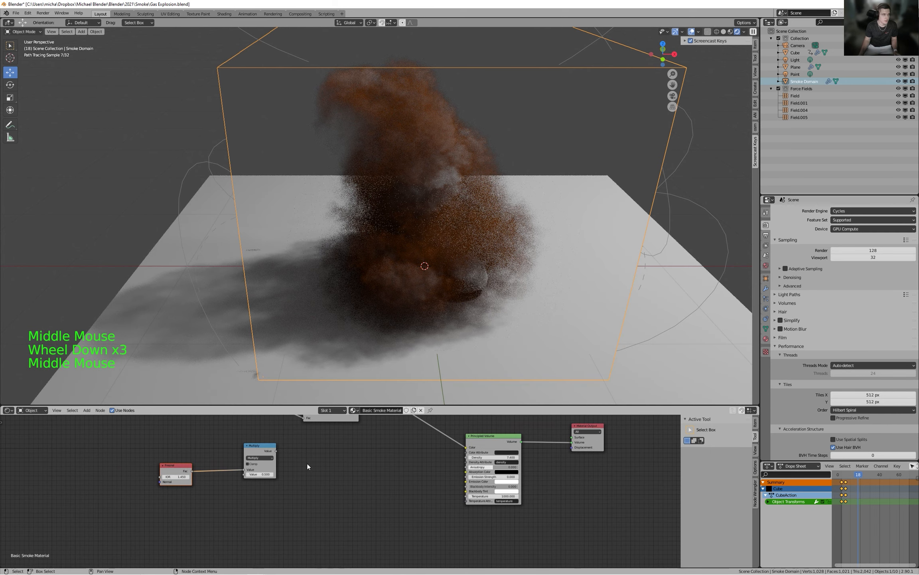
drag(277, 451, 461, 458)
Try a much higher second value on the Multiply node, and undo that change.
drag(259, 475, 327, 475)
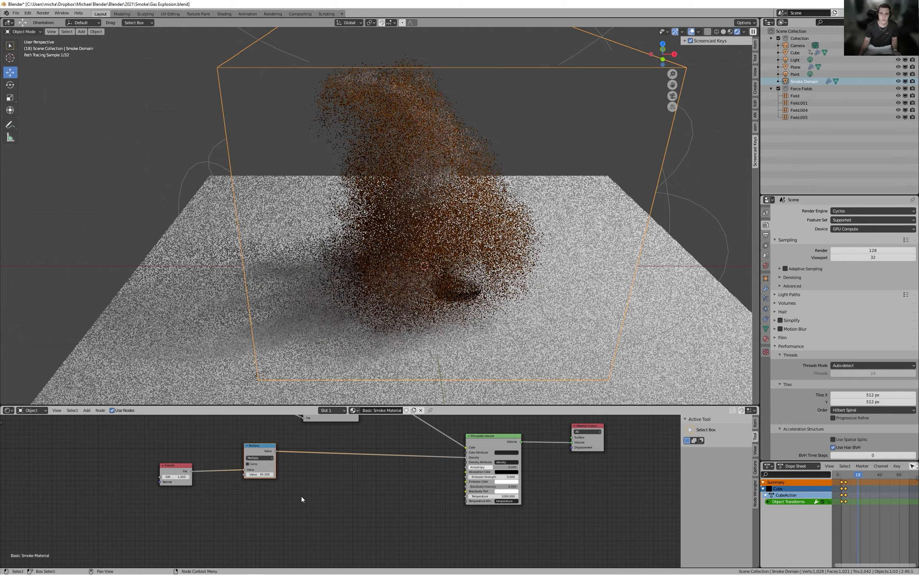
key(ctrl)
key(ctrl+z)
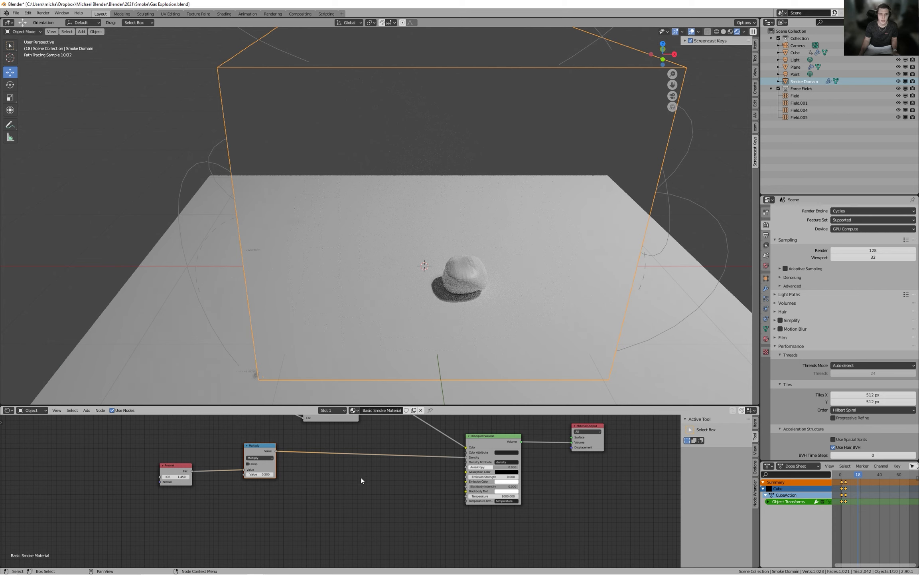
Insert a second Math node, set to Add, on the link between the Multiply node and the Principled Volume's Density.
scroll(361, 477, up, 4)
scroll(343, 494, down, 3)
middle_drag(360, 476, 345, 498)
scroll(318, 501, up, 1)
key(shift+a)
mouse_move(320, 499)
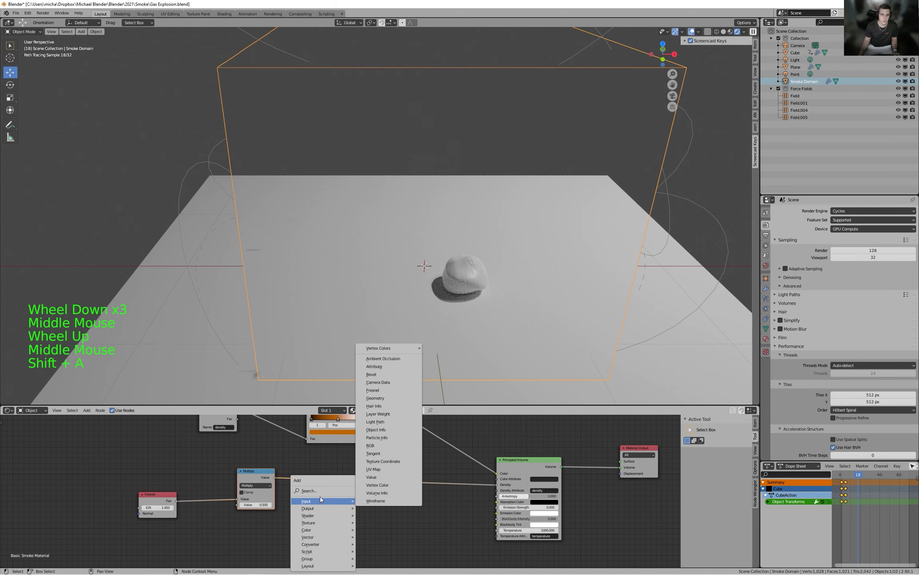
text(math)
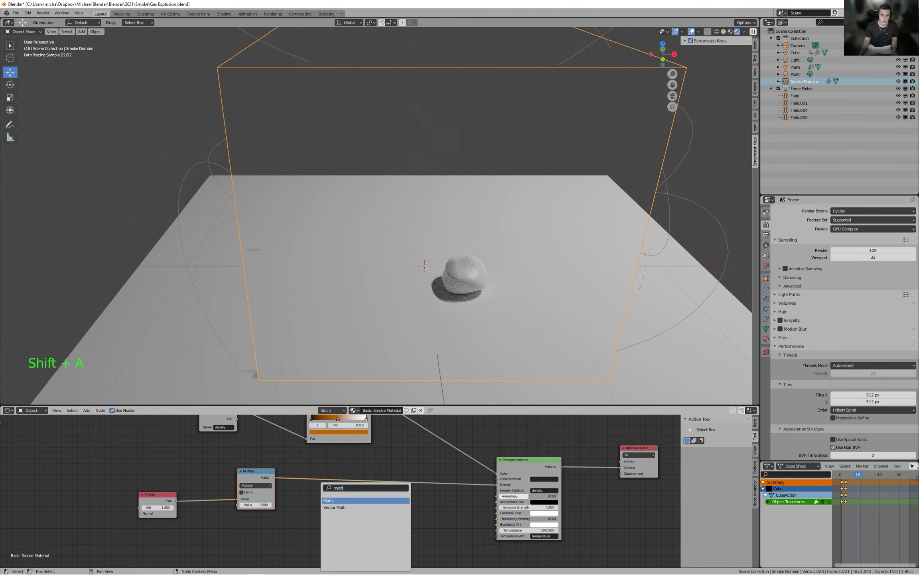
key(Return)
click(329, 470)
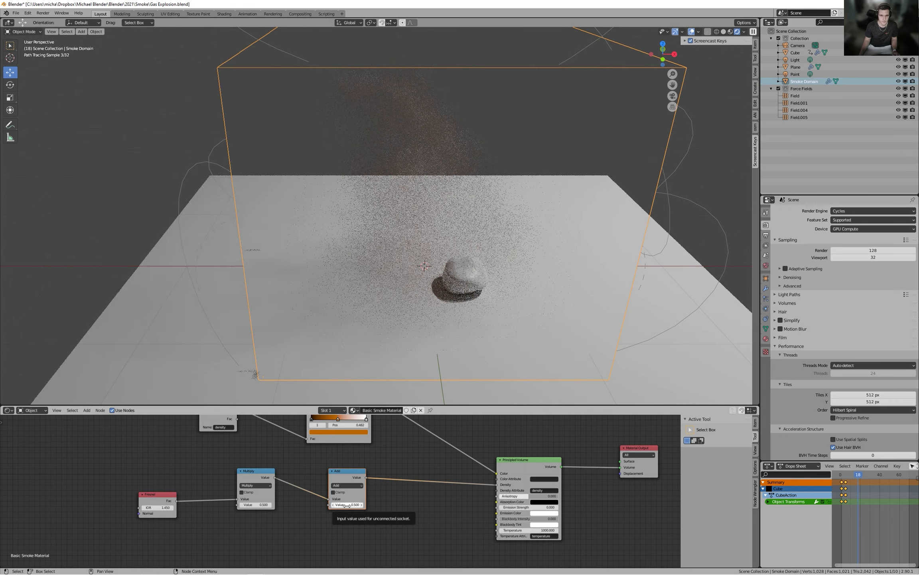
Raise the Add node's second value to 4.800.
mouse_move(347, 505)
mouse_down()
mouse_move(379, 506)
mouse_move(346, 505)
mouse_up()
middle_drag(284, 518, 324, 516)
scroll(323, 516, down, 2)
middle_drag(309, 516, 312, 525)
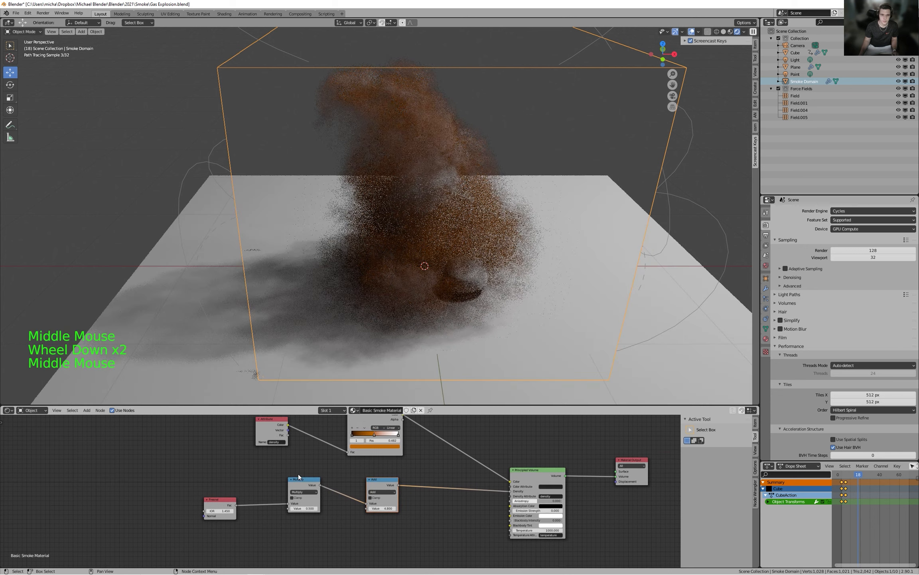
Spread out the Multiply and Attribute nodes, and feed the Attribute's Fac and the Fresnel's Fac into the Multiply node's two value inputs.
drag(296, 482, 313, 479)
drag(277, 435, 218, 438)
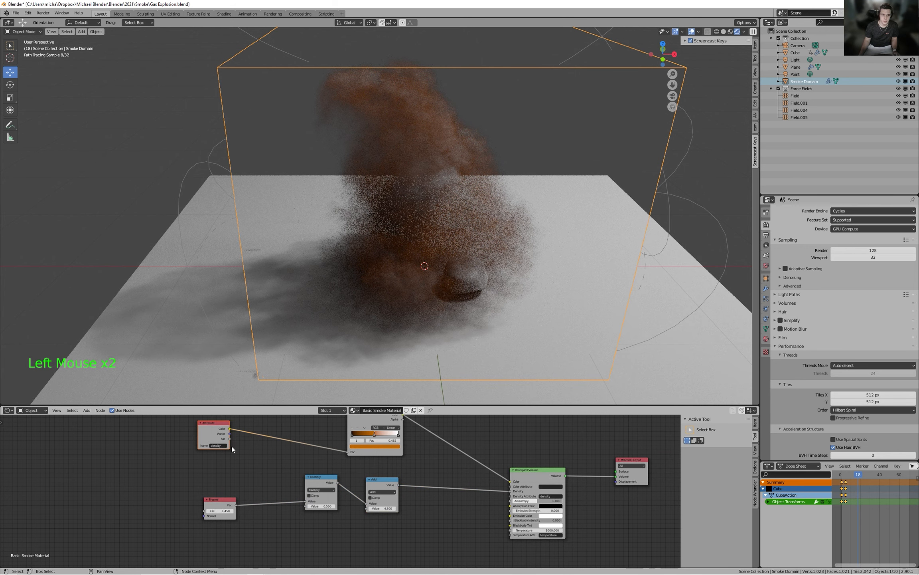
drag(227, 439, 237, 442)
mouse_move(300, 512)
mouse_down()
mouse_move(311, 516)
mouse_move(306, 506)
mouse_up()
middle_drag(377, 506, 326, 508)
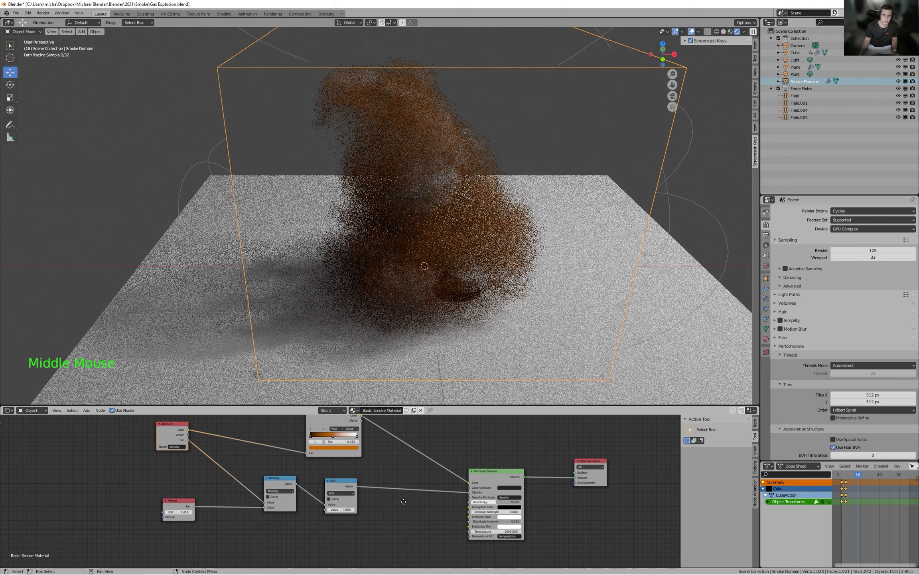
Change the Add node's operation to Multiply and set its second value to 87.100.
click(333, 492)
click(343, 494)
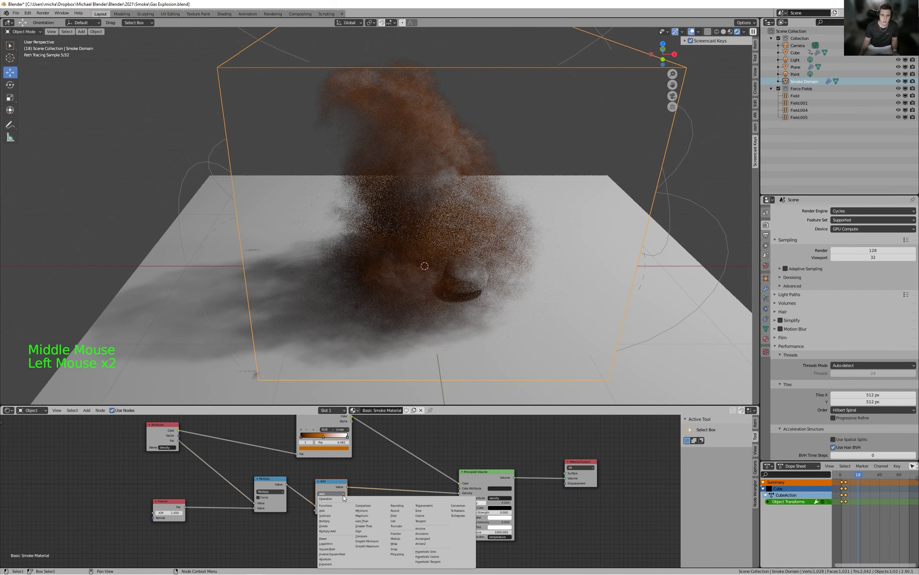
click(332, 519)
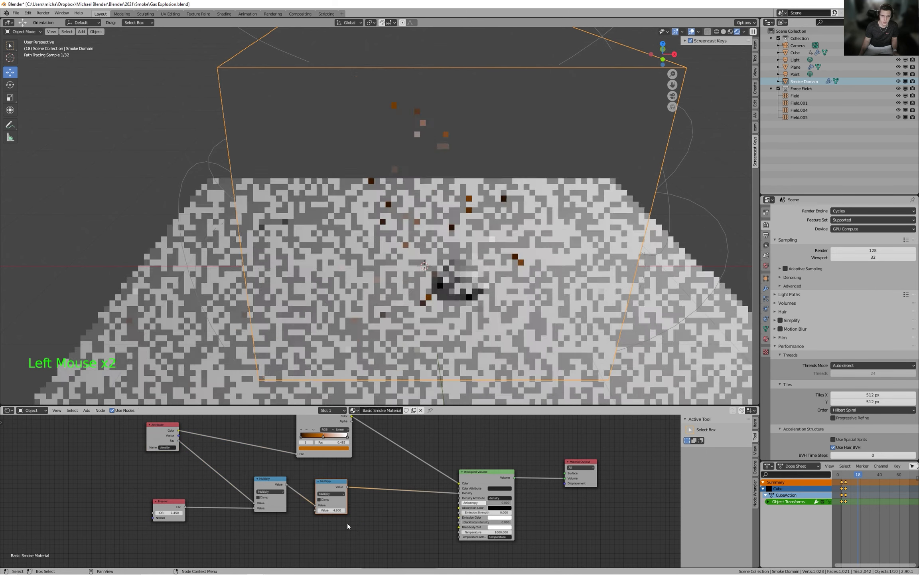
drag(331, 510, 371, 510)
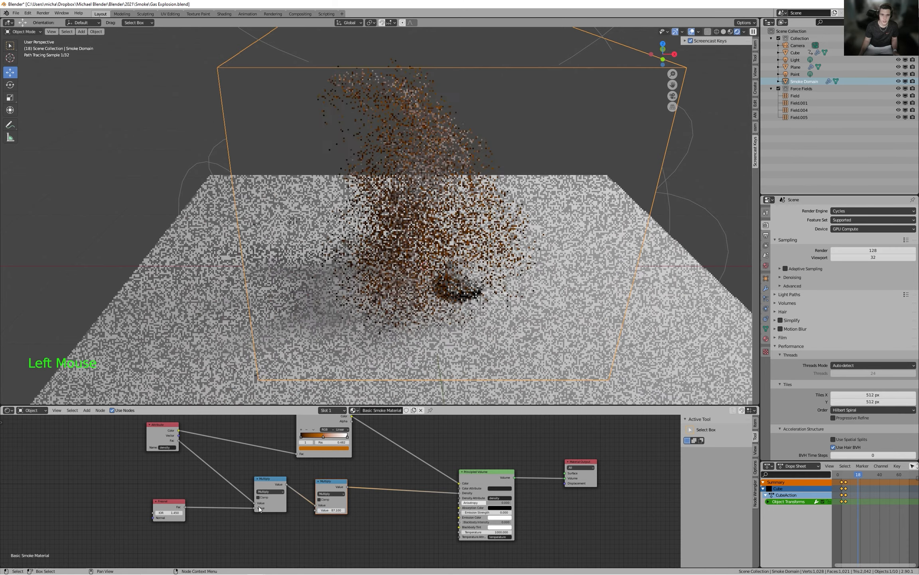
scroll(195, 500, down, 3)
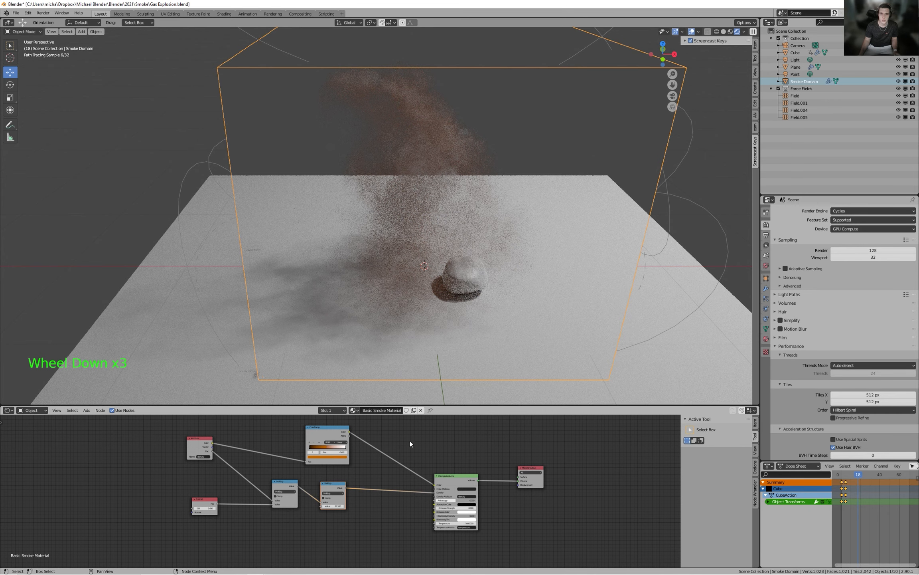
Duplicate the second Multiply node and drop the copy on its link to the Principled Volume's Density.
scroll(351, 532, up, 10)
click(322, 471)
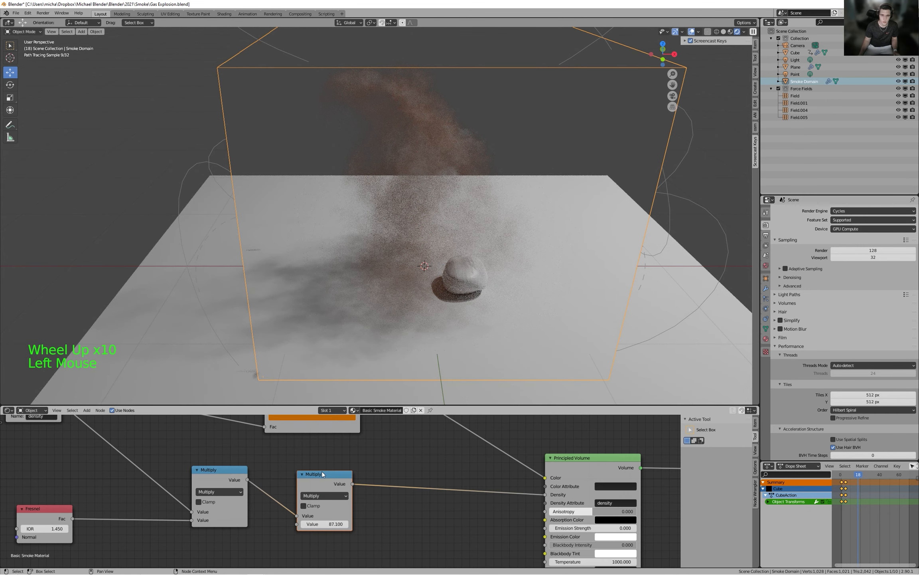
scroll(321, 472, down, 3)
key(shift)
click(427, 493)
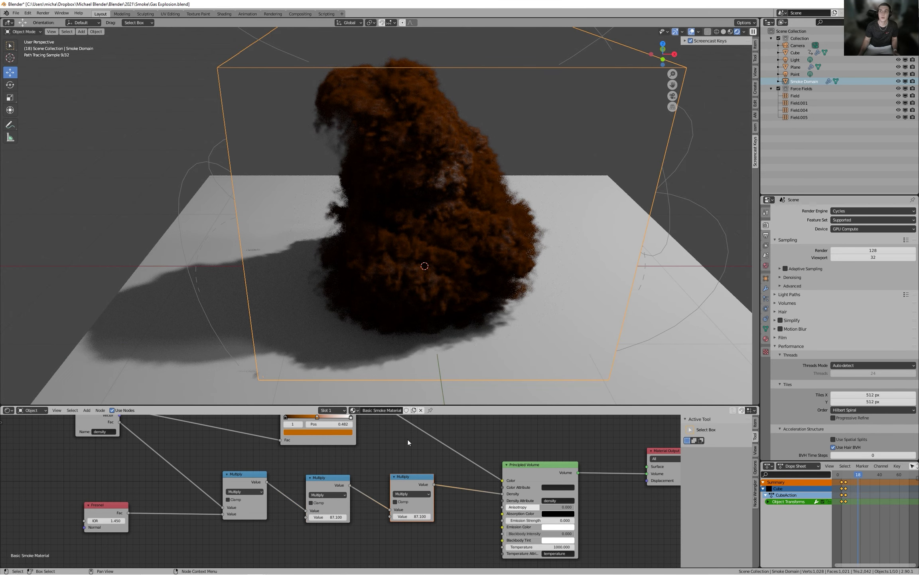
Lower the middle Multiply node's value and set the last Multiply node's value to about 53.
scroll(393, 476, up, 3)
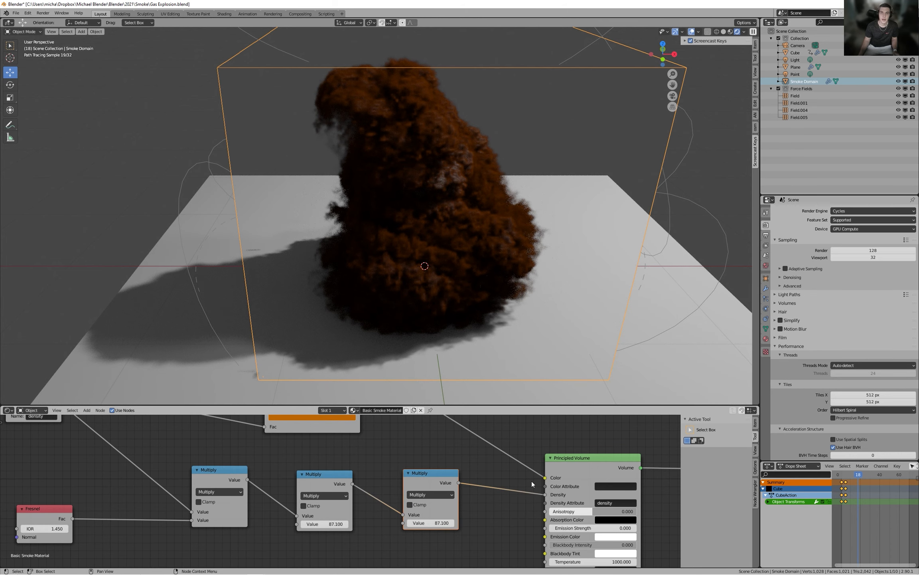
scroll(455, 495, down, 4)
middle_drag(356, 498, 375, 484)
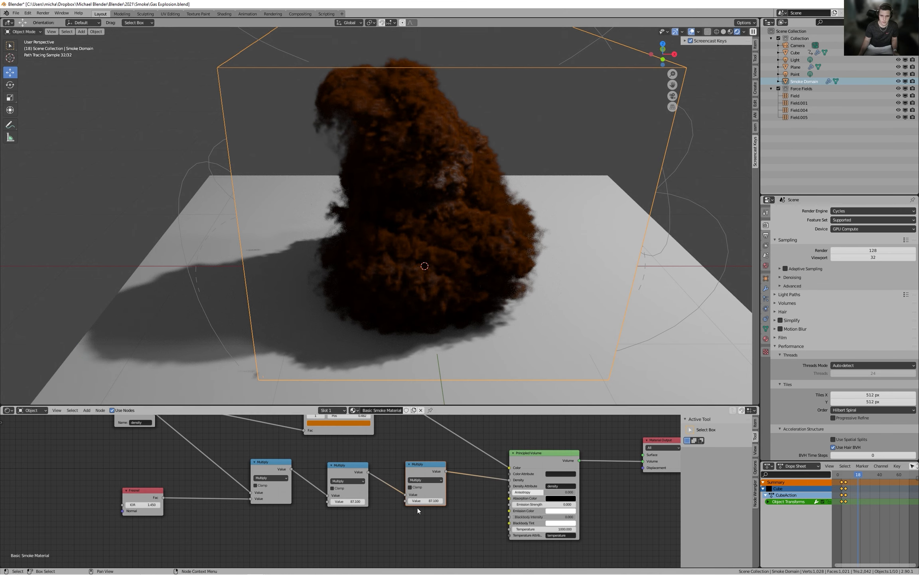
drag(425, 501, 401, 476)
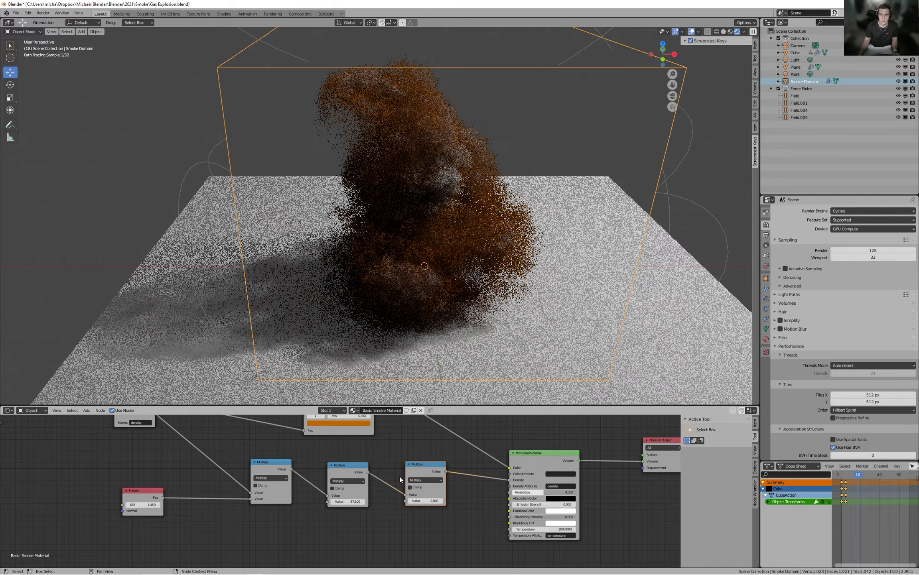
drag(351, 505, 264, 502)
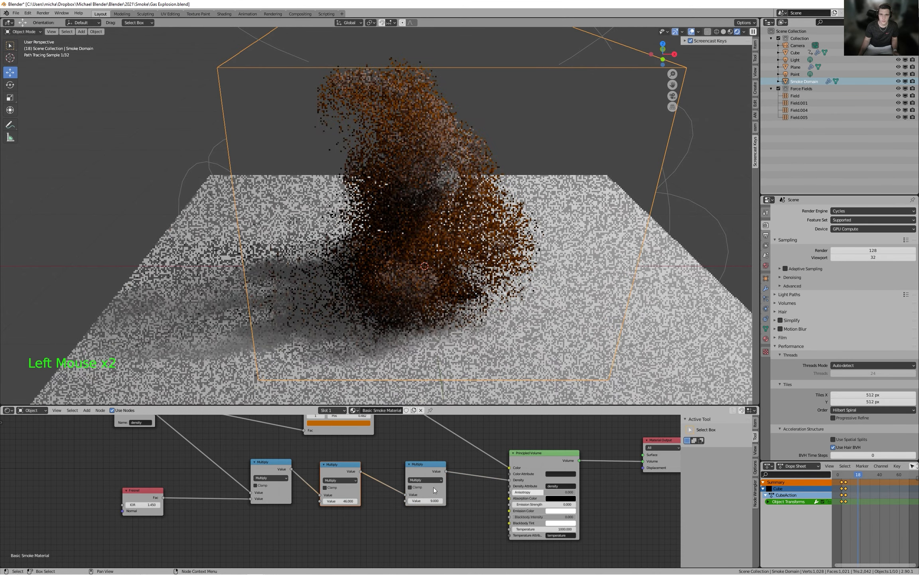
drag(428, 501, 502, 501)
Enable viewport denoising in the render sampling settings with the OptiX denoiser.
scroll(408, 519, down, 2)
middle_drag(437, 262, 609, 233)
right_click(544, 180)
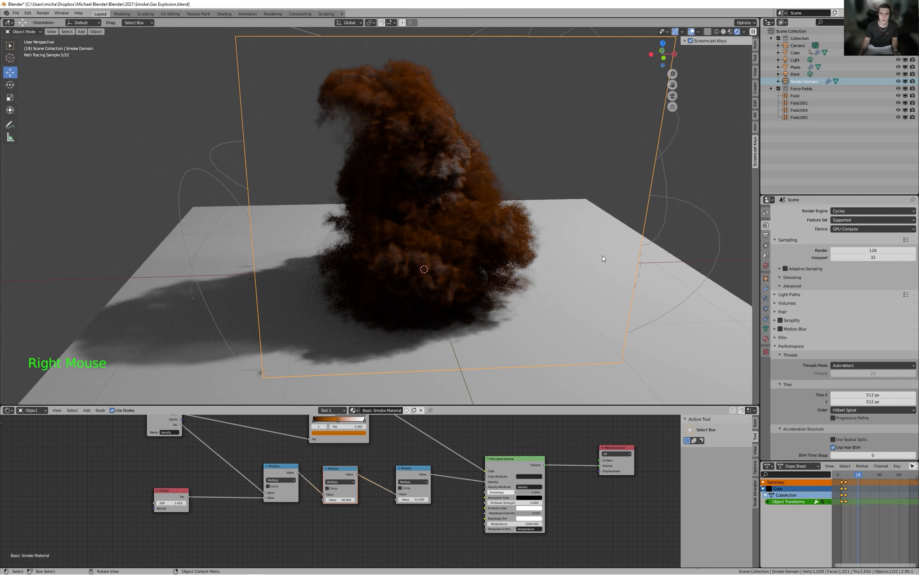
click(794, 277)
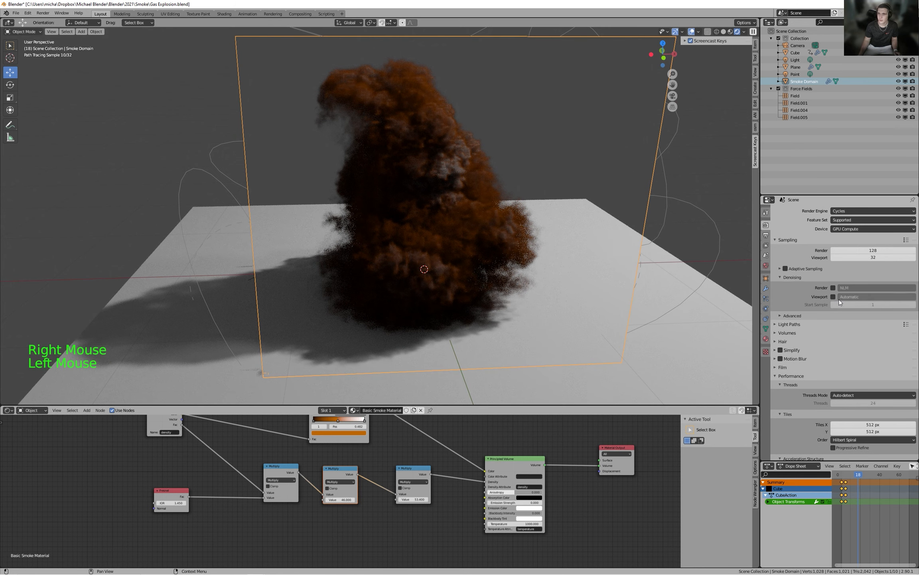
click(836, 298)
drag(837, 299, 855, 316)
Inspect the denoised smoke from several angles and distances, and review the material's node network.
middle_drag(519, 232, 492, 231)
scroll(492, 232, down, 2)
scroll(501, 311, up, 3)
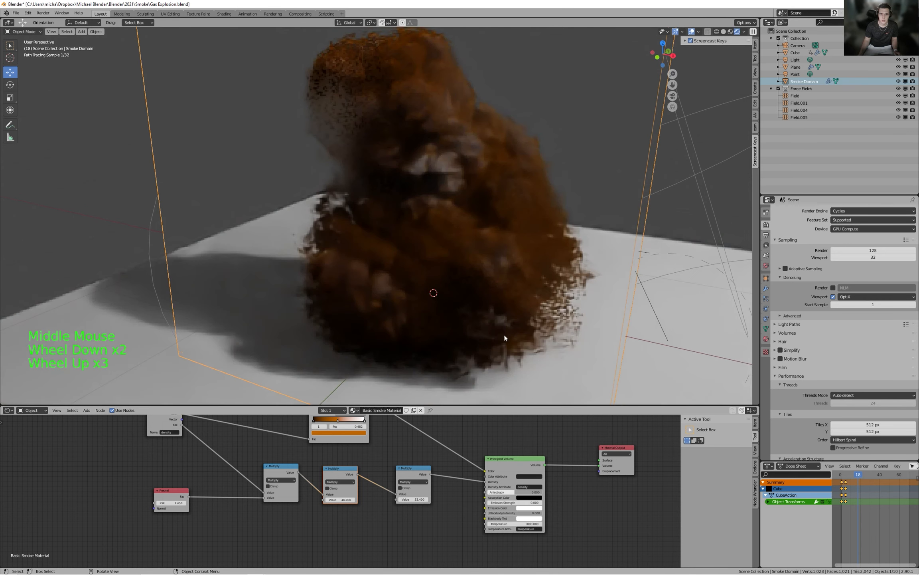
middle_drag(501, 314, 531, 301)
scroll(408, 473, down, 3)
scroll(407, 472, up, 1)
middle_drag(408, 472, 404, 526)
scroll(439, 472, up, 4)
scroll(448, 464, down, 6)
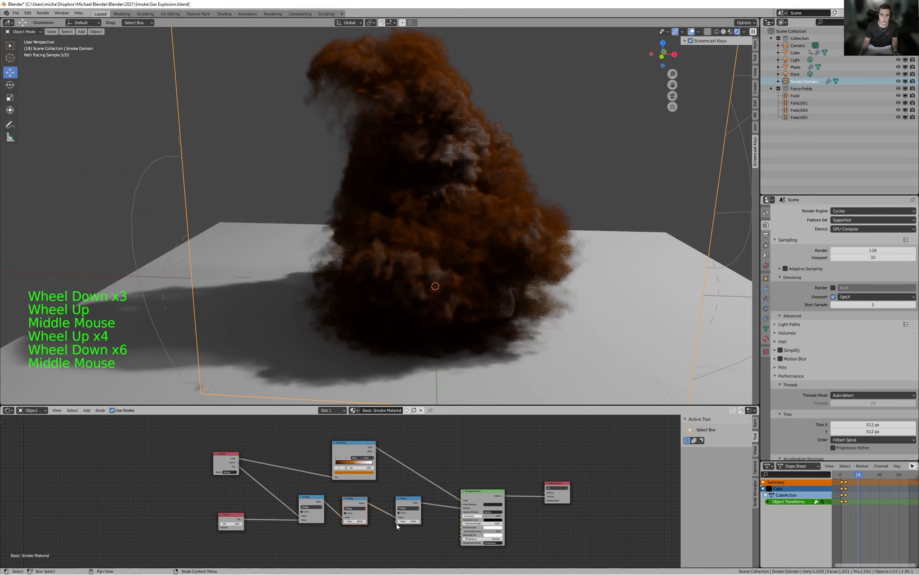
scroll(347, 491, up, 5)
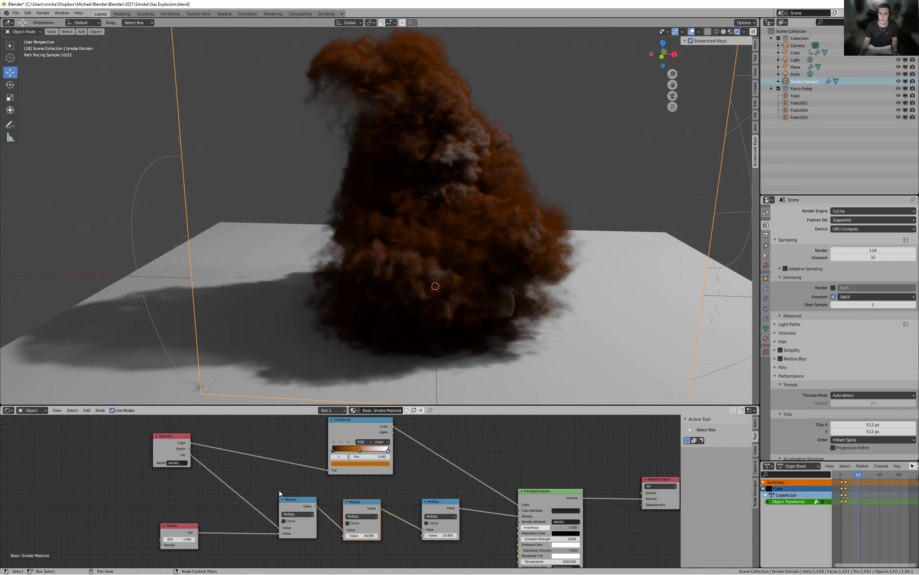
Adjust the ColorRamp's stops, setting the orange stop to a position of about 0.455.
drag(120, 515, 216, 535)
key(Escape)
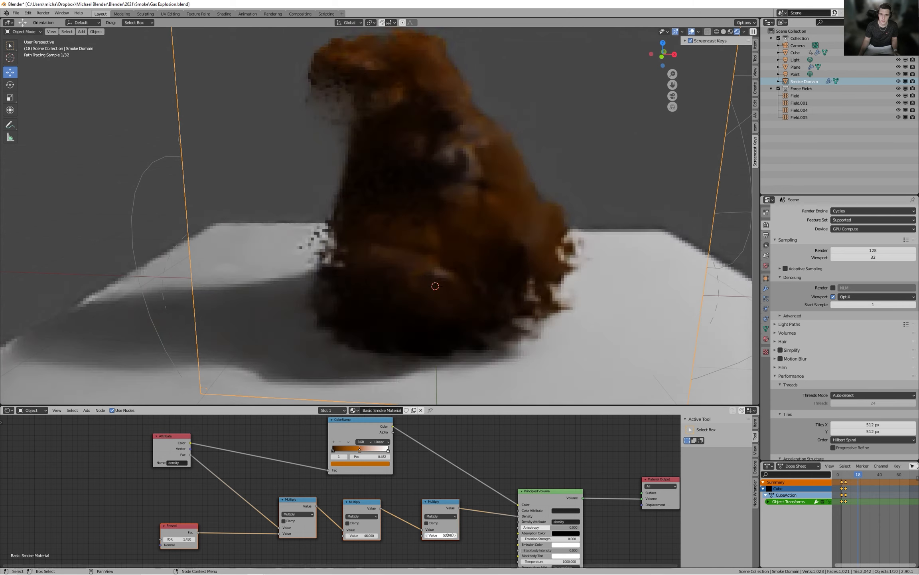
drag(360, 452, 225, 454)
click(357, 450)
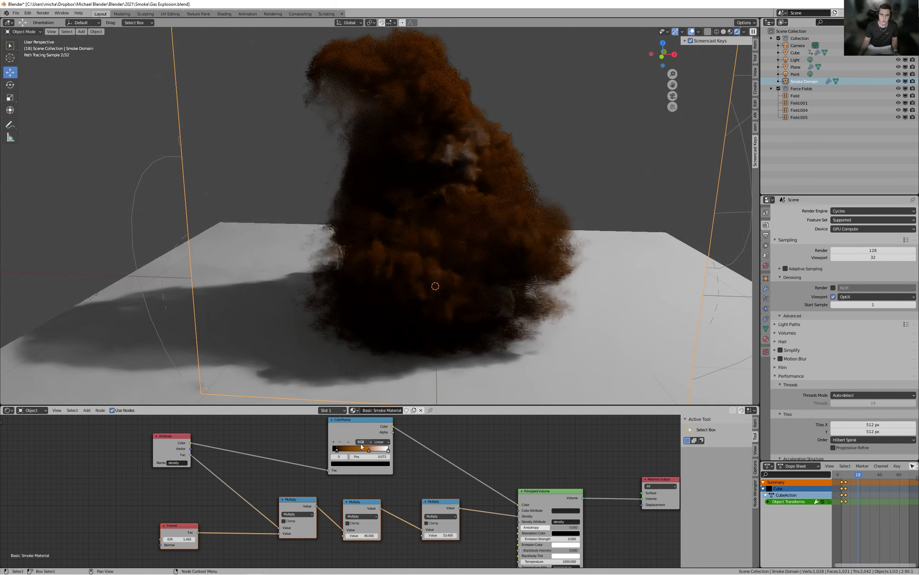
drag(357, 453, 357, 451)
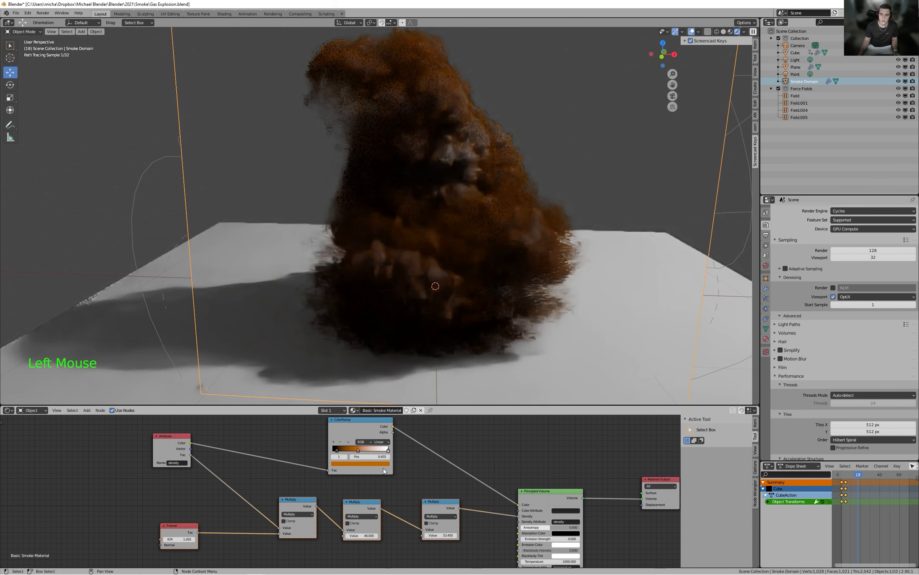
Move the Principled Volume and Material Output nodes together to a lower spot in the node network.
scroll(412, 480, down, 1)
middle_drag(412, 479, 459, 440)
scroll(469, 478, down, 4)
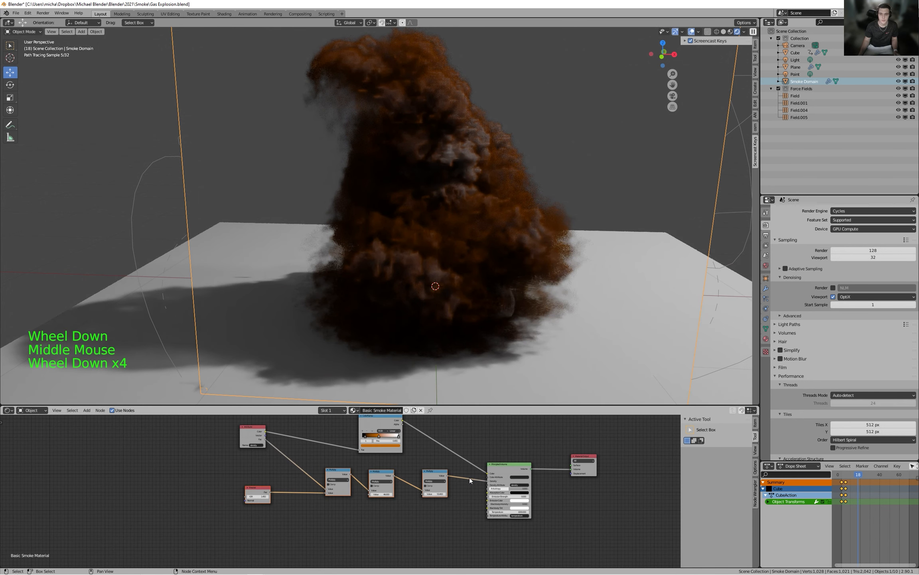
middle_drag(506, 518, 502, 483)
scroll(503, 483, down, 4)
drag(445, 429, 564, 502)
key(g)
click(524, 529)
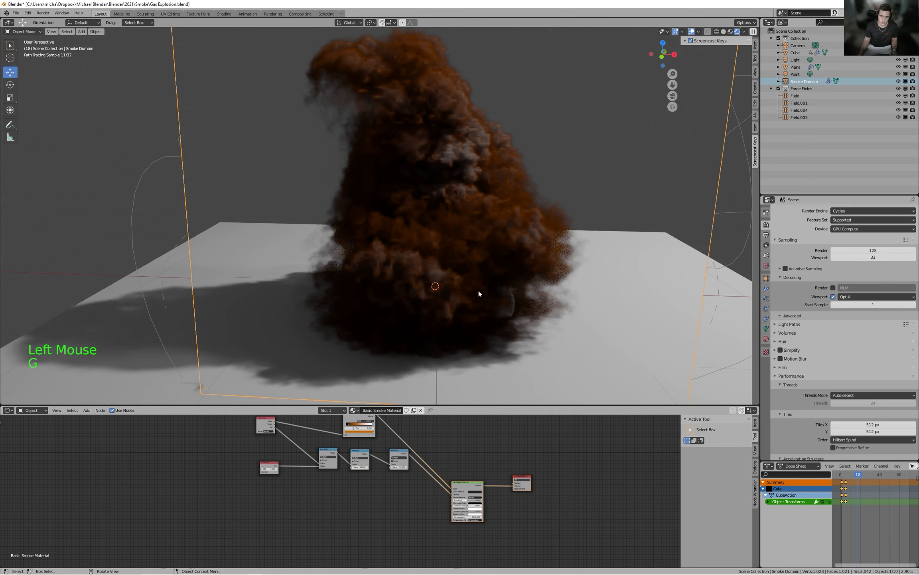
Switch the viewport to solid shading and review the emitter cube's fluid flow settings.
scroll(328, 267, down, 3)
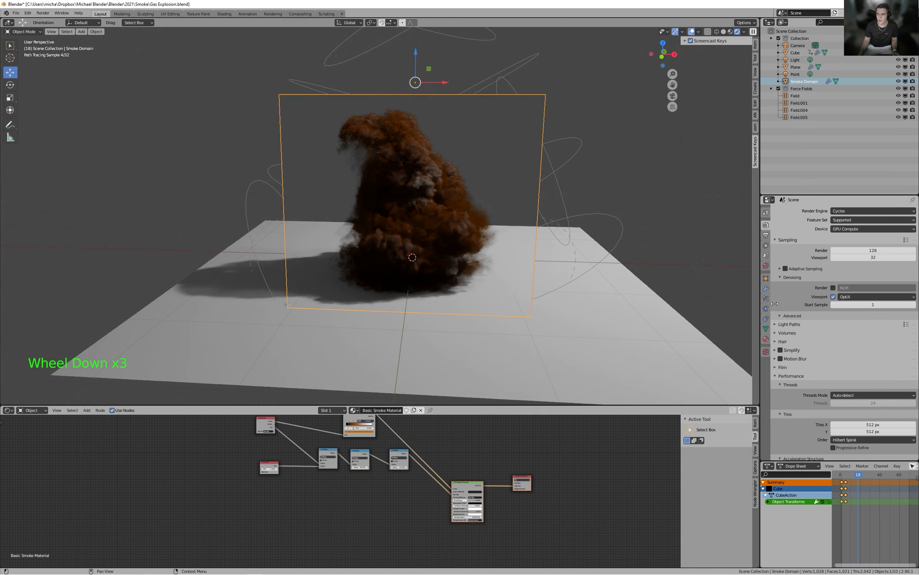
click(409, 260)
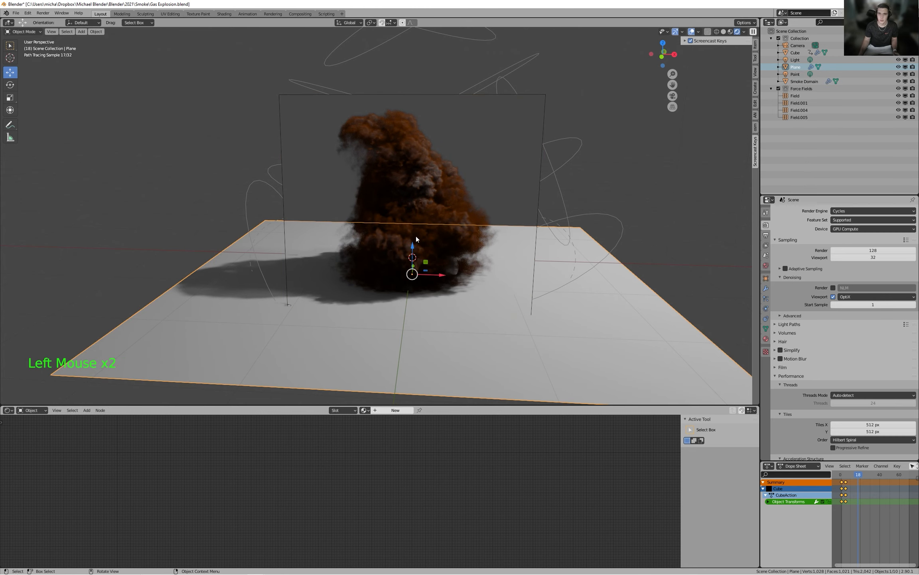
key(z)
click(442, 267)
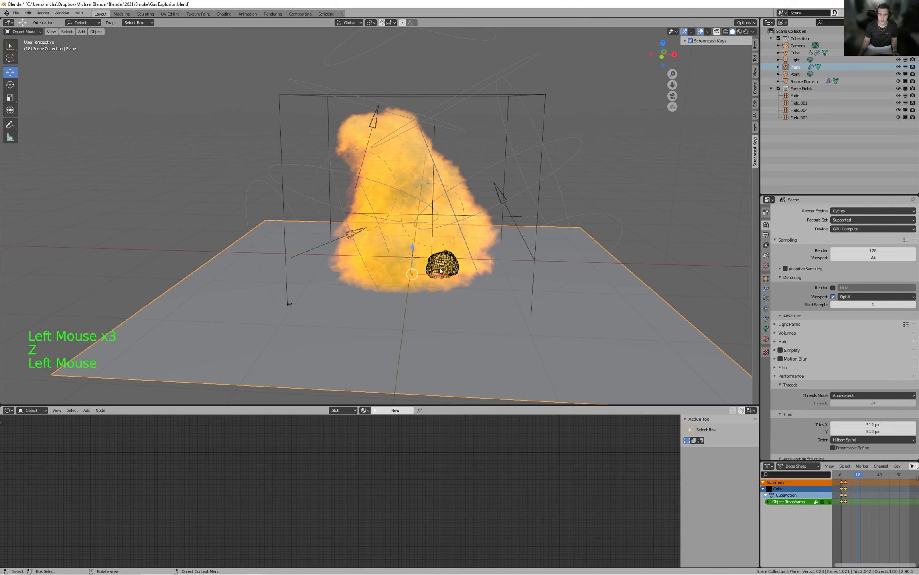
click(766, 309)
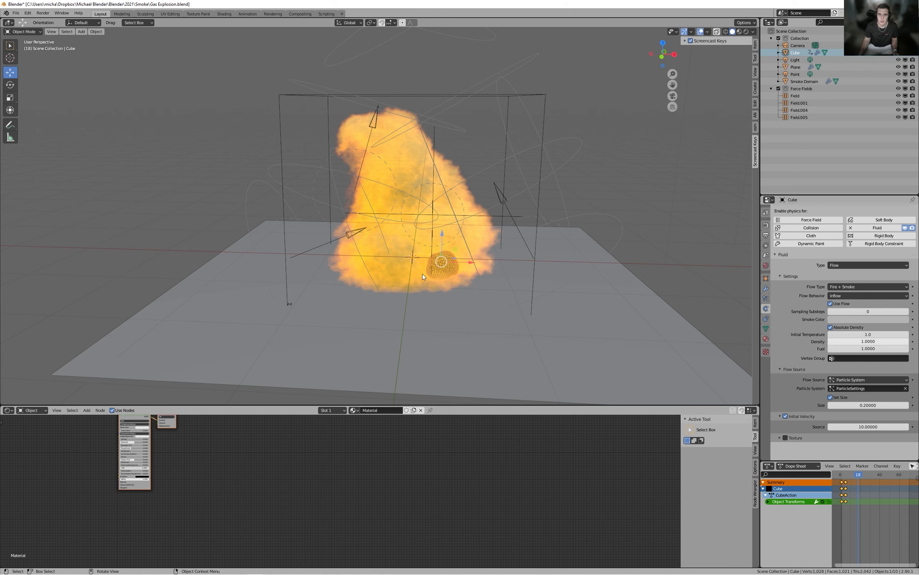
Select the smoke domain, examine the Principled Volume's emission inputs and return the viewport to rendered shading.
click(490, 102)
scroll(468, 506, up, 3)
middle_drag(468, 506, 430, 476)
scroll(424, 478, up, 3)
scroll(423, 479, up, 2)
scroll(423, 463, up, 3)
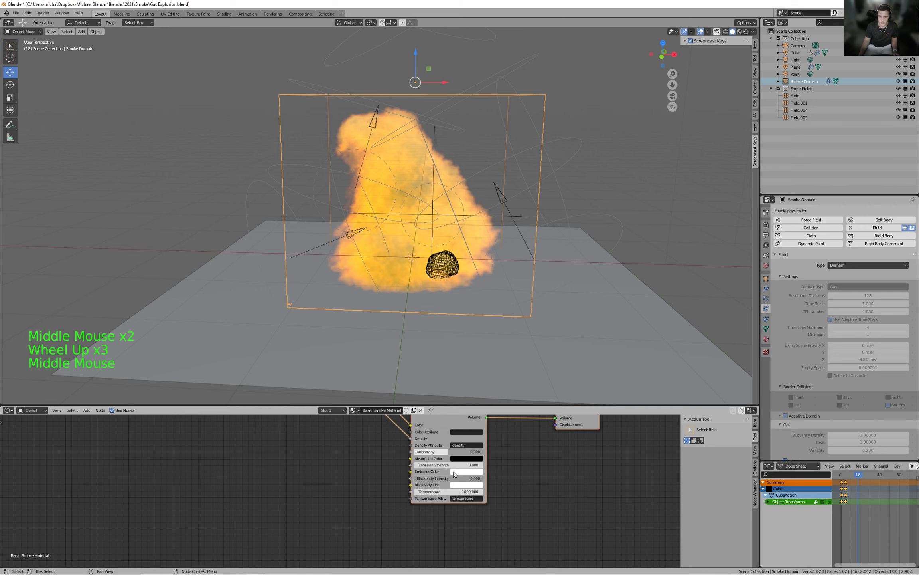
key(z)
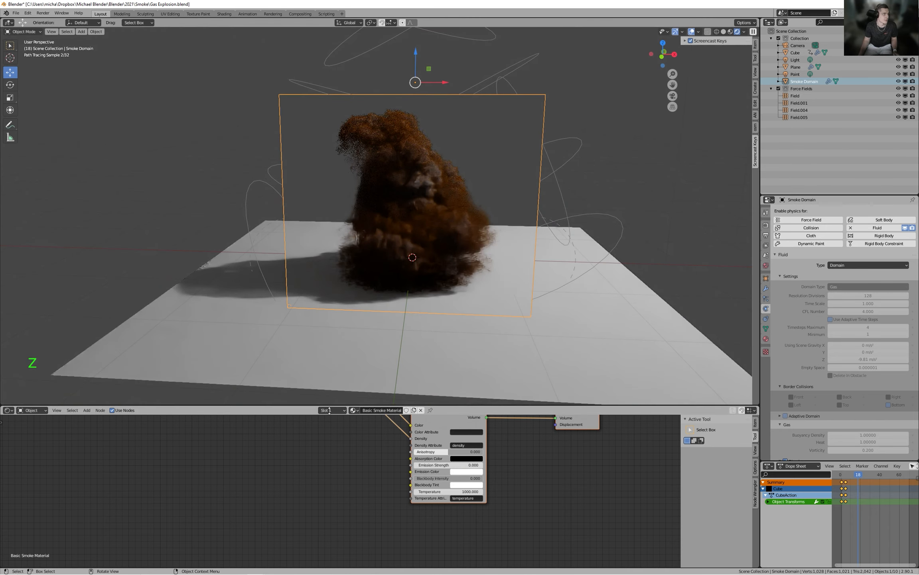
scroll(276, 513, down, 4)
middle_drag(276, 513, 367, 473)
scroll(294, 465, down, 4)
click(293, 465)
key(shift+a)
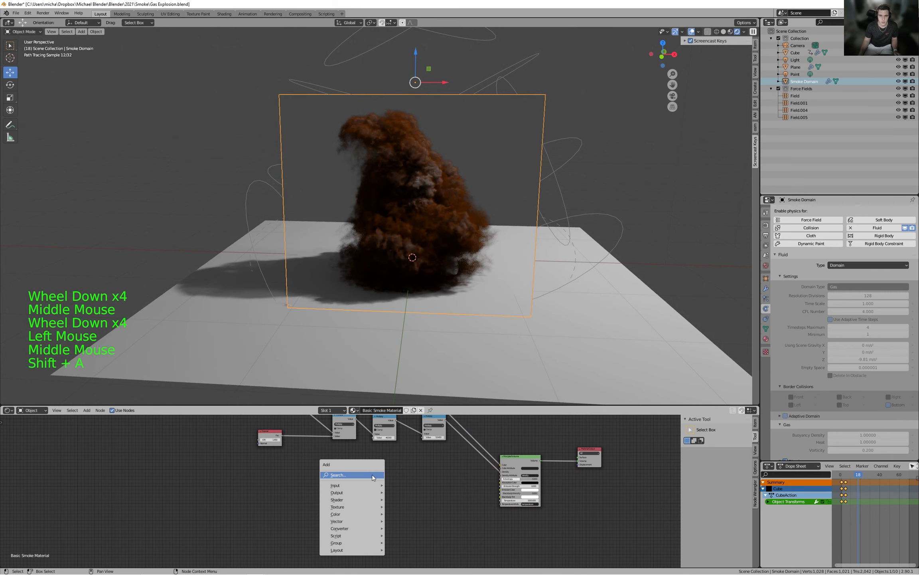
click(372, 475)
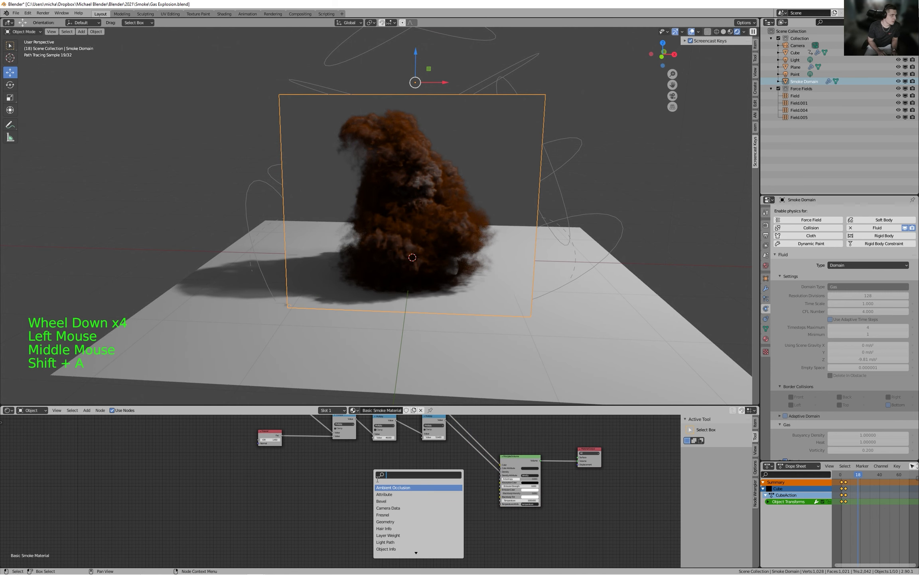
Duplicate the density Attribute node and place the copy below the Fresnel node.
scroll(331, 488, up, 3)
middle_drag(536, 486, 524, 512)
scroll(447, 488, down, 3)
middle_drag(437, 487, 410, 492)
click(258, 428)
key(shift+d)
click(245, 514)
scroll(287, 509, up, 6)
middle_drag(287, 509, 341, 505)
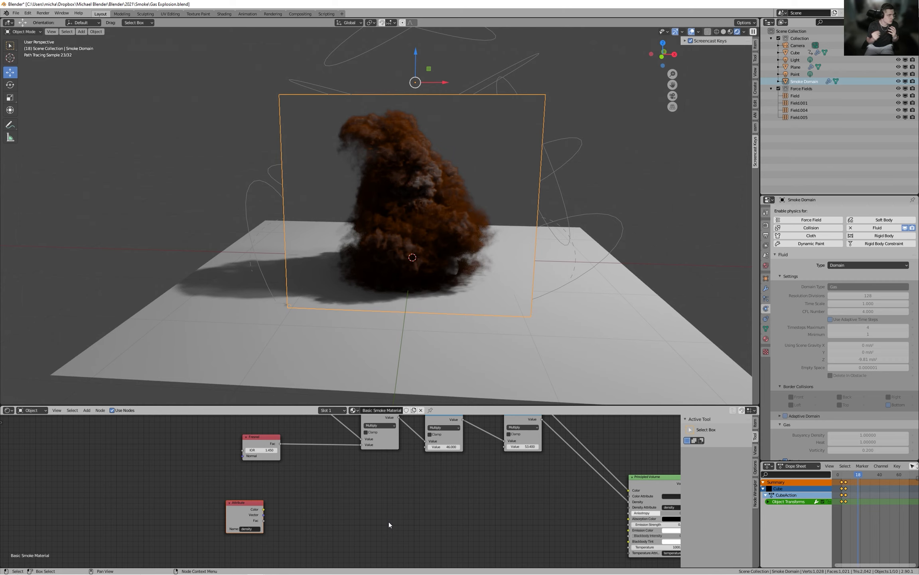
Add a Math node beside the duplicated Attribute node and link the Attribute's Fac output to its first Value.
scroll(356, 533, up, 1)
middle_drag(356, 533, 377, 509)
scroll(339, 523, down, 2)
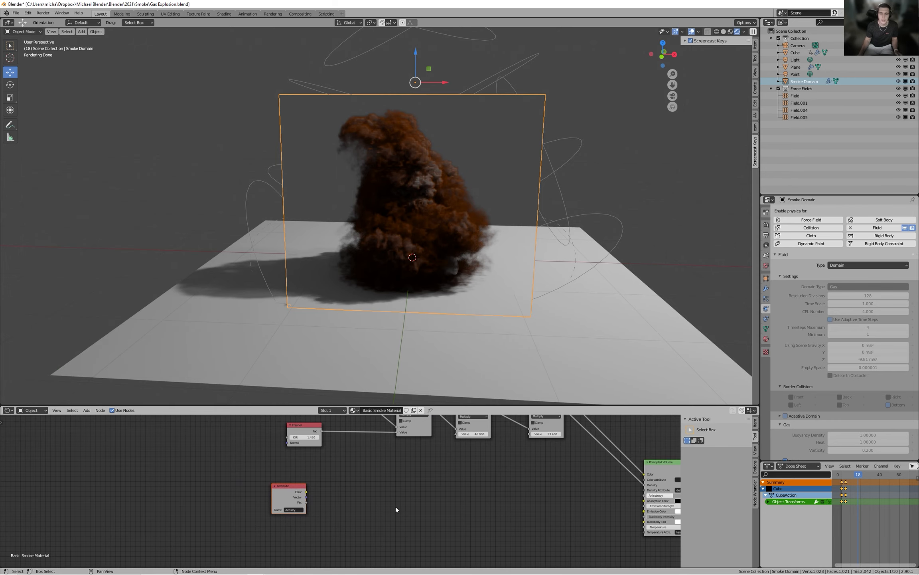
scroll(374, 516, up, 1)
key(shift+a)
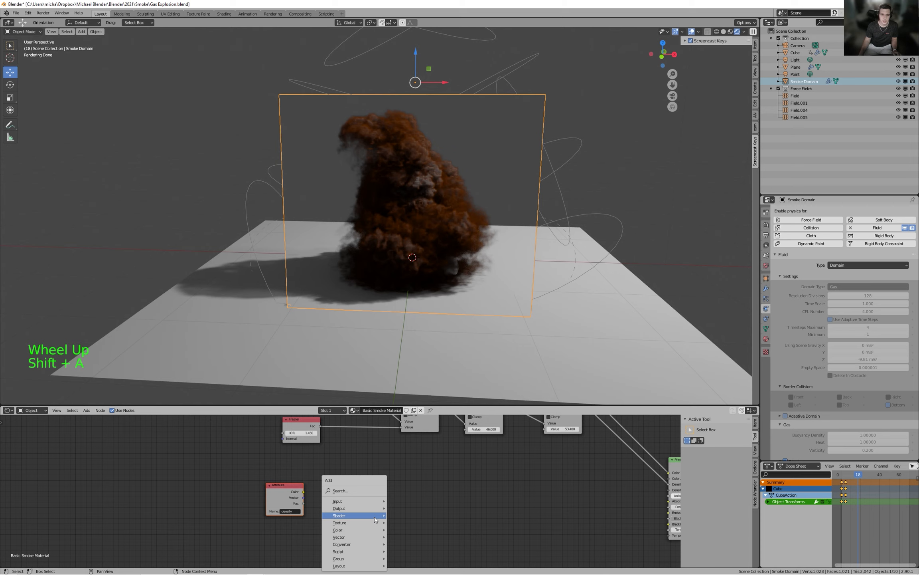
click(349, 491)
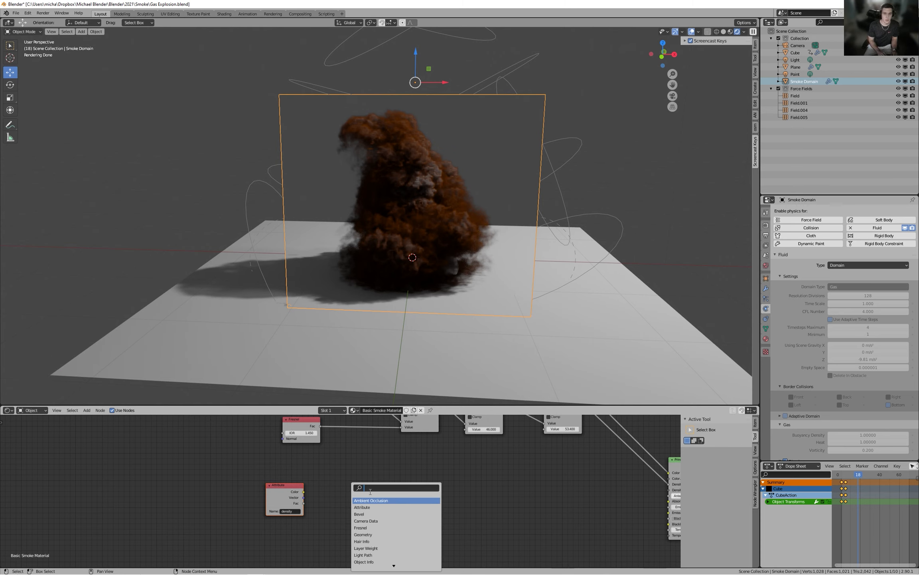
text(math)
key(Return)
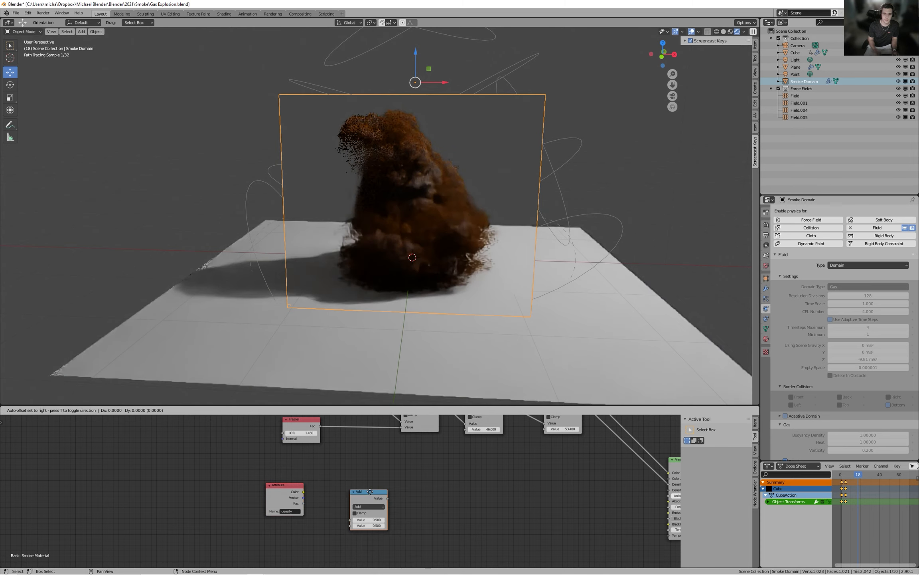
click(355, 470)
drag(305, 506, 341, 500)
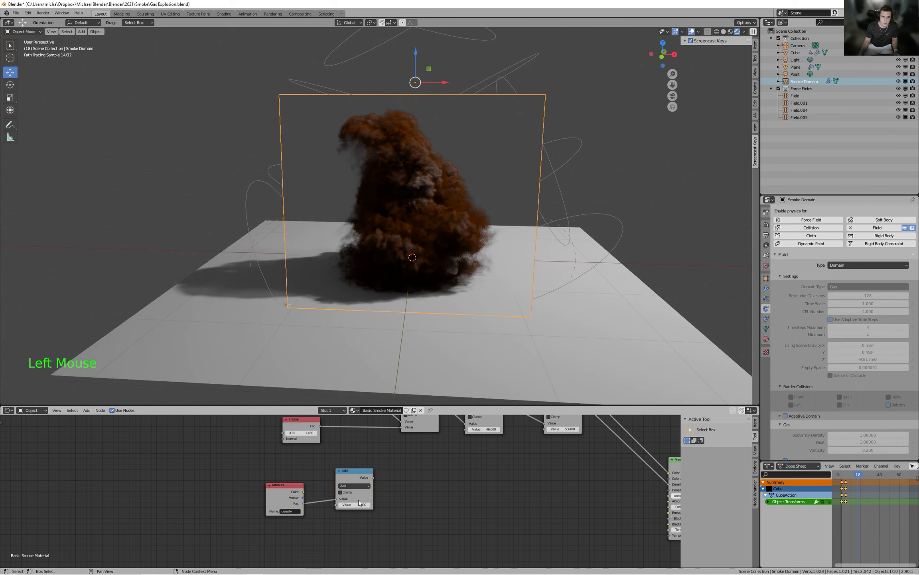
Set the new Add node's second value to 0.8.
click(364, 504)
text(.8)
key(Return)
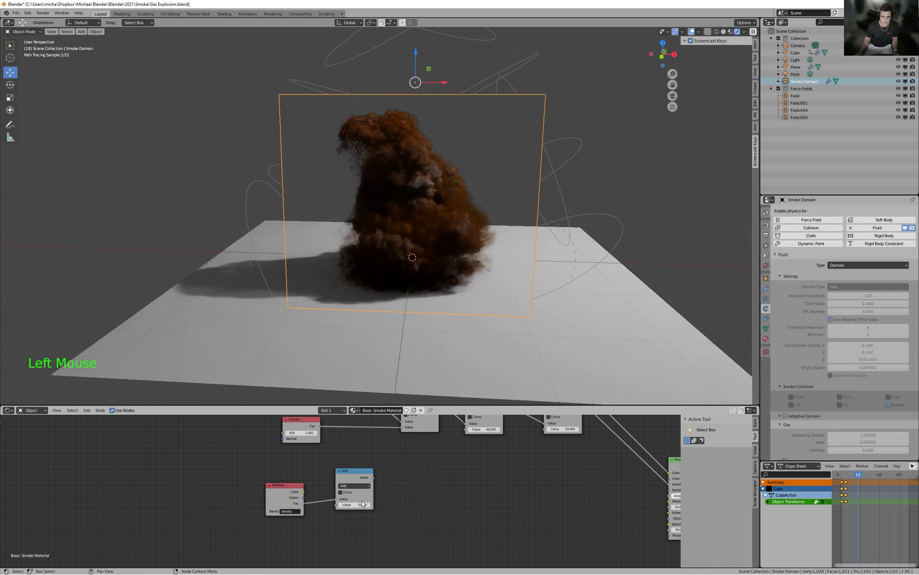
scroll(370, 502, down, 3)
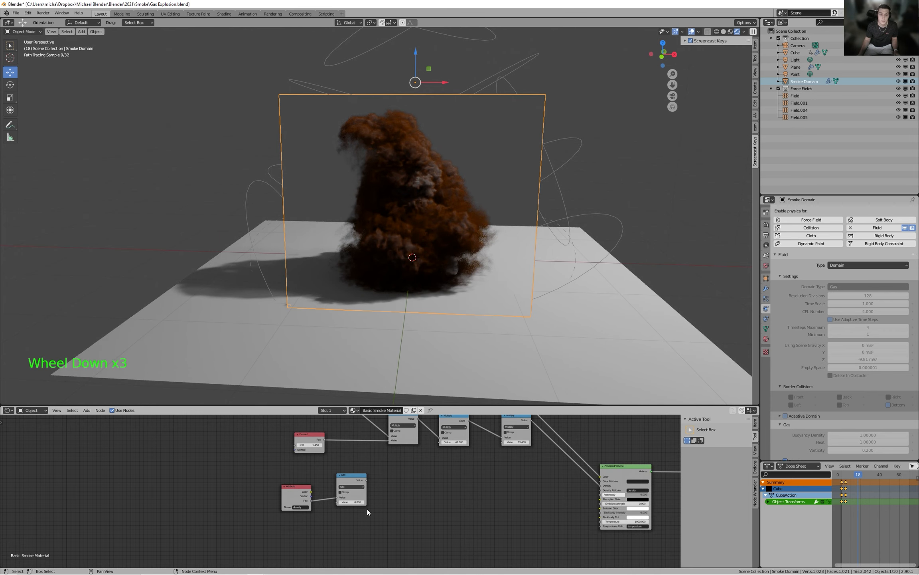
middle_drag(310, 478, 266, 477)
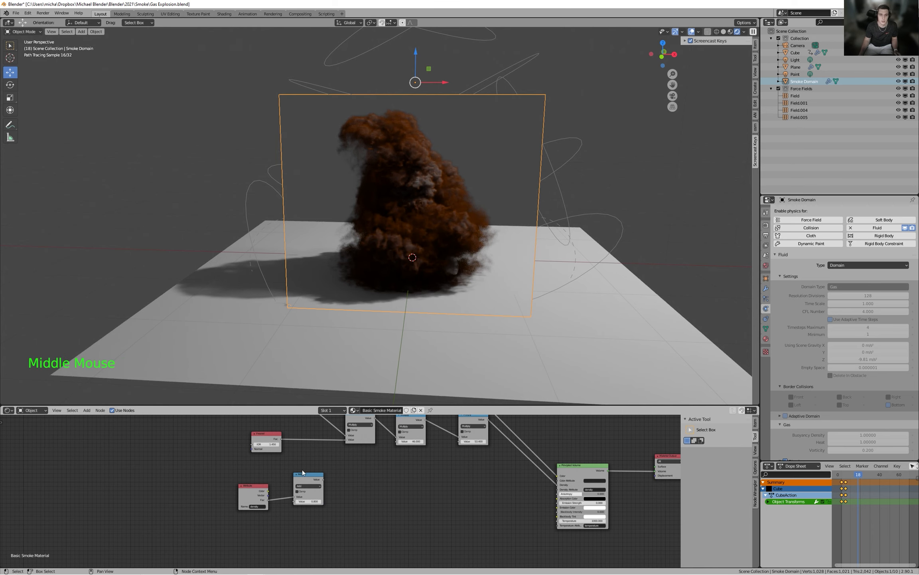
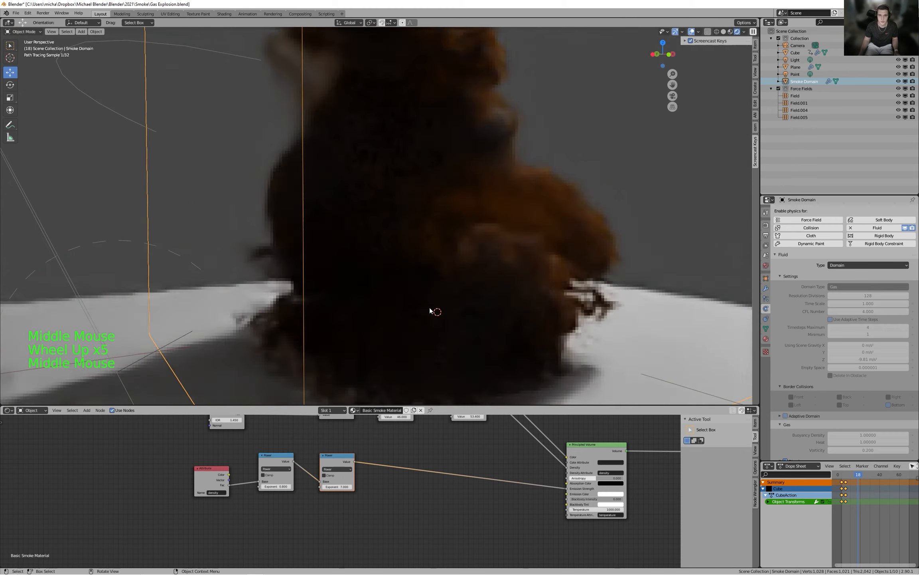
Add a Gamma node on the link between the second Power node and the Principled Volume's Emission Strength.
scroll(419, 307, down, 4)
middle_click(434, 315)
middle_drag(433, 316, 424, 313)
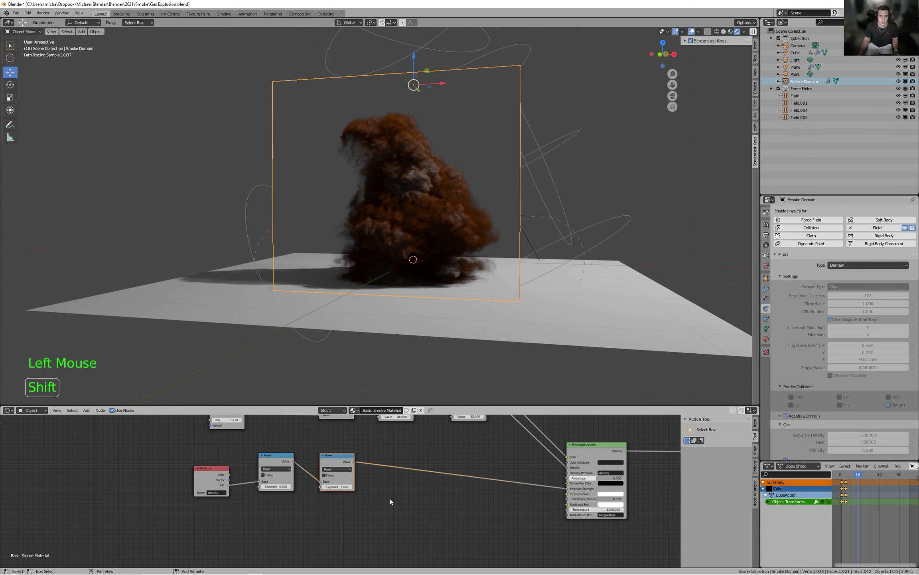
key(shift+a)
mouse_move(390, 498)
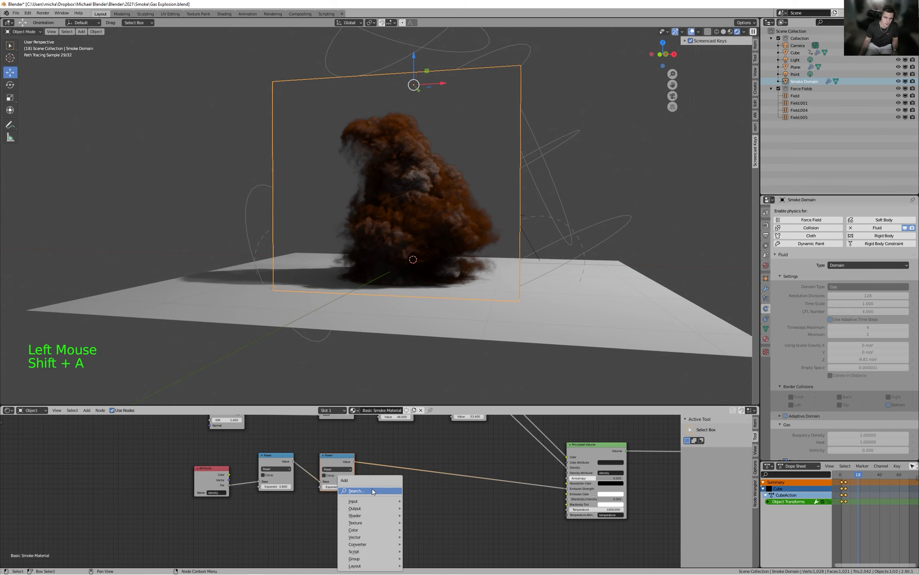
click(373, 490)
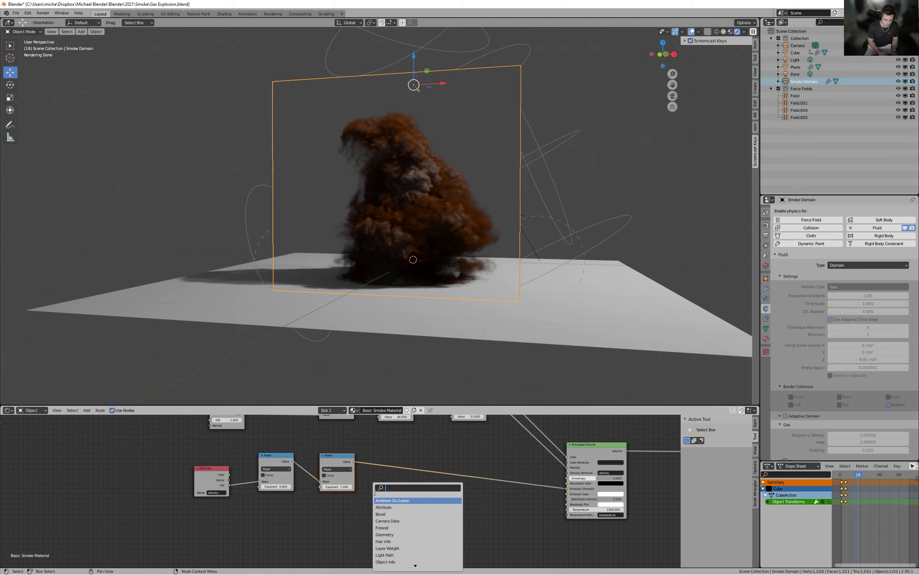
text(gamma)
key(Return)
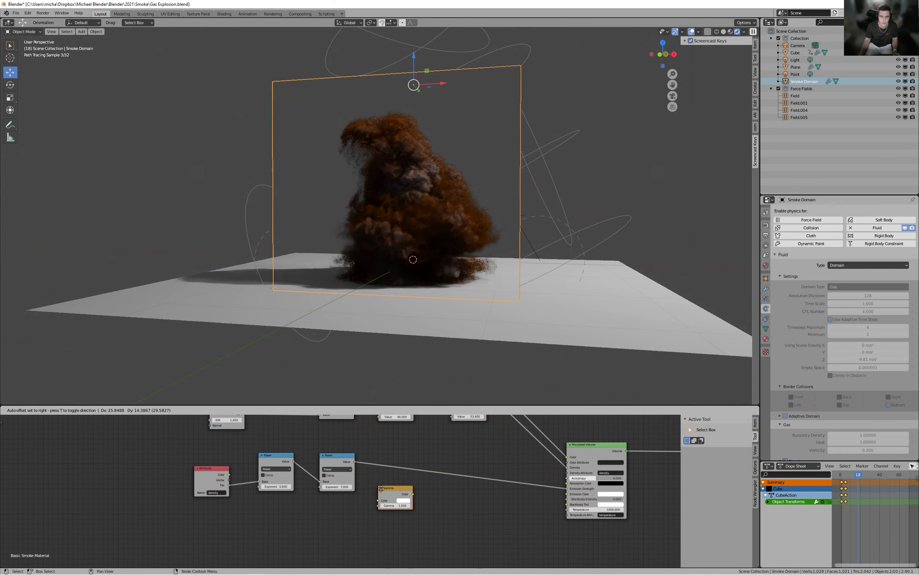
click(404, 463)
Set the Gamma node's gamma value to 1.1.
middle_drag(520, 484, 329, 460)
scroll(349, 481, up, 1)
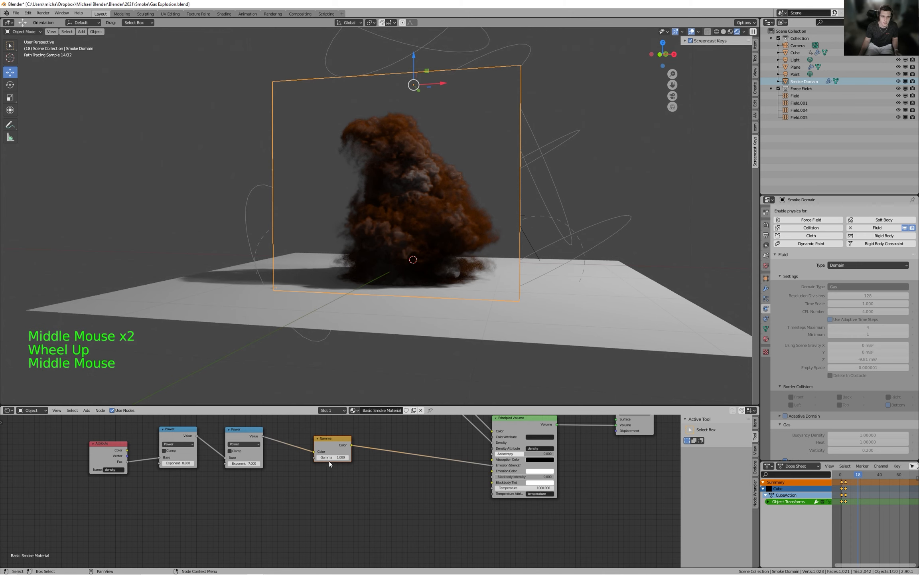
drag(349, 461, 349, 460)
click(347, 457)
drag(347, 457, 347, 457)
key(shift)
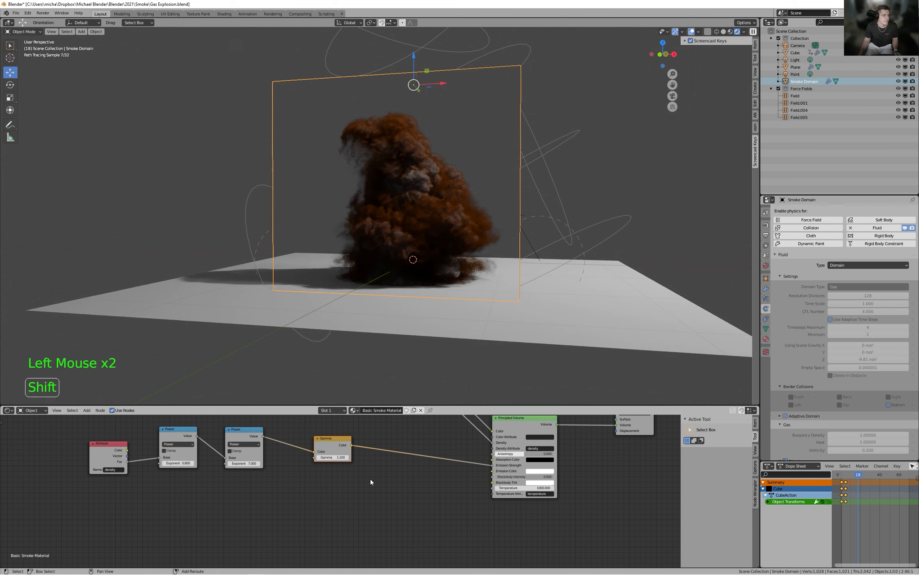
Duplicate the middle Multiply node twice and insert both copies in series between the Gamma node and Emission Strength.
click(278, 435)
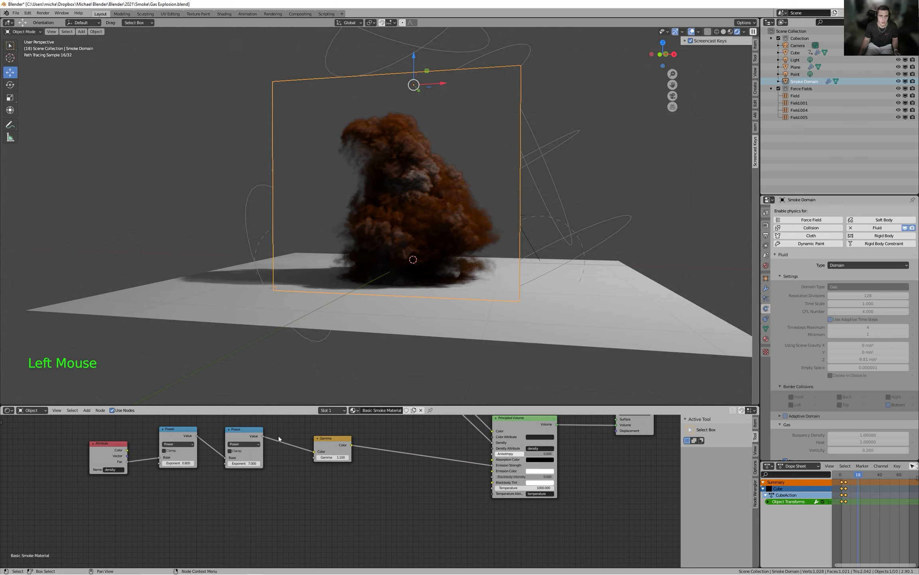
scroll(279, 436, down, 7)
middle_drag(278, 435, 260, 475)
click(295, 455)
scroll(295, 454, up, 4)
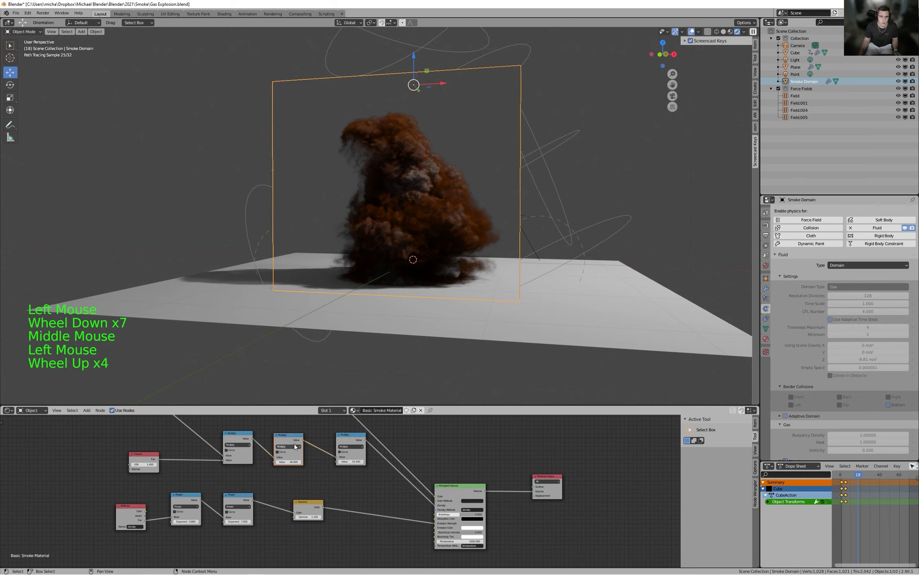
key(shift+d)
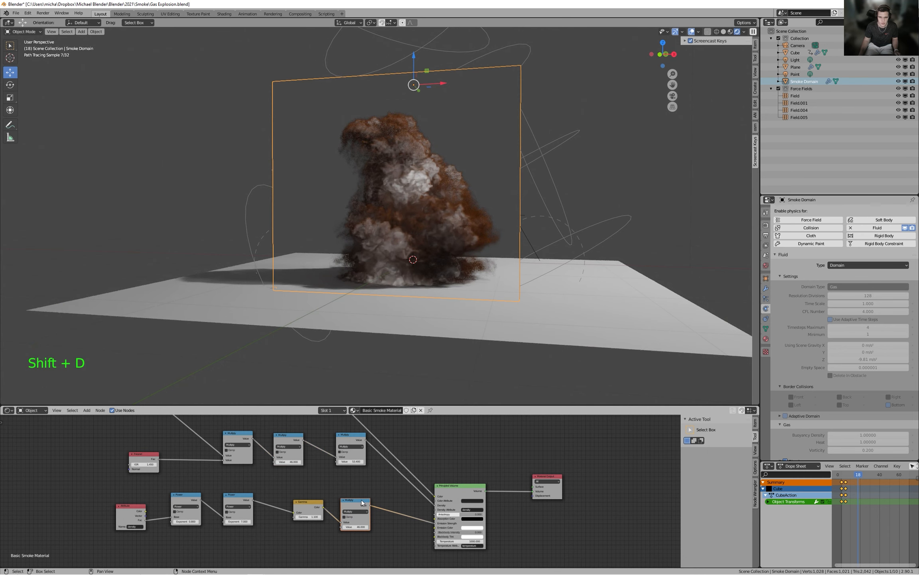
key(shift+d)
click(406, 509)
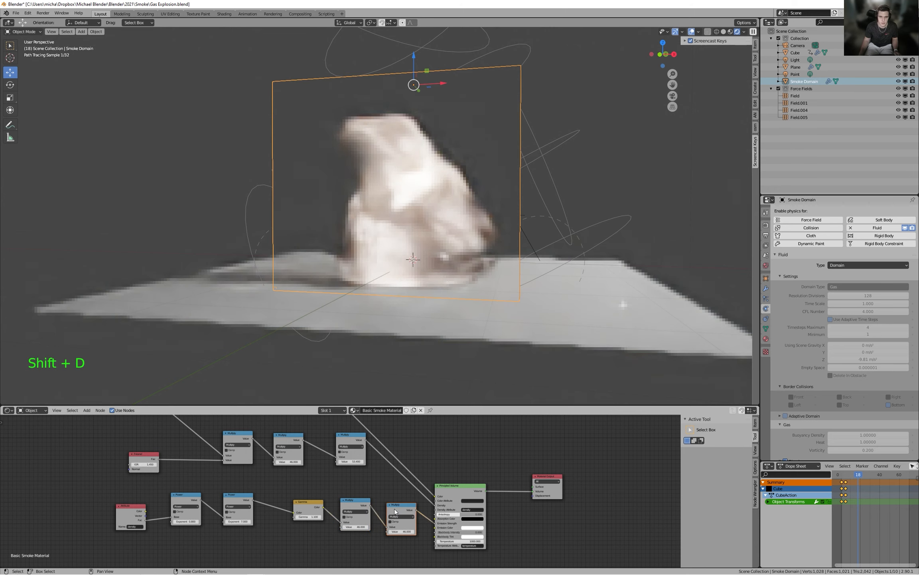
Set the value of the last Multiply node before Emission Strength to 20.
scroll(379, 535, down, 1)
scroll(379, 531, down, 2)
middle_drag(380, 532, 411, 500)
scroll(401, 494, up, 6)
drag(441, 482, 415, 482)
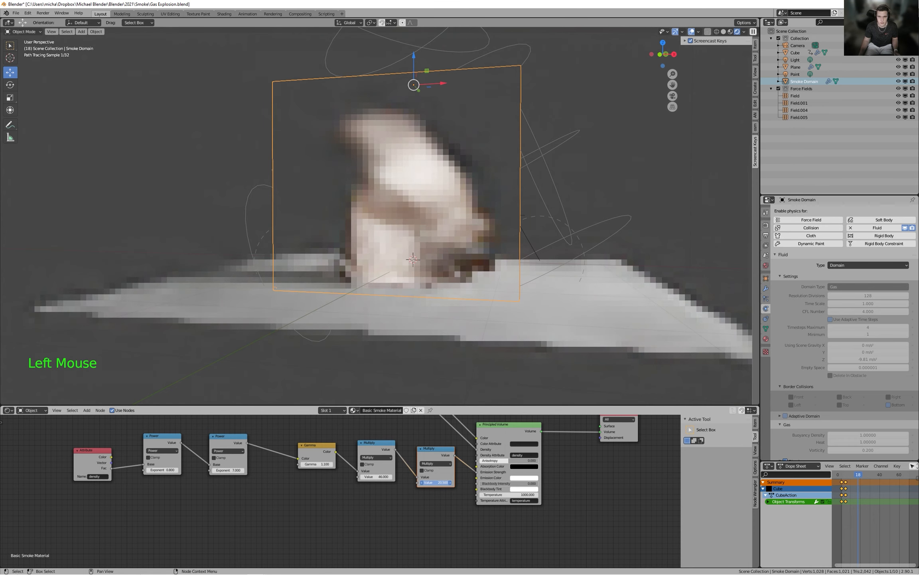
middle_drag(360, 505, 395, 472)
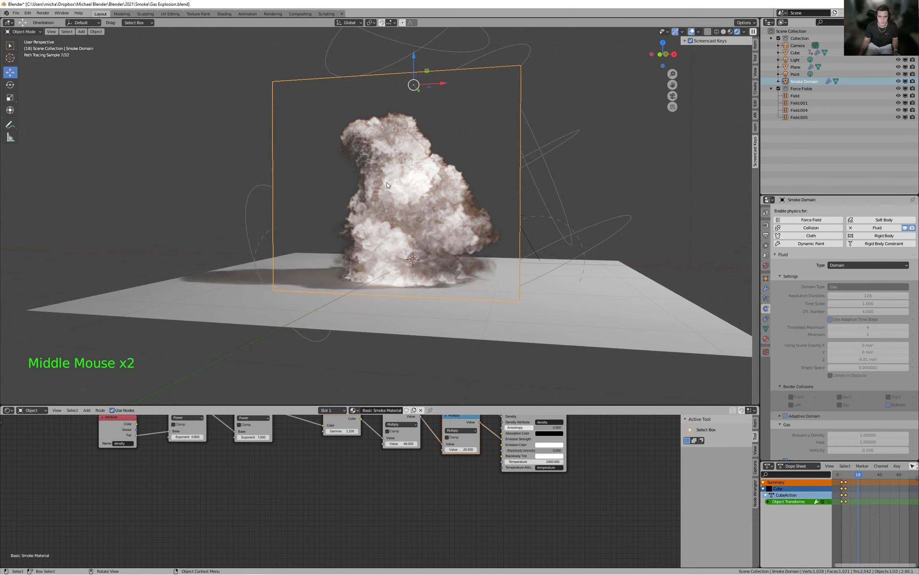
Set the value of the last Multiply node before Emission Strength to 5.6.
drag(467, 449, 434, 449)
middle_drag(343, 452, 425, 447)
scroll(383, 471, up, 1)
middle_drag(347, 492, 342, 507)
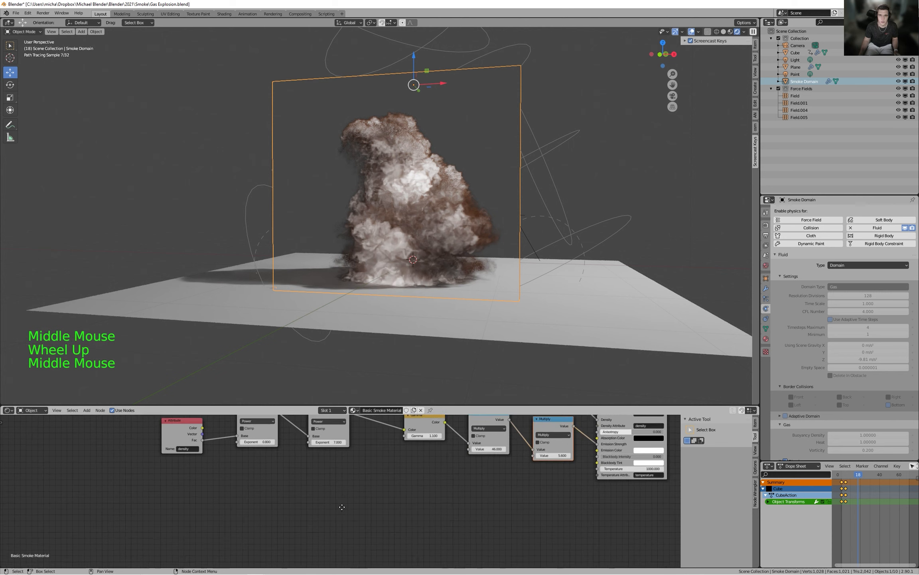
Duplicate the density Attribute node that starts the emission chain and place the copy below it.
scroll(342, 506, down, 4)
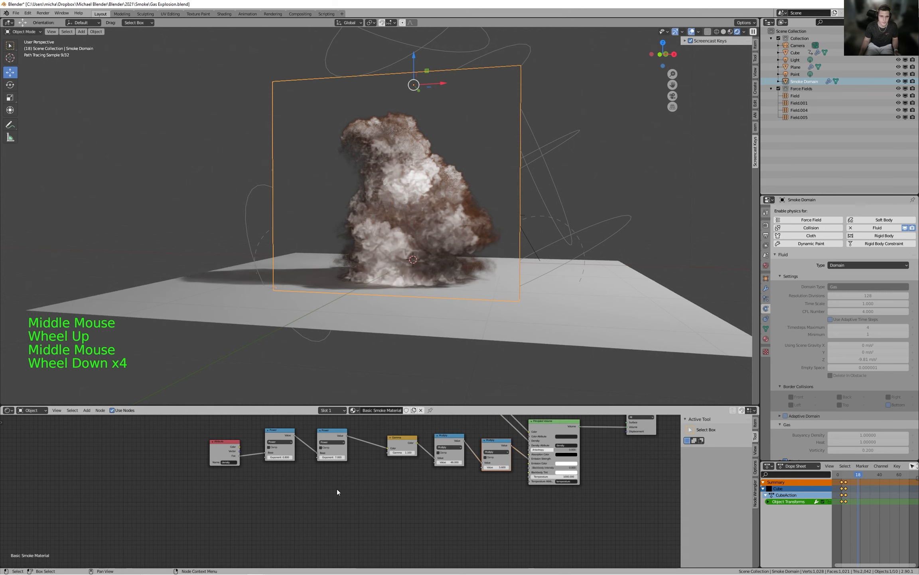
shift+click(219, 446)
key(shift+d)
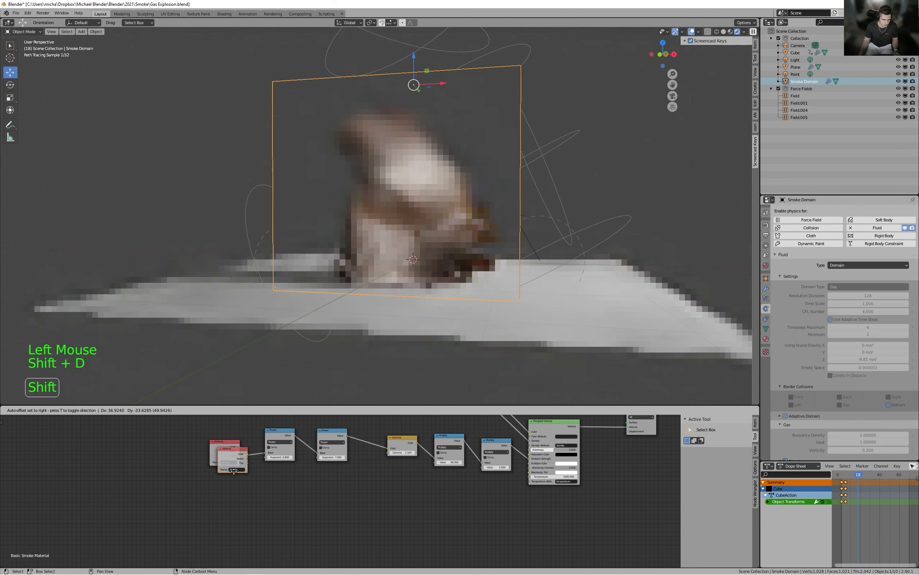
scroll(234, 487, up, 6)
middle_drag(239, 484, 313, 484)
key(shift+a)
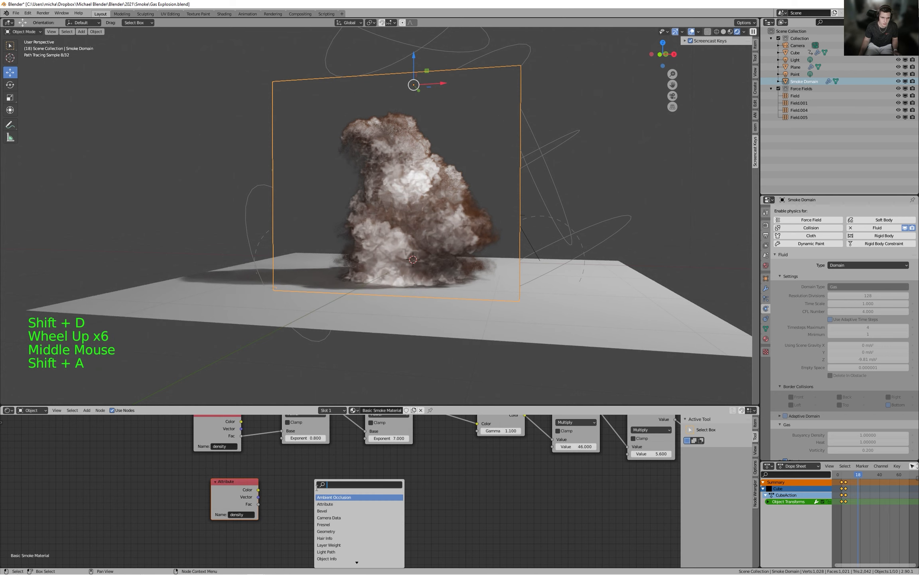
text(at)
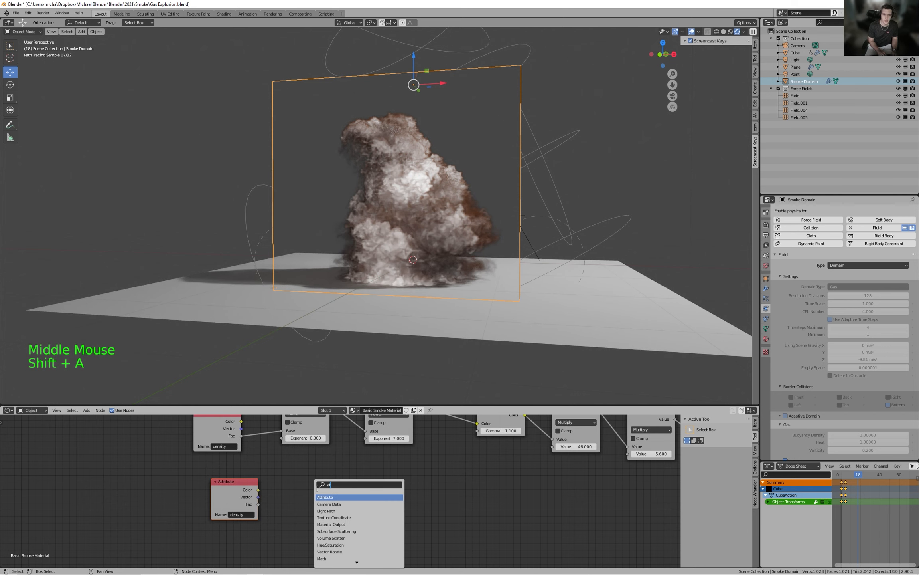
click(299, 489)
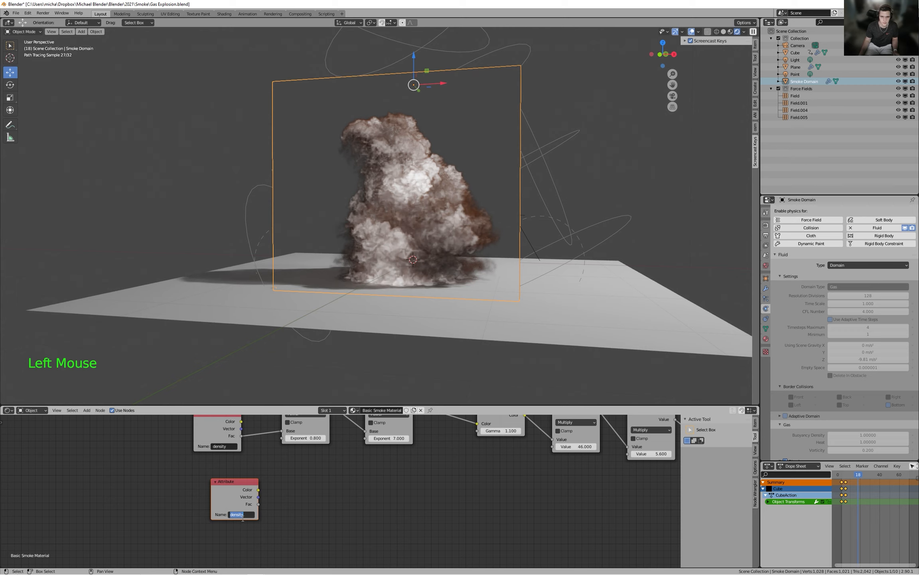
Set the duplicated Attribute node's name to "tempature".
key(BackSpace)
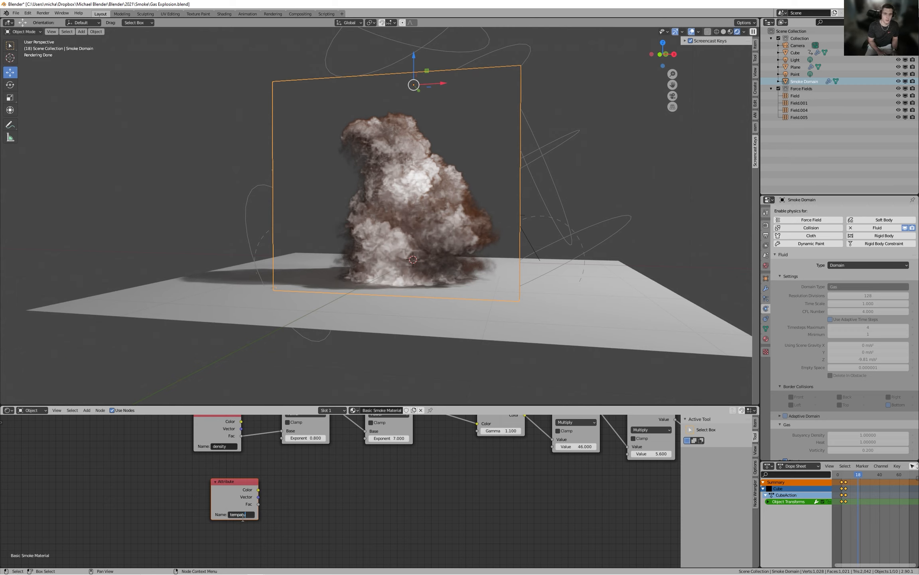
text(tempature)
key(Return)
Connect the Fac output of the tempature Attribute node to the second Value input of the Multiply node following Gamma.
scroll(286, 523, down, 2)
middle_drag(317, 494, 310, 493)
scroll(310, 494, down, 5)
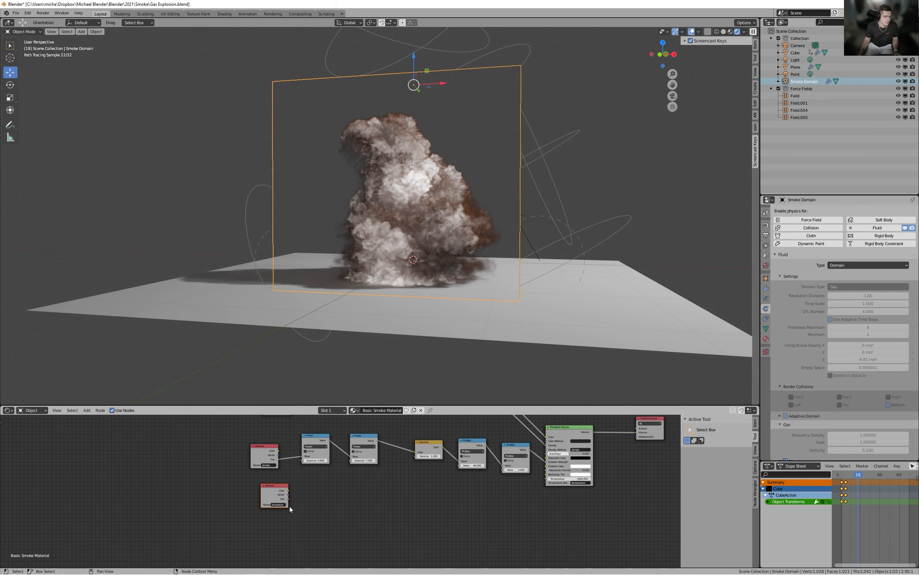
drag(288, 499, 461, 465)
scroll(463, 463, up, 6)
middle_drag(463, 463, 300, 454)
scroll(473, 493, down, 4)
scroll(300, 454, down, 2)
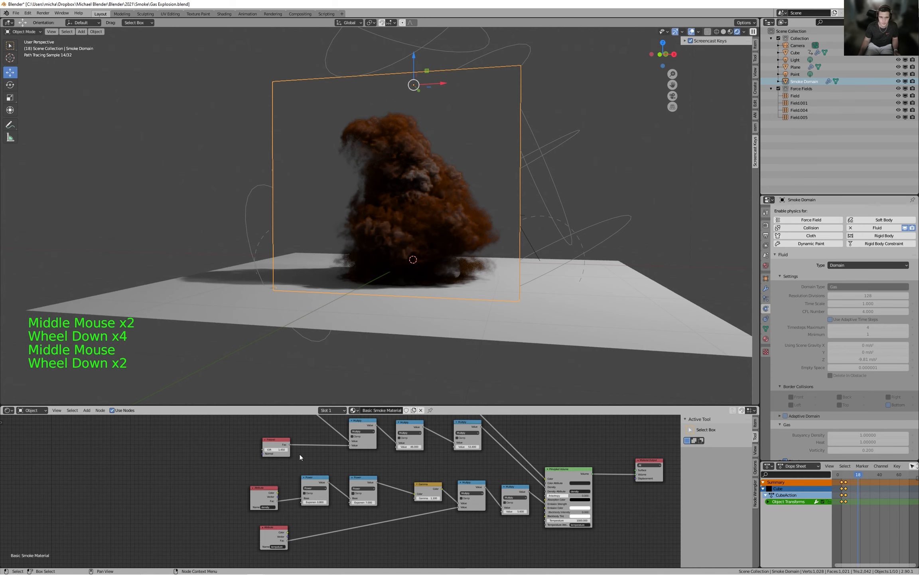
Duplicate the second Power node and insert the copy on the link between the tempature Attribute and Multiply nodes.
middle_drag(390, 483, 403, 467)
click(369, 464)
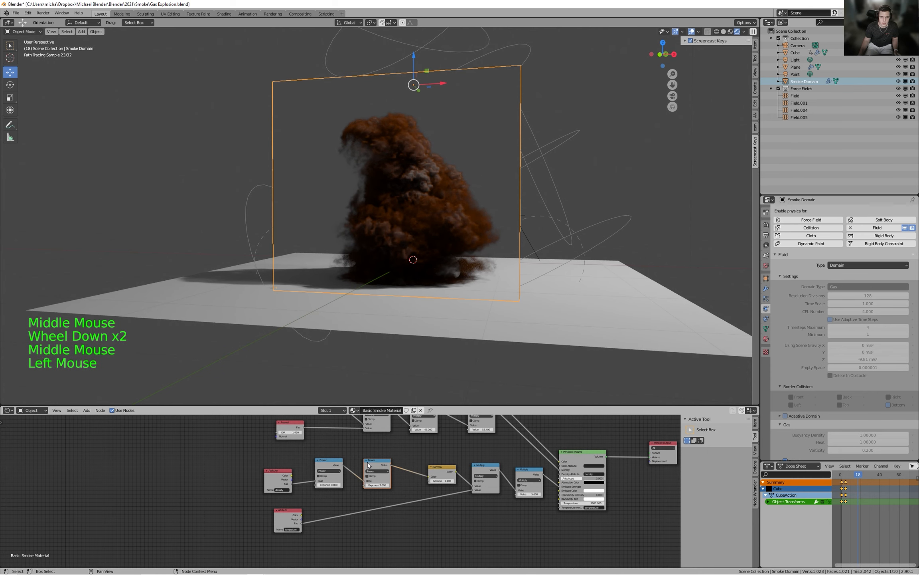
key(shift+d)
click(355, 504)
middle_drag(390, 539, 418, 488)
scroll(433, 502, up, 5)
scroll(418, 488, up, 4)
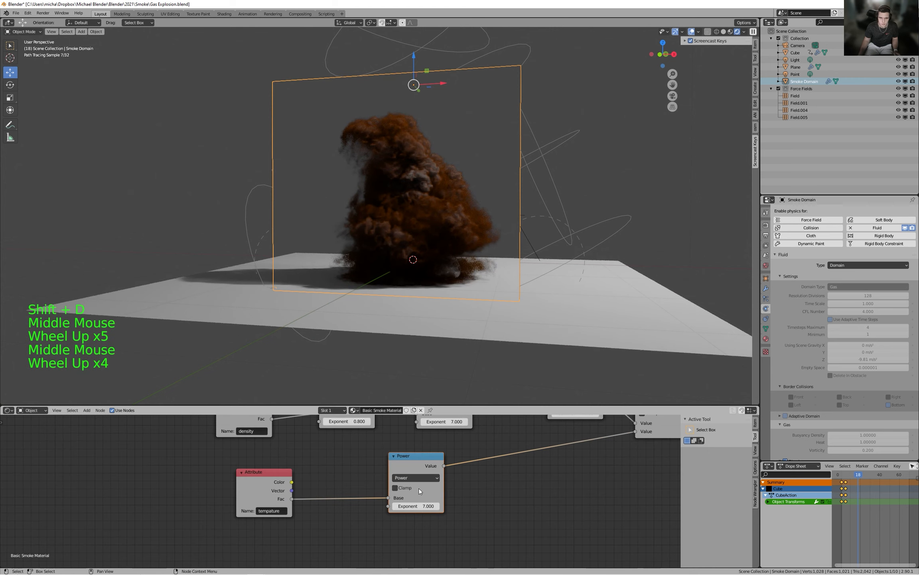
Change the duplicated Power node's operation to Add and set its value to 0.5.
click(417, 479)
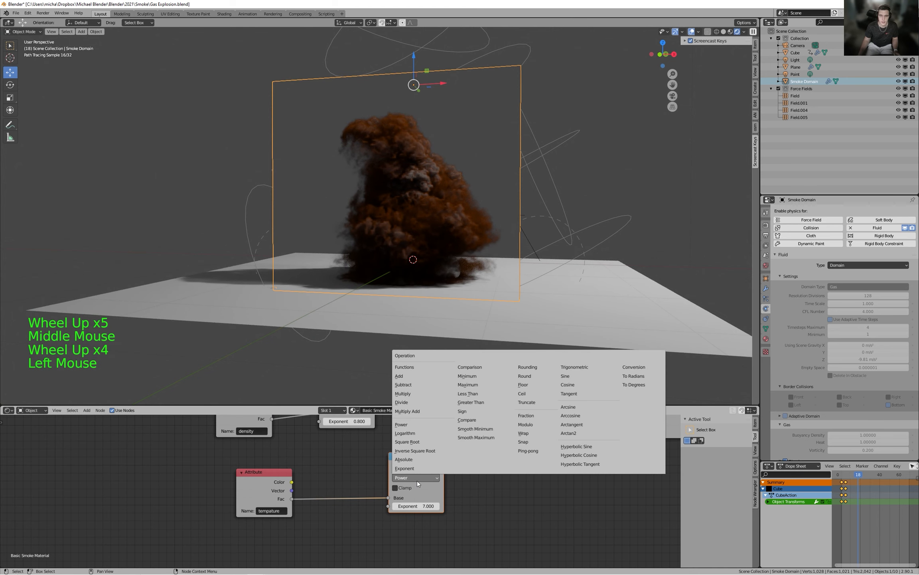
click(422, 376)
click(417, 506)
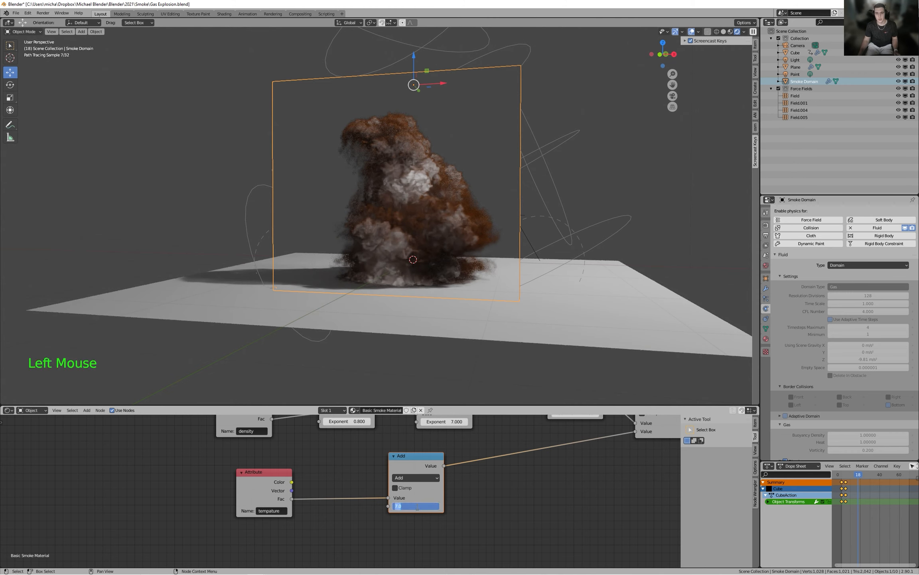
text(.5)
key(Return)
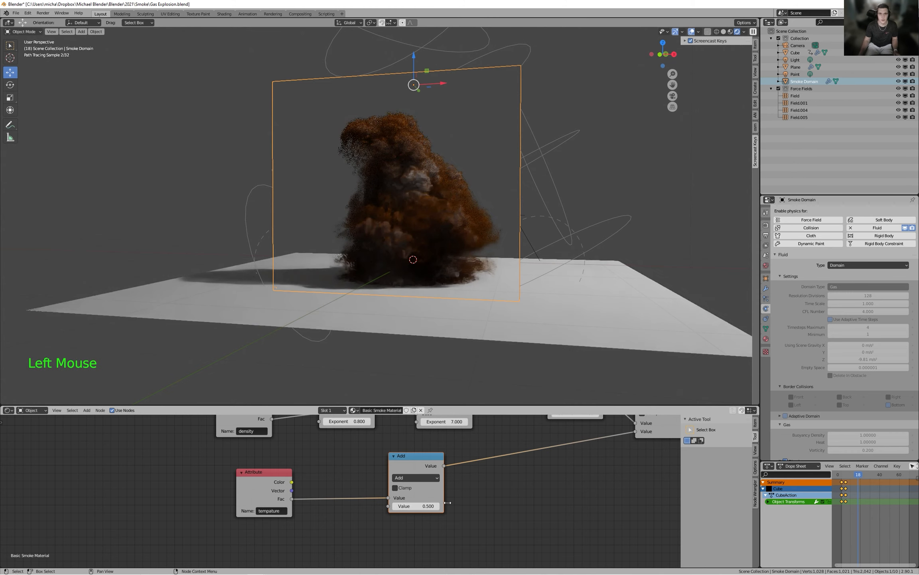
Set the last Multiply node before Emission Strength to 15.9 and inspect the smoke up close.
scroll(514, 511, down, 2)
scroll(432, 513, down, 3)
middle_drag(513, 499, 421, 506)
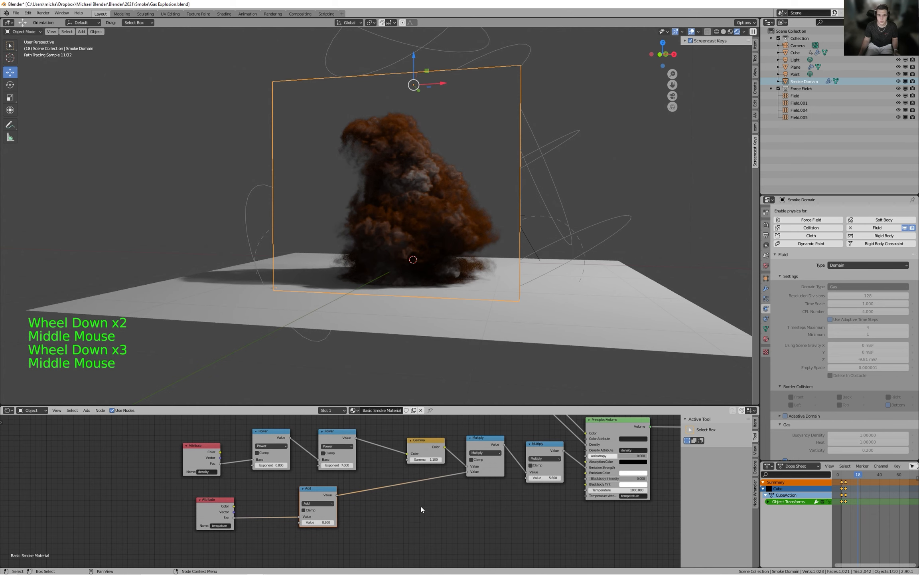
middle_drag(482, 491, 473, 500)
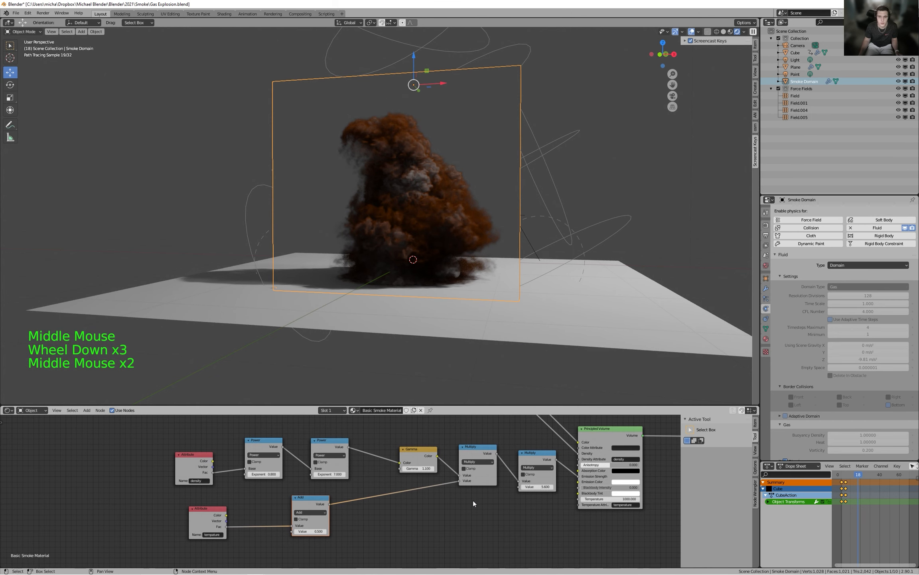
drag(534, 488, 595, 487)
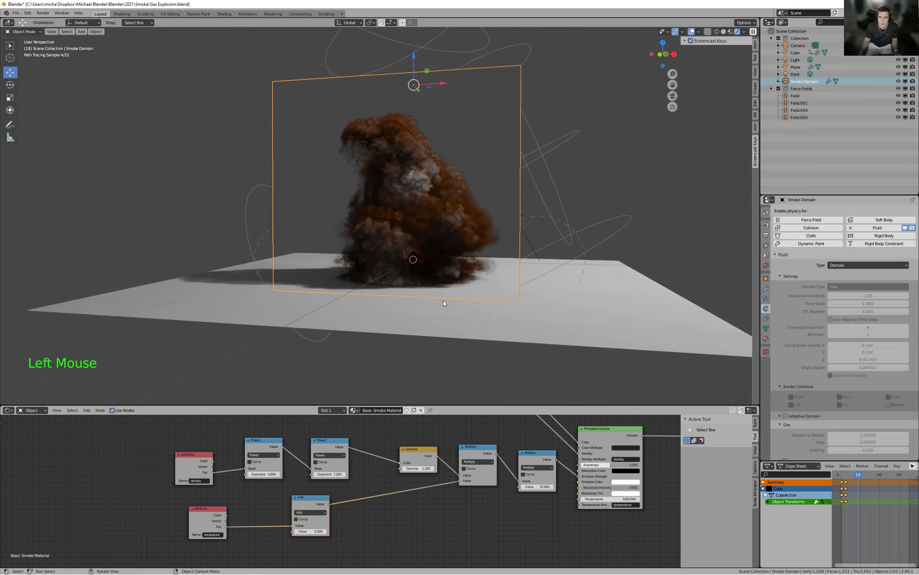
middle_drag(443, 300, 460, 308)
scroll(433, 261, up, 7)
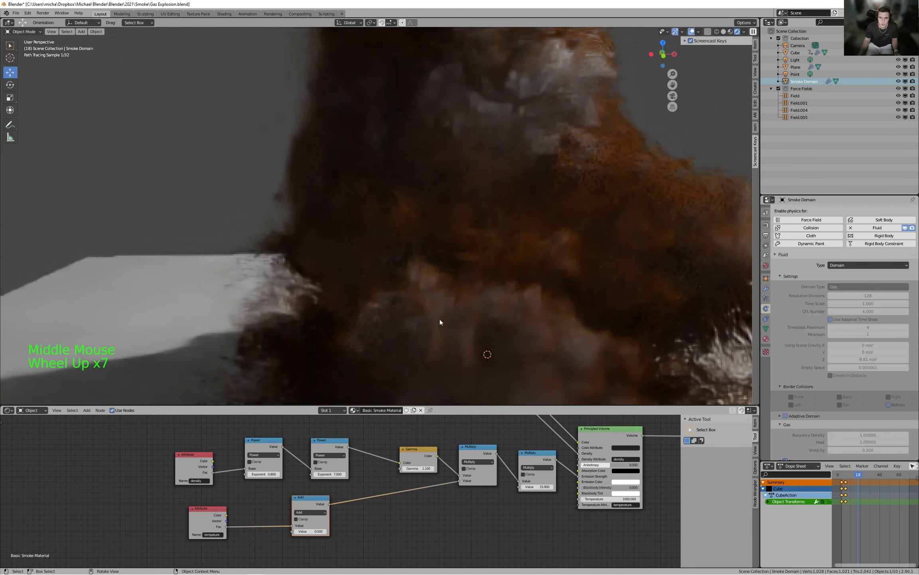
scroll(440, 319, down, 4)
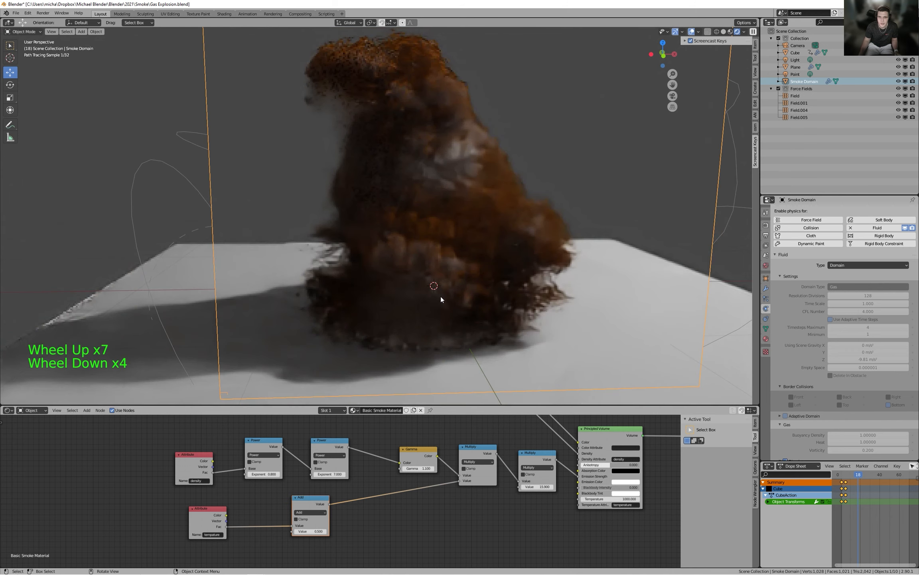
scroll(443, 349, down, 2)
Try a yellow-green Emission Color on the Principled Volume node.
middle_drag(485, 532, 452, 532)
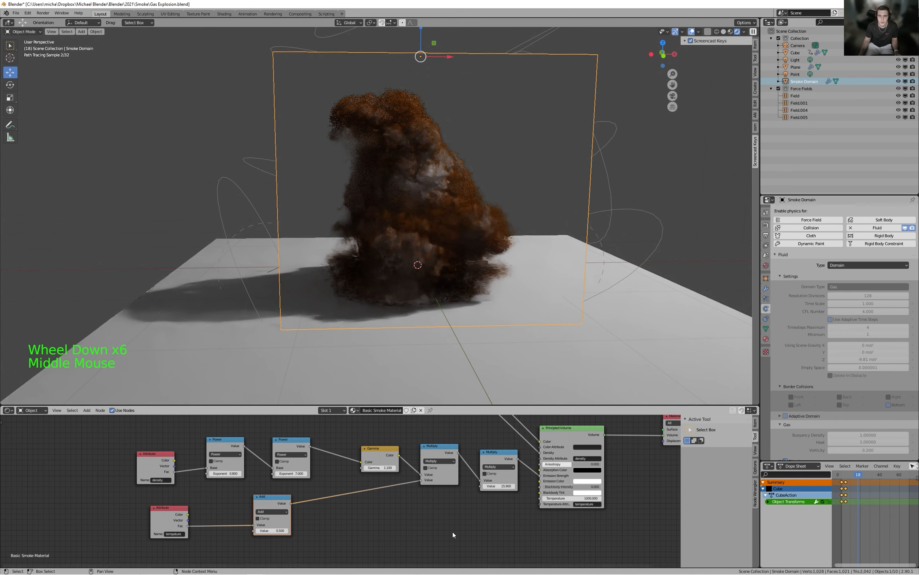
click(582, 480)
click(587, 432)
drag(588, 433, 582, 426)
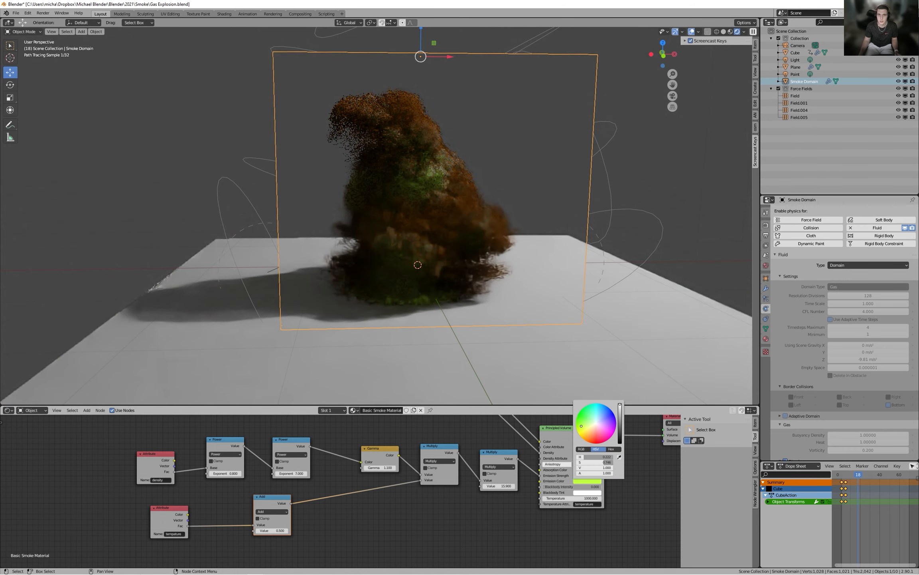
Move the Principled Volume and Material Output nodes farther right of the Multiply nodes to make room.
scroll(523, 536, down, 4)
middle_drag(556, 529, 564, 514)
drag(575, 505, 471, 430)
key(g)
click(514, 449)
Add a Blackbody node and place it below the last Multiply node in the emission chain.
middle_drag(393, 535, 415, 489)
scroll(433, 507, up, 2)
key(shift+a)
text(black)
key(Return)
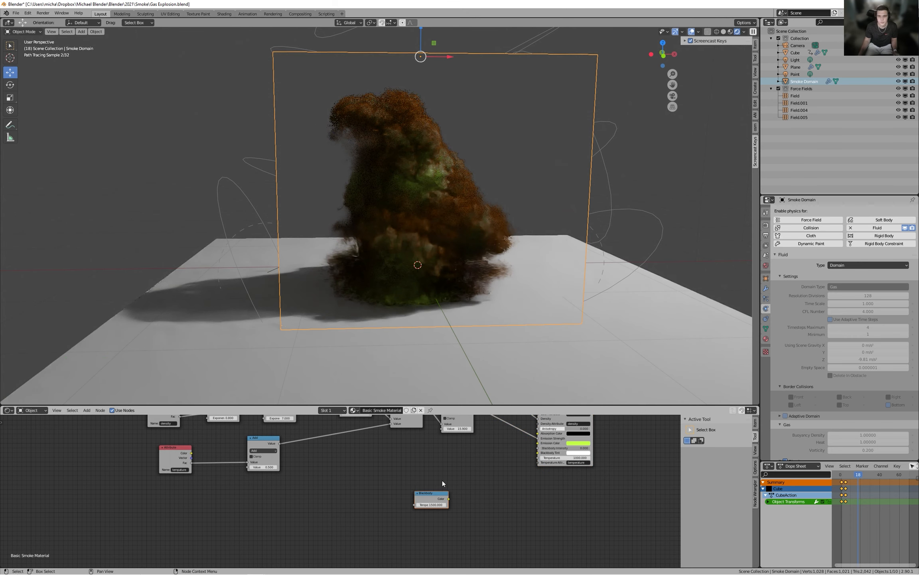
scroll(442, 480, up, 5)
middle_click(403, 475)
drag(438, 492, 468, 457)
middle_drag(467, 457, 340, 498)
scroll(353, 473, down, 4)
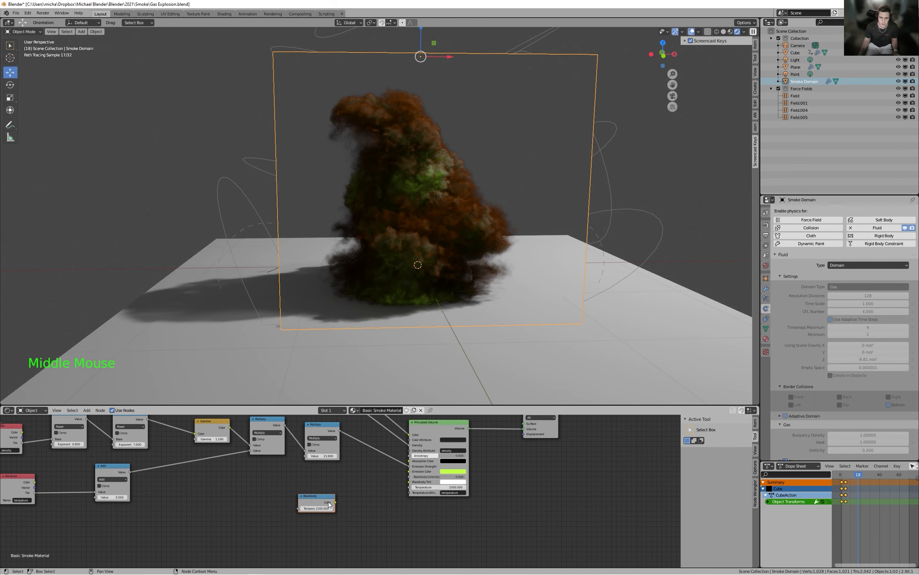
Connect the Blackbody node's Color output to the Principled Volume's Emission Color.
click(333, 502)
drag(407, 475, 409, 471)
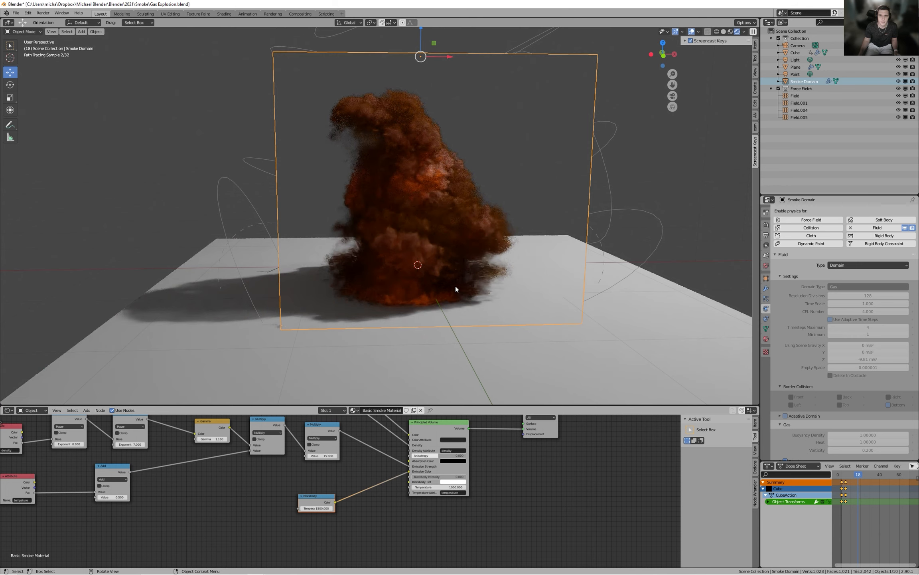
scroll(455, 286, up, 2)
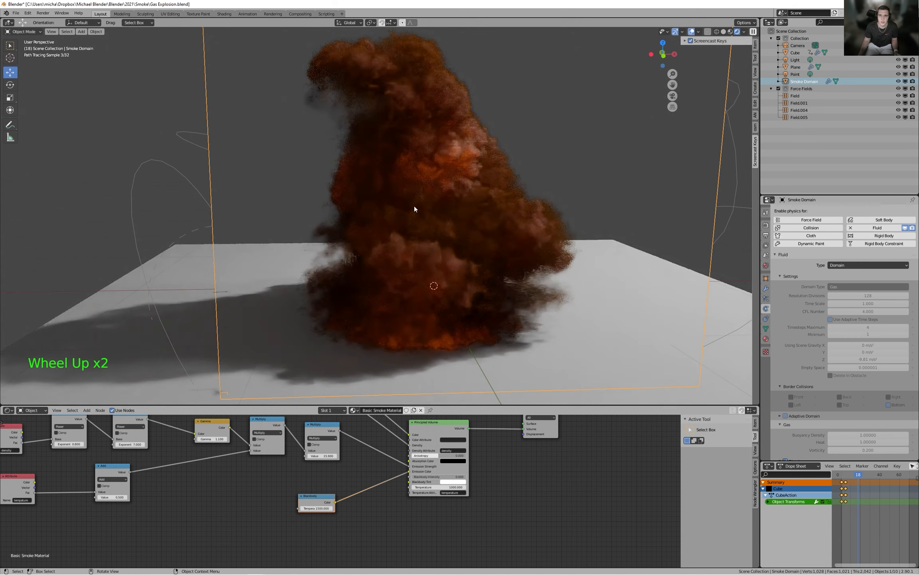
Change the ColorRamp's orange middle stop to a muted pinkish red.
middle_drag(239, 419, 215, 447)
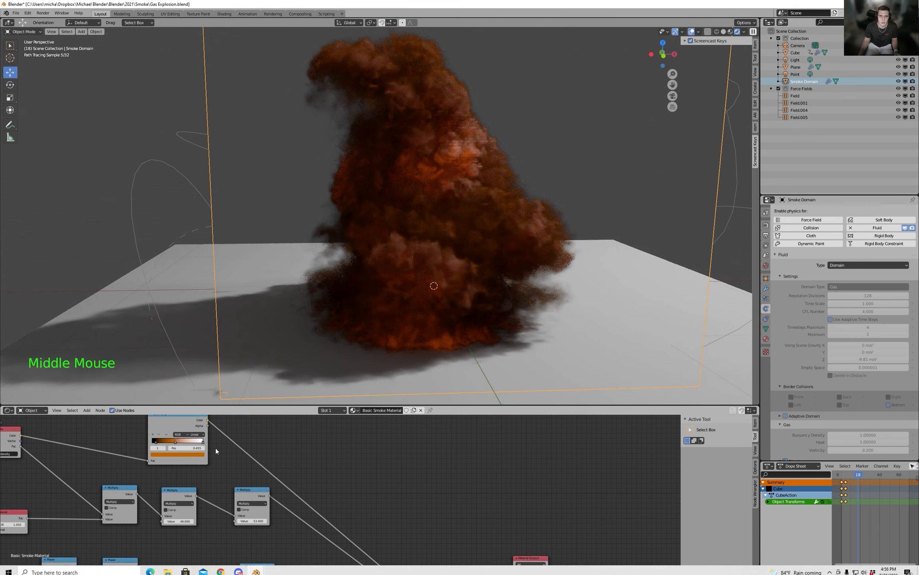
click(173, 455)
drag(165, 412, 165, 405)
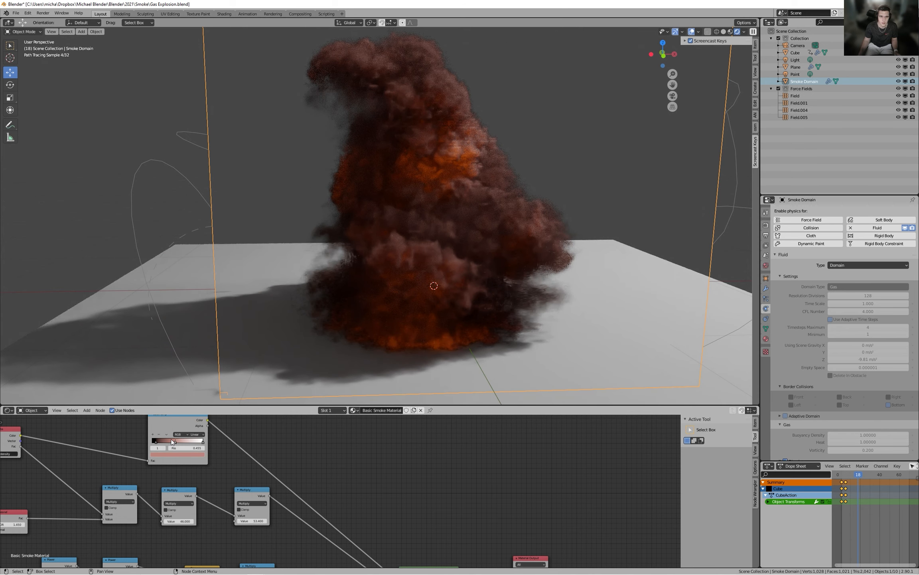
Delete the ColorRamp's middle color stop and move the black stop toward the ramp's middle.
click(157, 434)
click(158, 435)
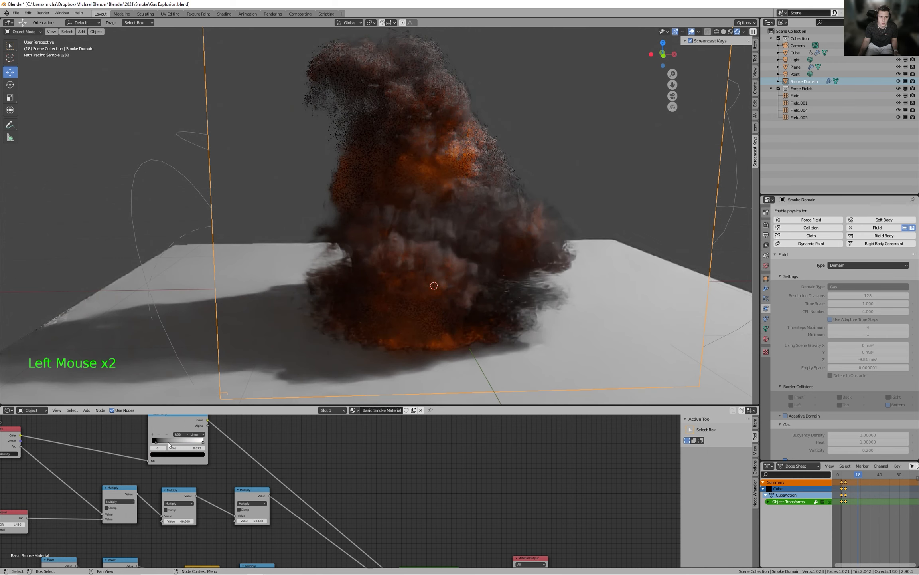
click(173, 443)
scroll(346, 444, down, 3)
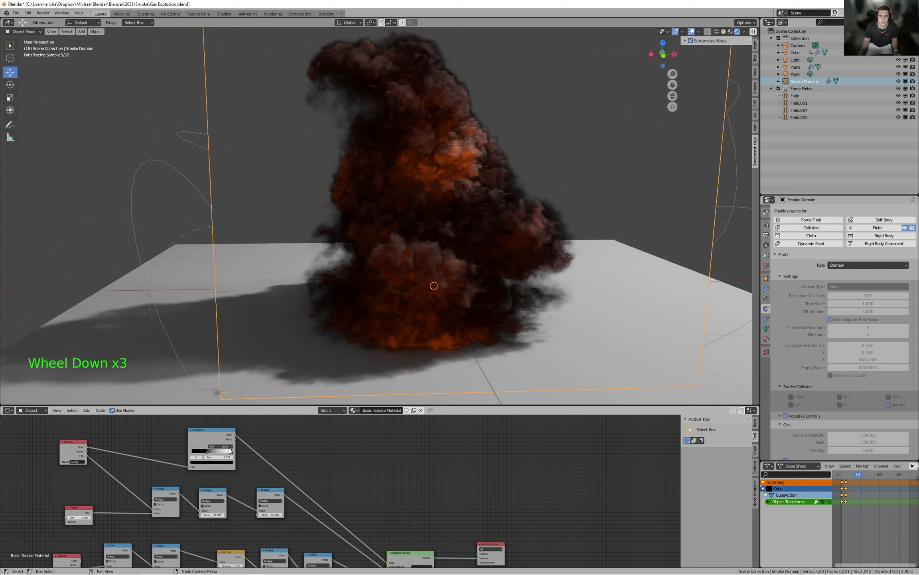
Set the Blackbody node's temperature to 1114.6 and view the smoke from another angle.
middle_drag(467, 208, 462, 208)
scroll(402, 280, up, 2)
scroll(402, 281, down, 2)
middle_drag(384, 537, 400, 443)
scroll(400, 443, up, 4)
middle_drag(296, 558, 391, 503)
scroll(364, 503, up, 7)
click(389, 498)
drag(390, 498, 372, 498)
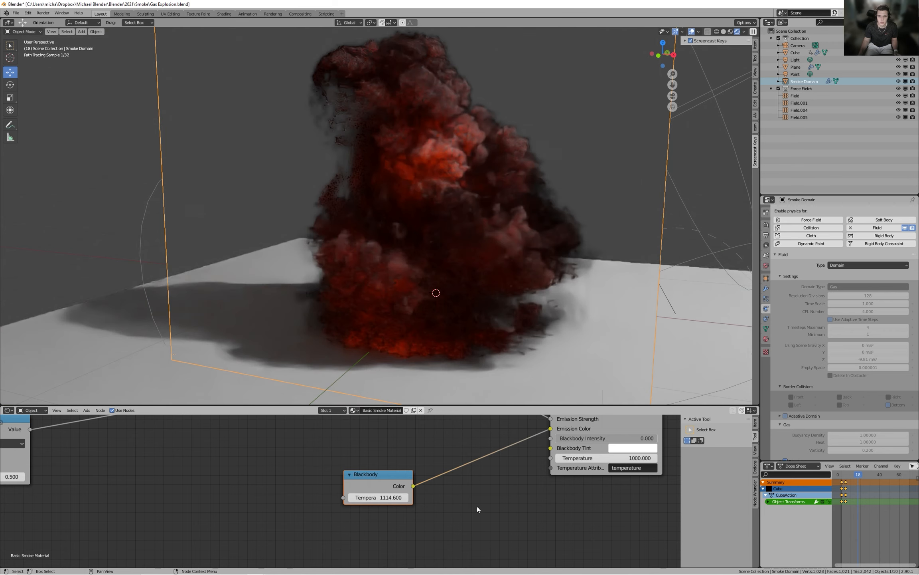
scroll(477, 505, down, 3)
middle_drag(439, 303, 470, 383)
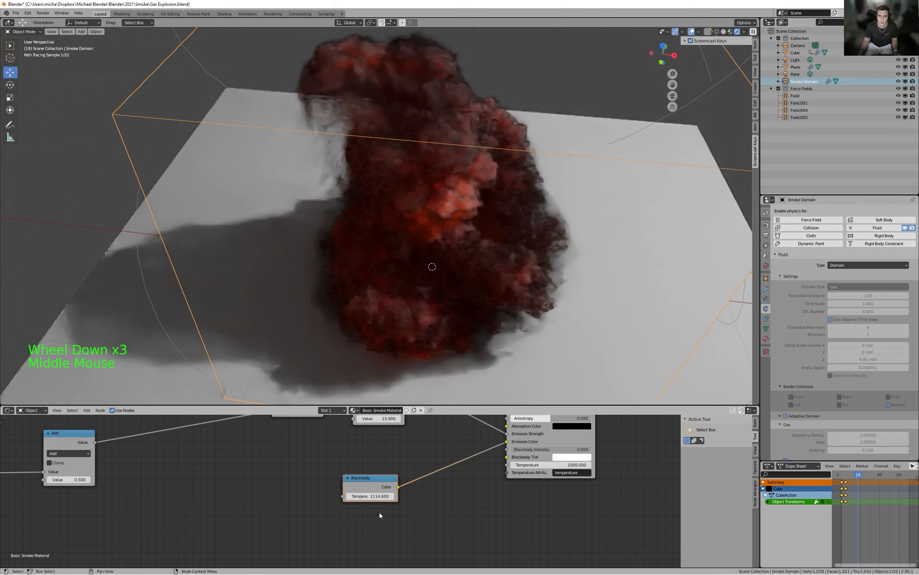
Lower the Blackbody node's temperature to 1020.1 and check the emission color in the smoke.
drag(379, 500, 325, 497)
scroll(519, 242, up, 4)
scroll(521, 242, down, 4)
middle_drag(496, 231, 507, 232)
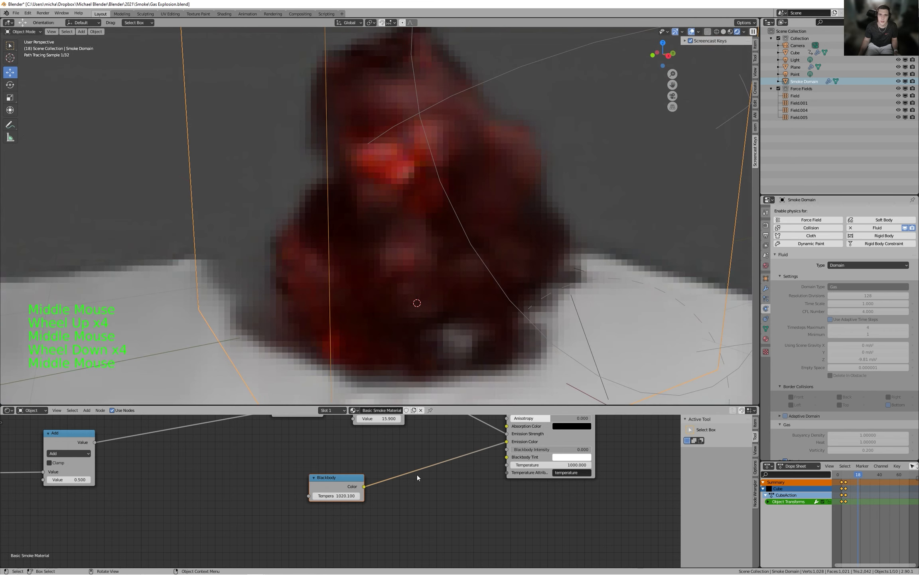
Raise the Blackbody node's temperature to 1557.5 for an orange glow and check the whole explosion.
drag(334, 498, 353, 495)
scroll(449, 221, down, 4)
scroll(431, 248, up, 2)
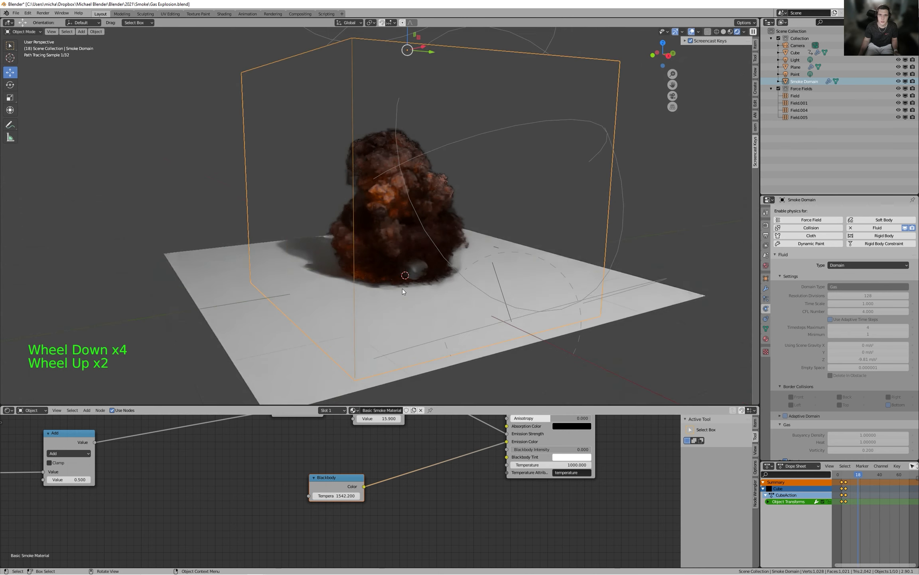
middle_drag(402, 292, 380, 303)
drag(340, 497, 343, 496)
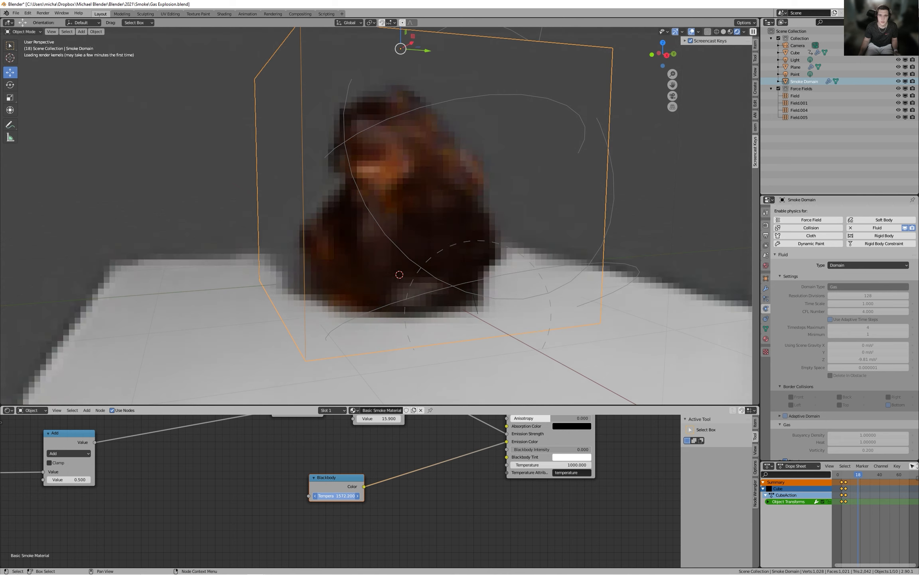
middle_click(390, 274)
scroll(393, 279, down, 2)
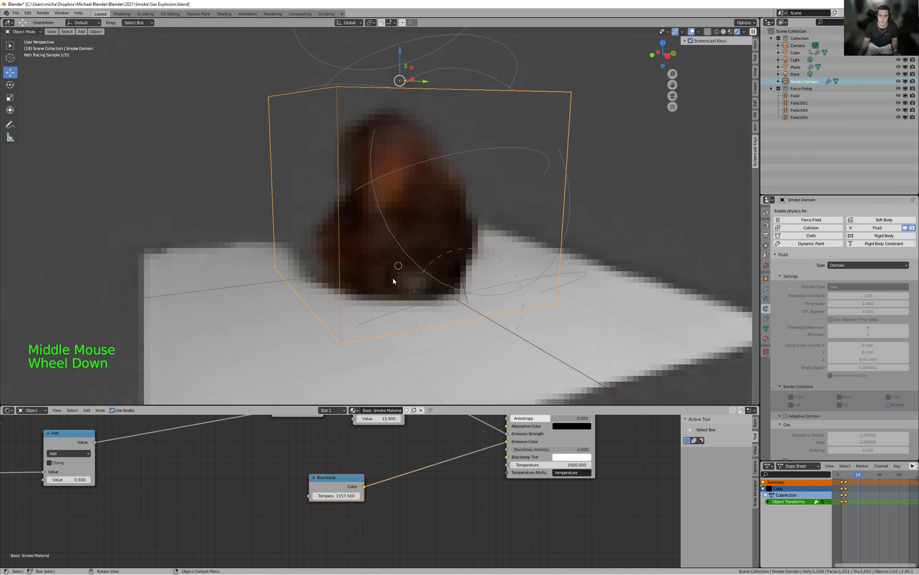
Orbit around the explosion, play part of the simulation, and scrub to frame 16 to examine the fire at different stages.
scroll(411, 525, down, 1)
middle_drag(379, 437, 416, 506)
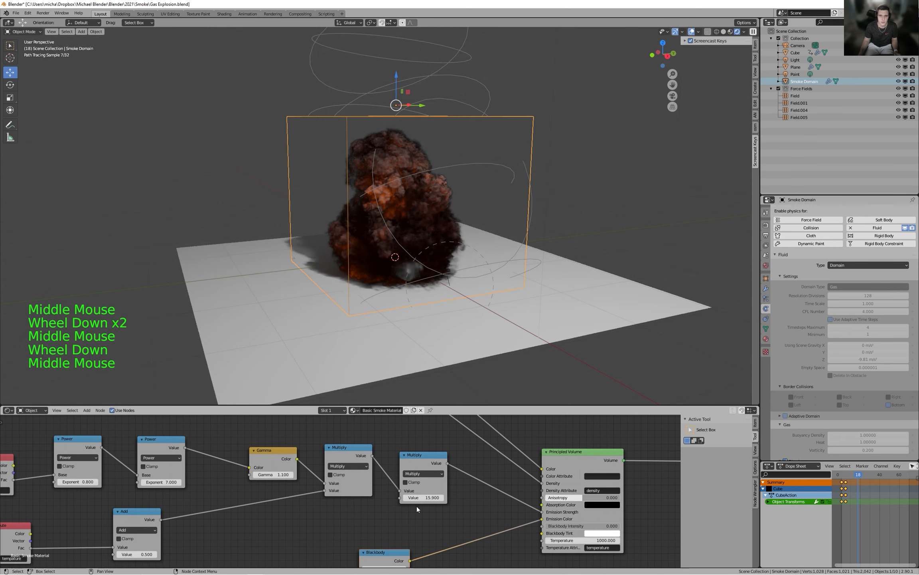
scroll(416, 234, up, 3)
middle_drag(416, 234, 443, 227)
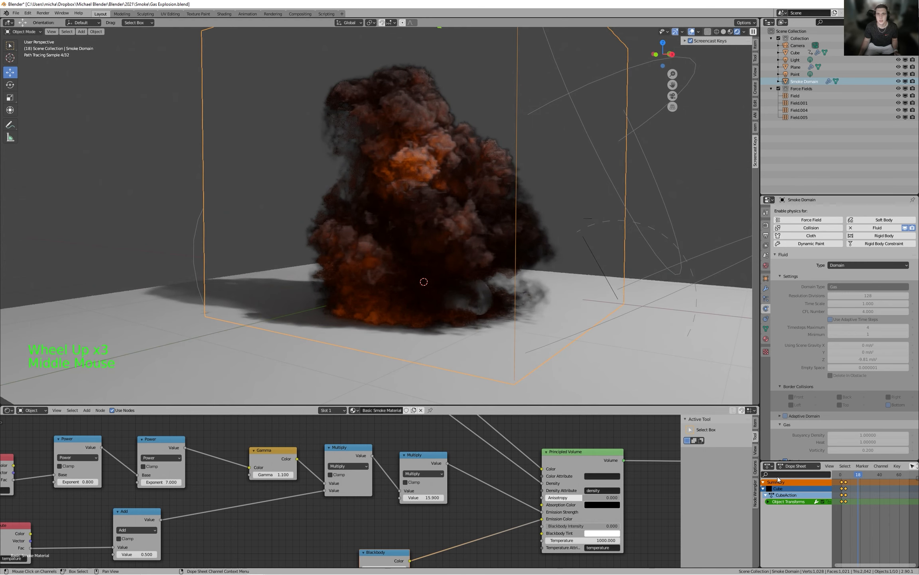
double_click(851, 474)
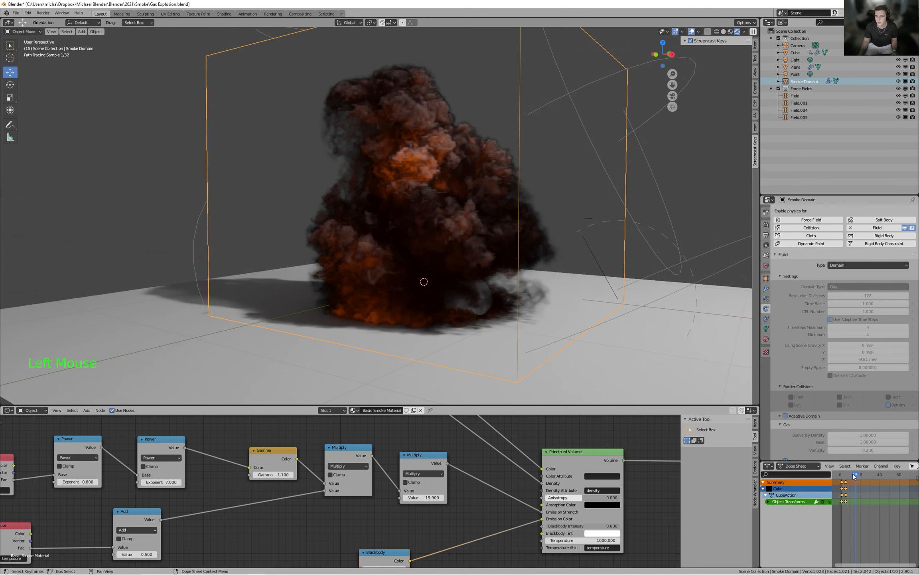
key(space)
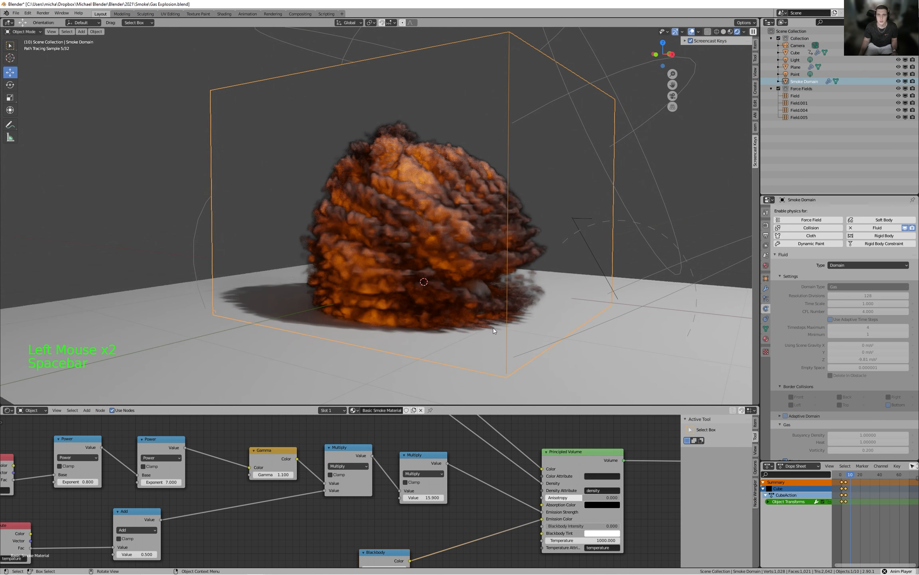
key(space)
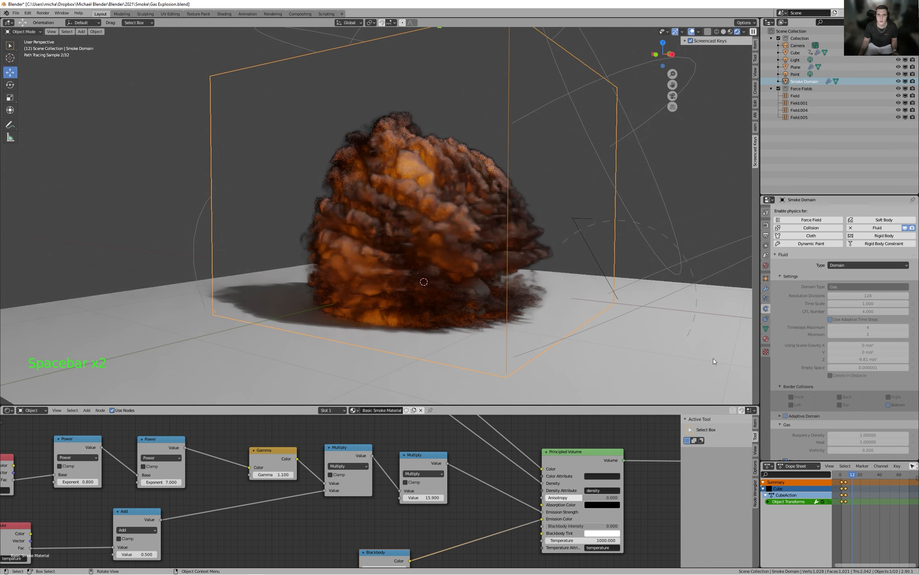
drag(889, 475, 845, 479)
click(853, 476)
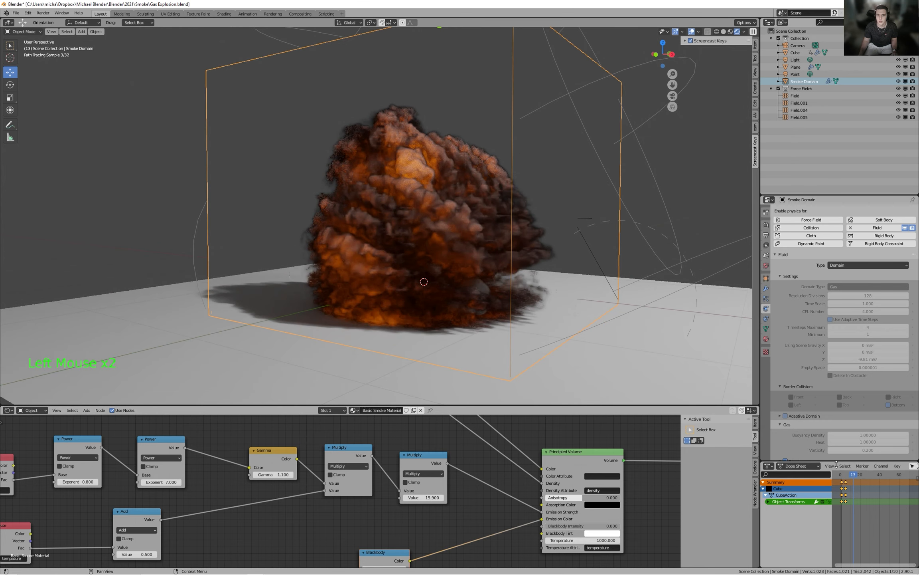
drag(853, 479, 856, 478)
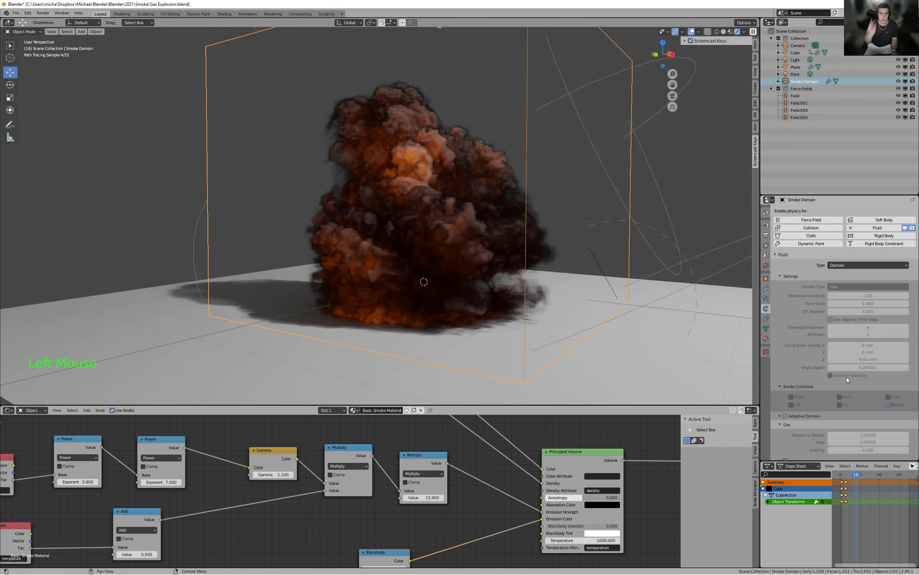
Try a gamma of 10.000 on the emission chain's Gamma node, and settle on 1.330.
middle_drag(296, 440, 385, 453)
scroll(381, 465, up, 1)
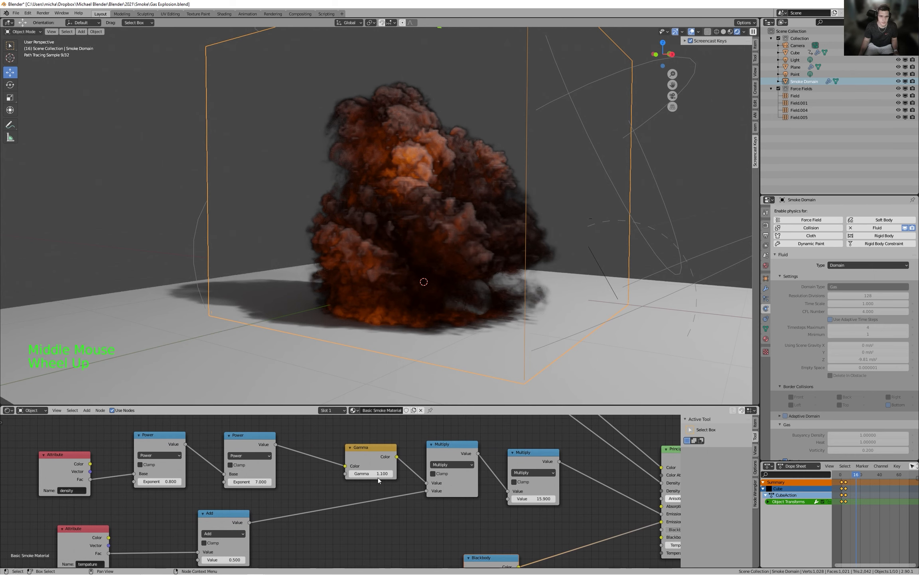
drag(372, 479, 413, 479)
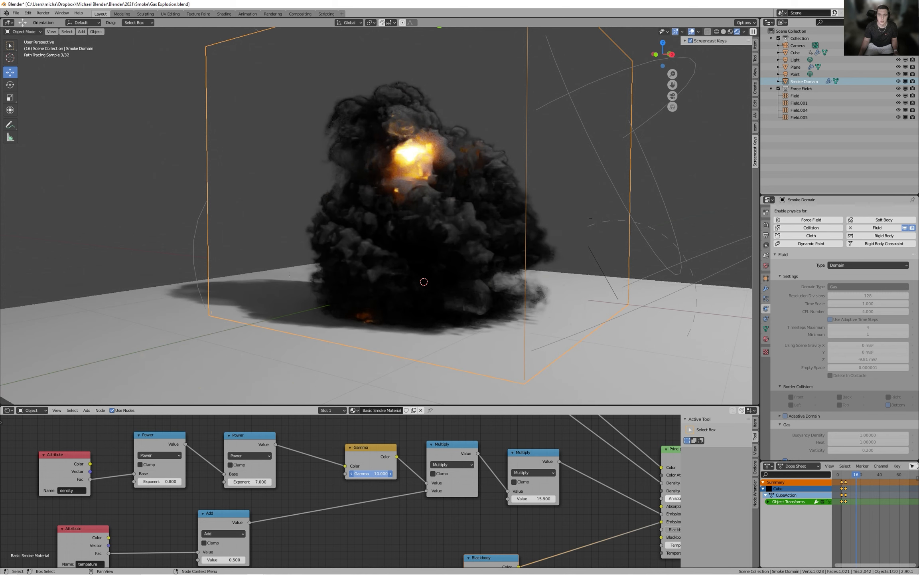
middle_drag(367, 309, 452, 226)
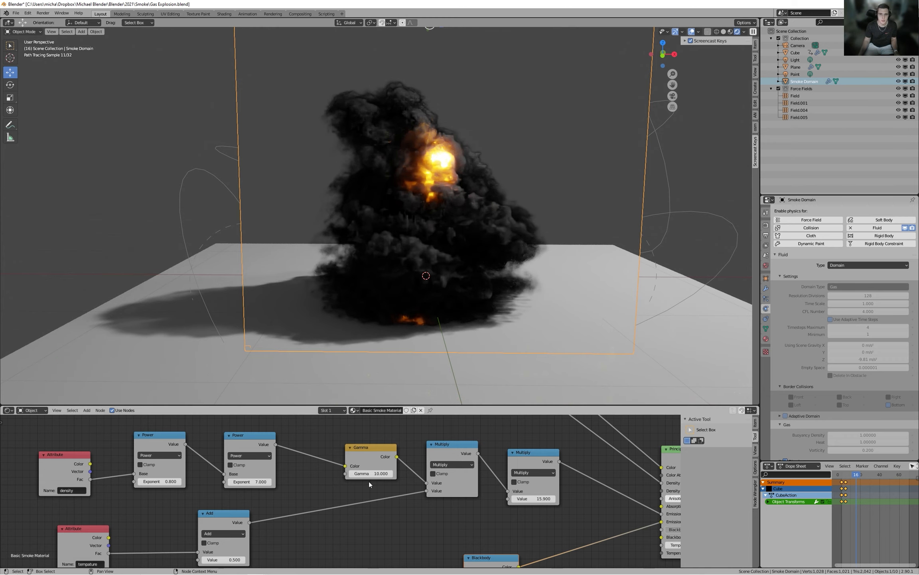
drag(370, 475, 402, 468)
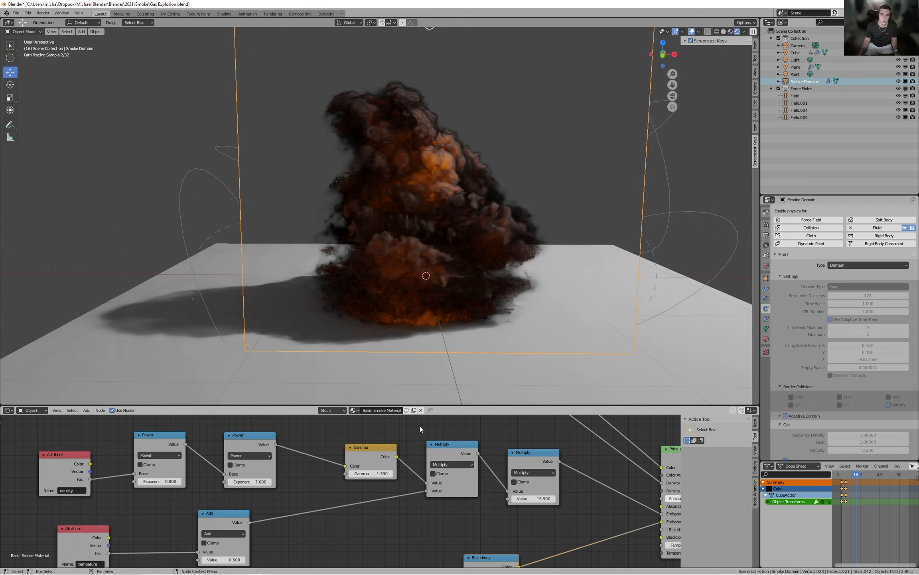
Lower the exponent of the second Power node in the emission strength chain.
mouse_move(253, 482)
mouse_down()
mouse_move(220, 481)
mouse_move(240, 481)
mouse_up()
scroll(228, 501, down, 3)
drag(78, 453, 52, 459)
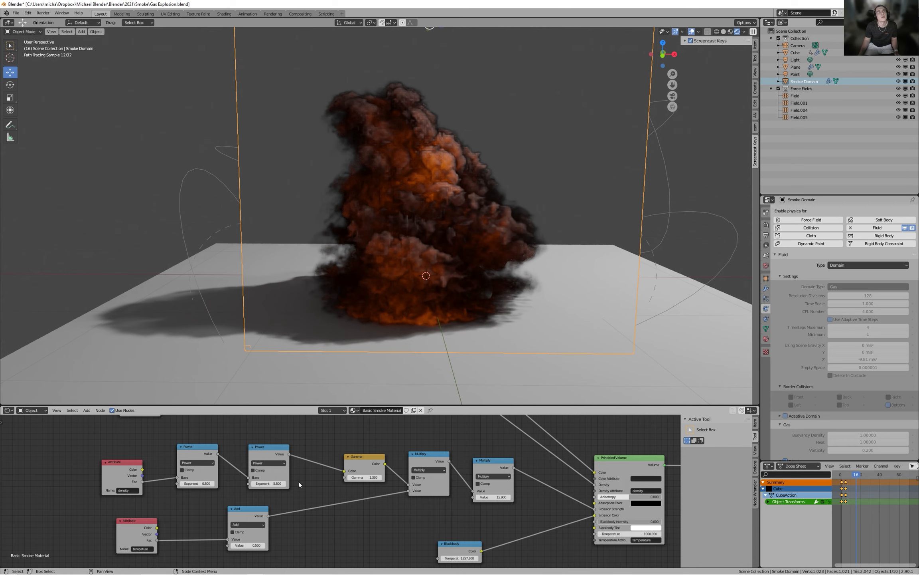
drag(278, 483, 116, 484)
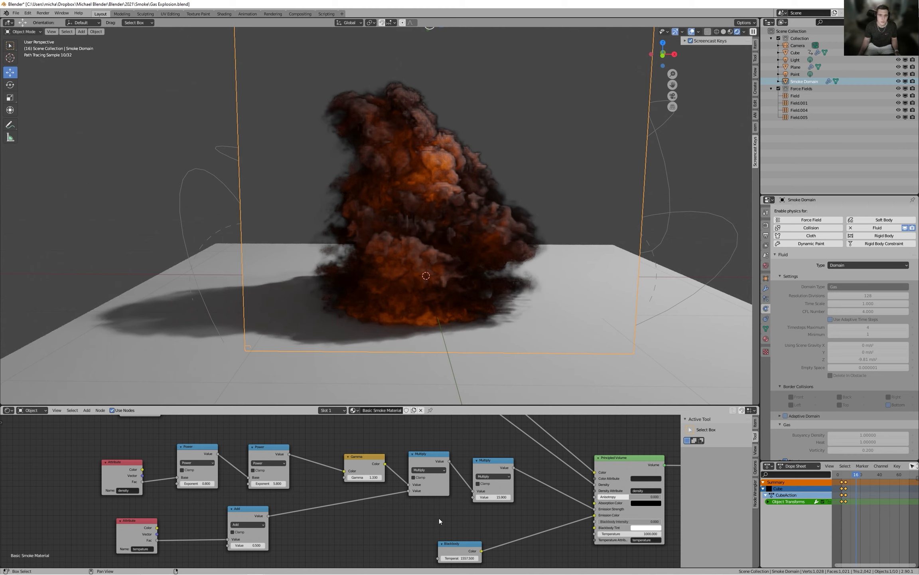
Try a much stronger glow by raising the emission chain's final Multiply value above 100.
drag(493, 497, 536, 497)
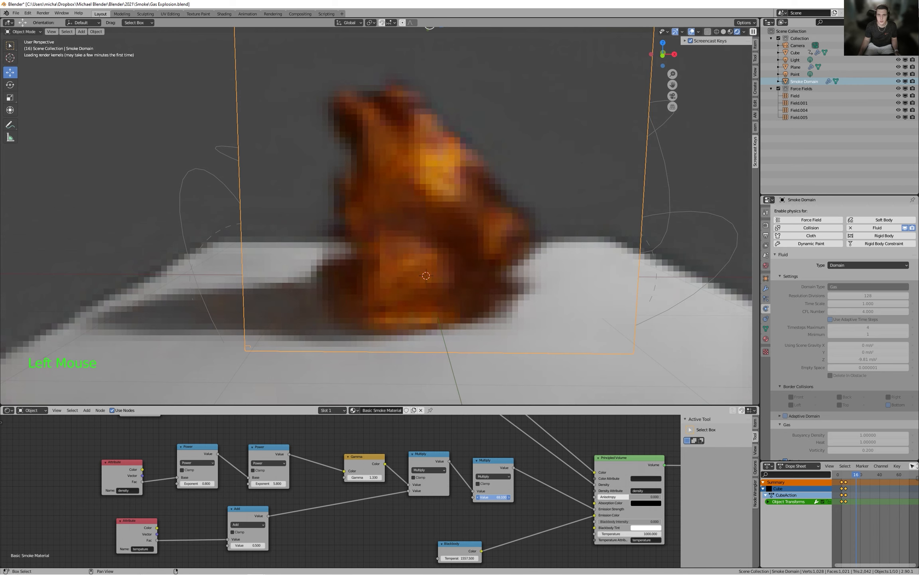
drag(493, 497, 515, 496)
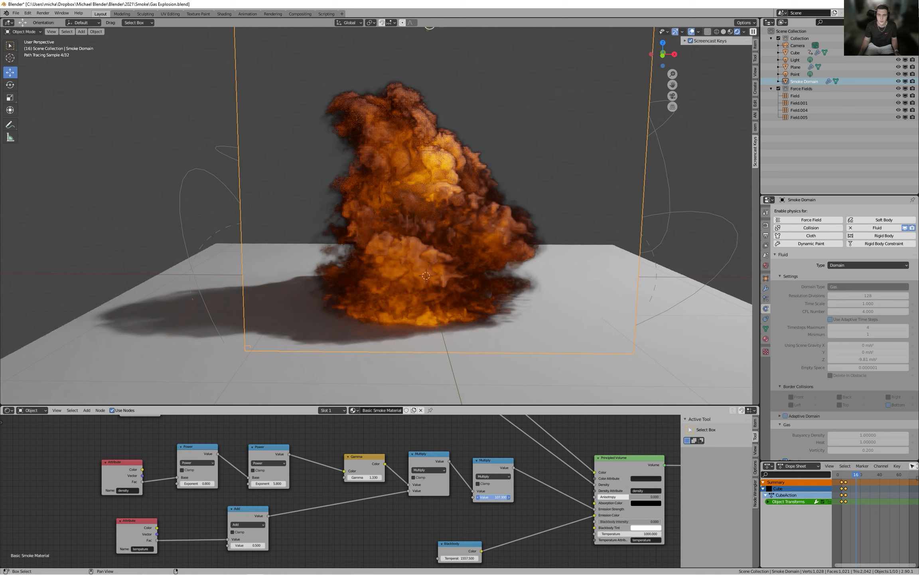
drag(508, 497, 486, 497)
drag(251, 516, 258, 522)
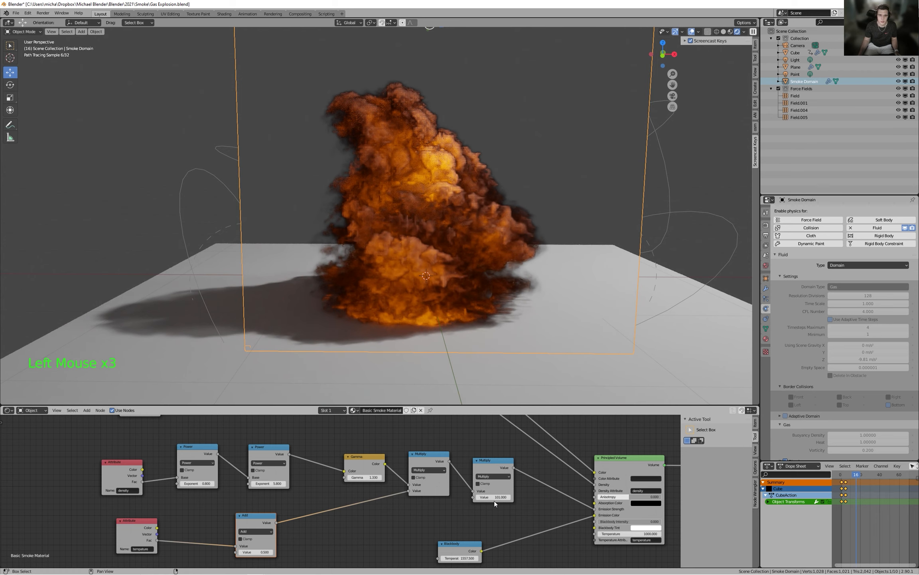
Undo the Add node's move and the large increases to the emission Multiply value.
key(ctrl+z)
key(ctrl+z)
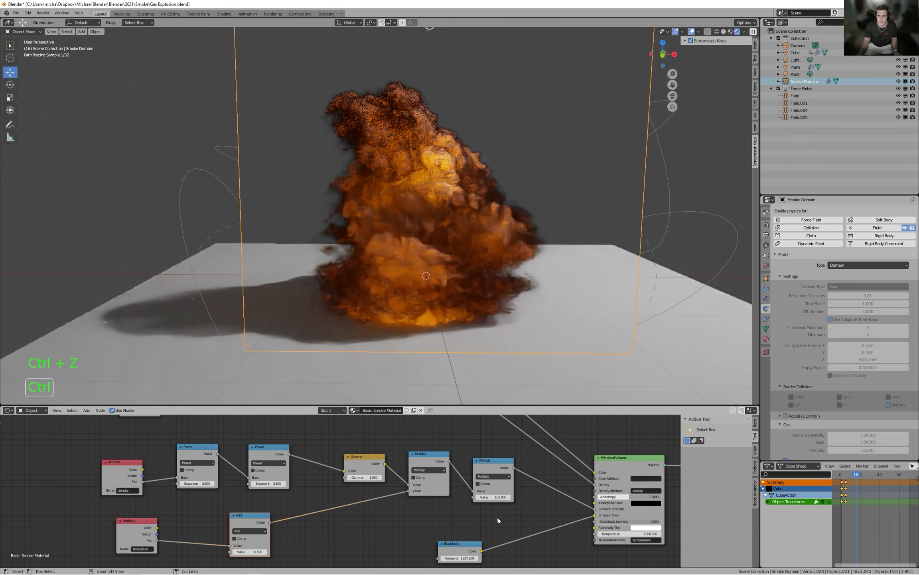
key(ctrl+z)
key(ctrl+z)
key(ctrl+z)
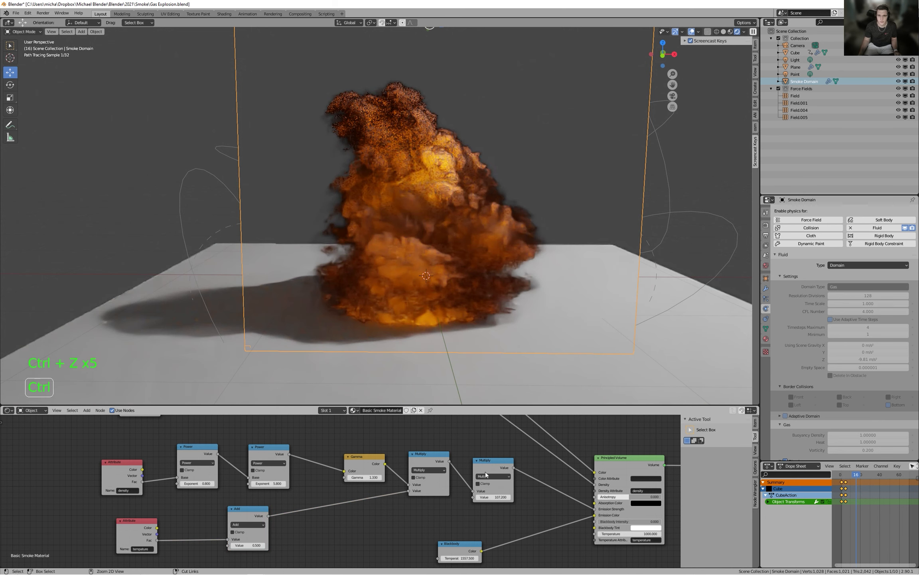
key(ctrl+z)
Set the emission chain's final Multiply value to 14.600.
click(500, 497)
drag(500, 497, 508, 497)
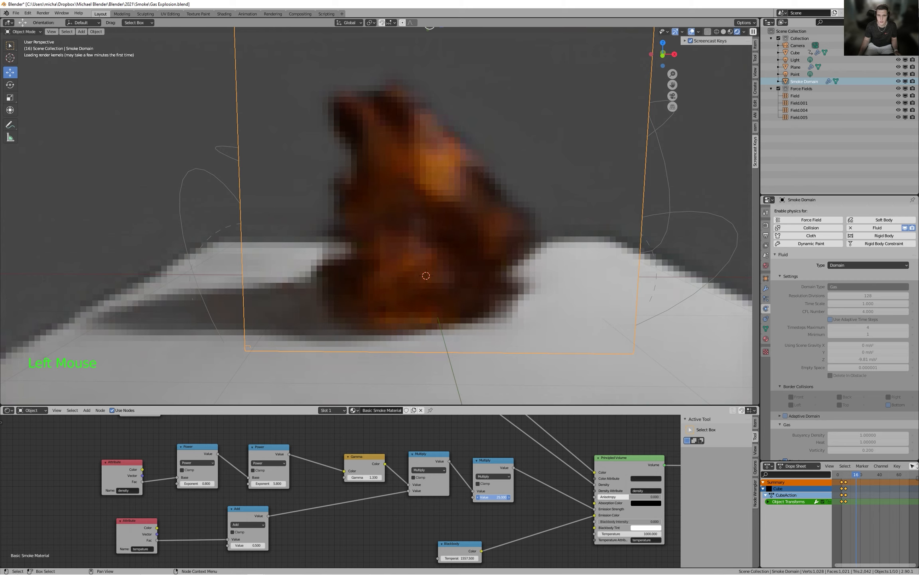
drag(500, 497, 482, 502)
mouse_move(248, 546)
mouse_down()
mouse_move(264, 545)
mouse_move(244, 546)
mouse_up()
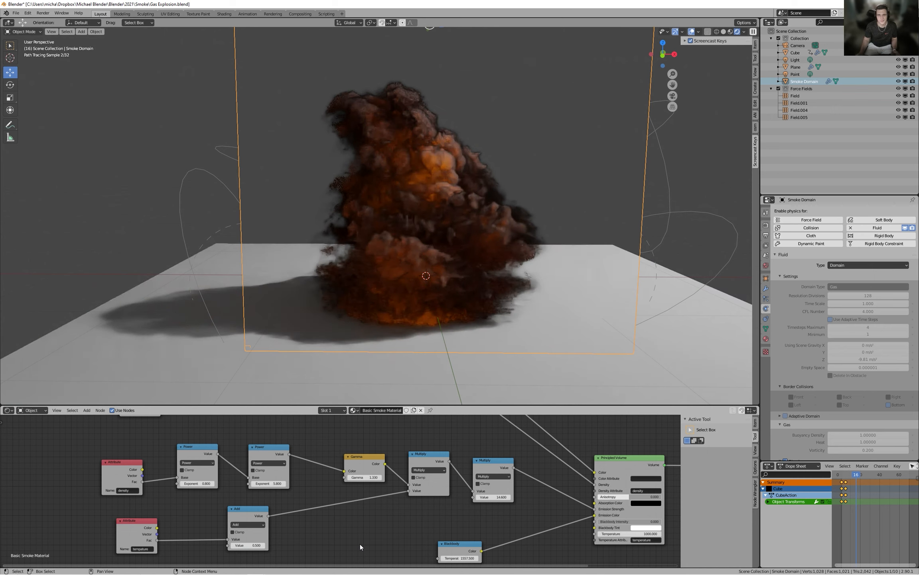
Select the emission strength nodes, and then the density Attribute, ColorRamp, Fresnel and density Multiply nodes above them.
drag(93, 435, 487, 485)
middle_drag(377, 457, 281, 516)
click(373, 526)
scroll(281, 516, down, 3)
drag(158, 517, 492, 426)
scroll(487, 429, up, 6)
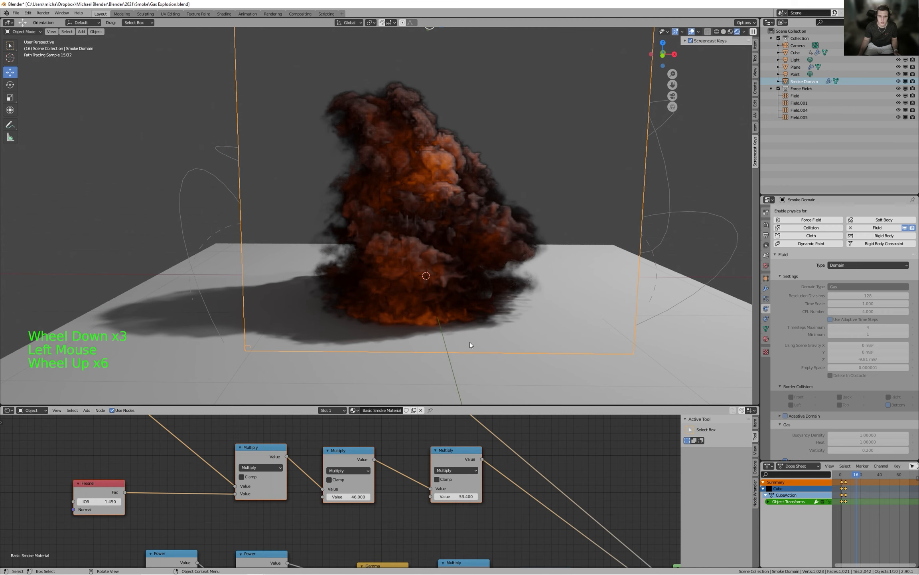
Move the ColorRamp's black stop to position 0.000 to lighten the smoke color.
scroll(412, 479, up, 2)
middle_drag(413, 479, 359, 555)
scroll(355, 445, down, 1)
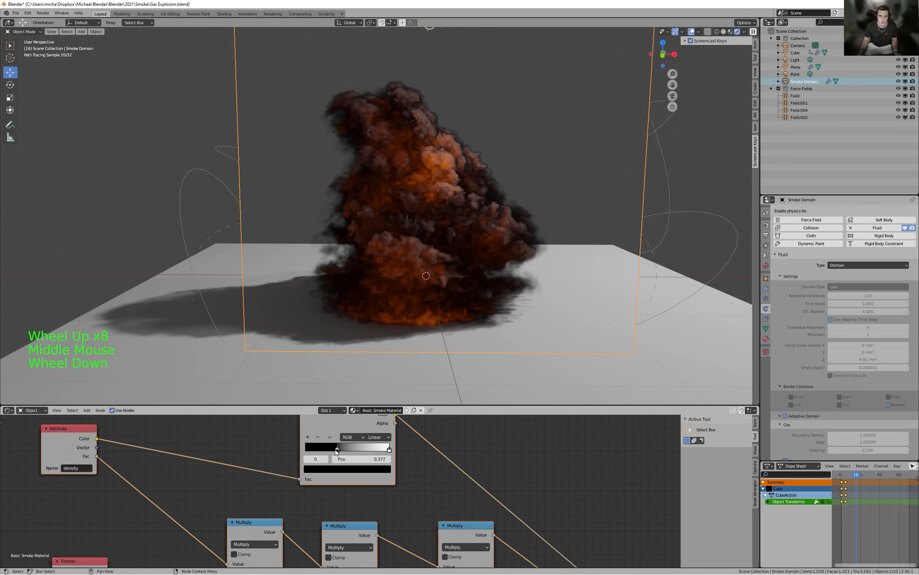
drag(336, 450, 309, 453)
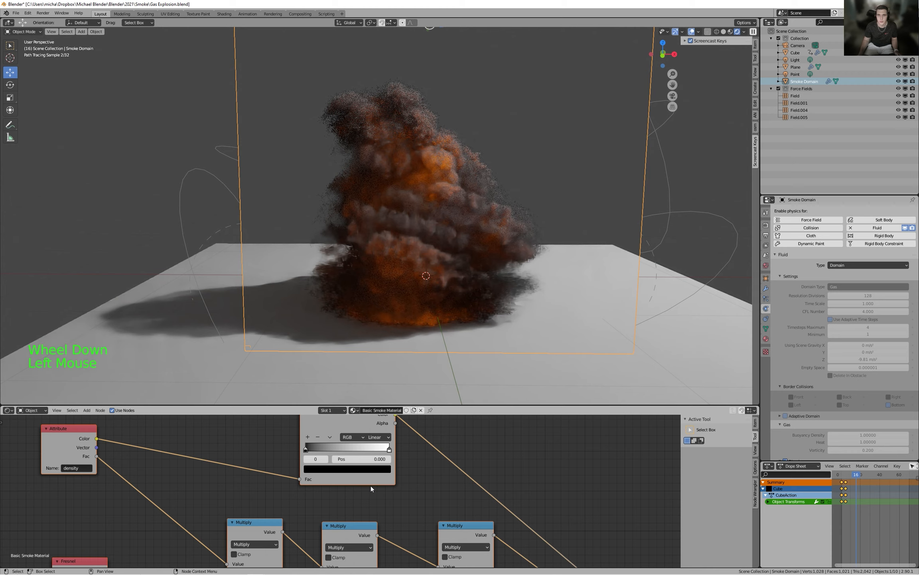
drag(350, 450, 305, 451)
scroll(339, 491, down, 3)
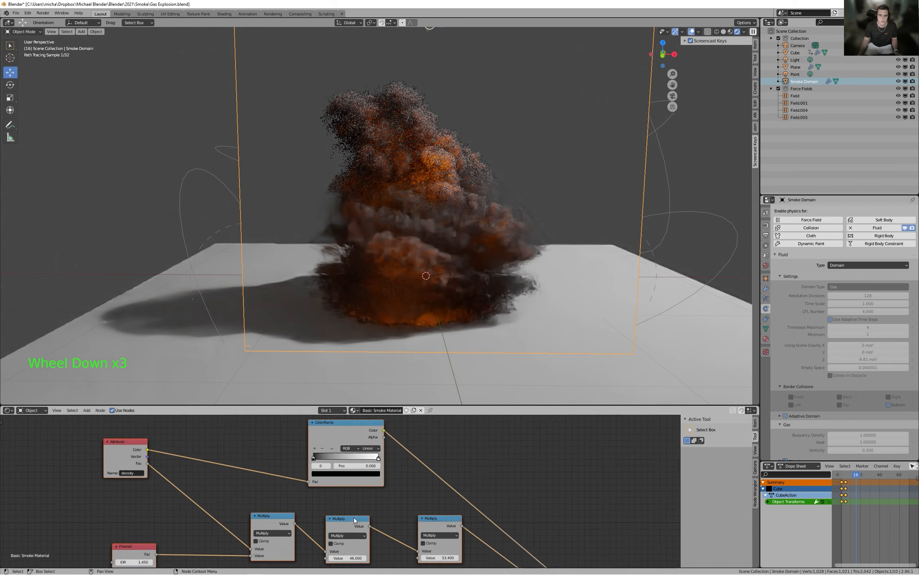
Set the middle Multiply node in the density chain to 44.400 and check the smoke from another angle.
middle_drag(353, 516, 369, 465)
scroll(376, 495, up, 3)
mouse_move(371, 511)
mouse_down()
mouse_move(379, 511)
mouse_move(367, 511)
mouse_up()
mouse_move(448, 300)
middle_down()
mouse_move(433, 341)
mouse_move(444, 316)
middle_up()
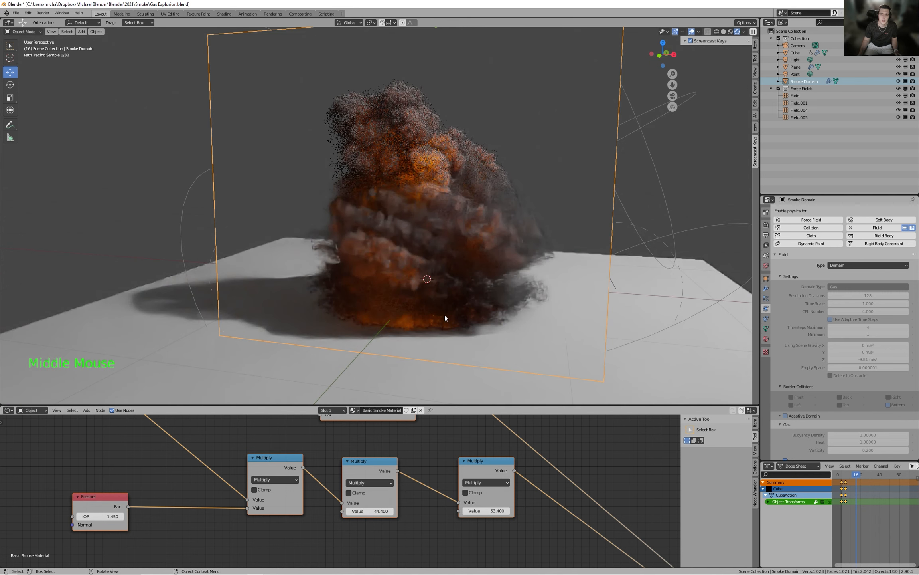
scroll(381, 457, down, 3)
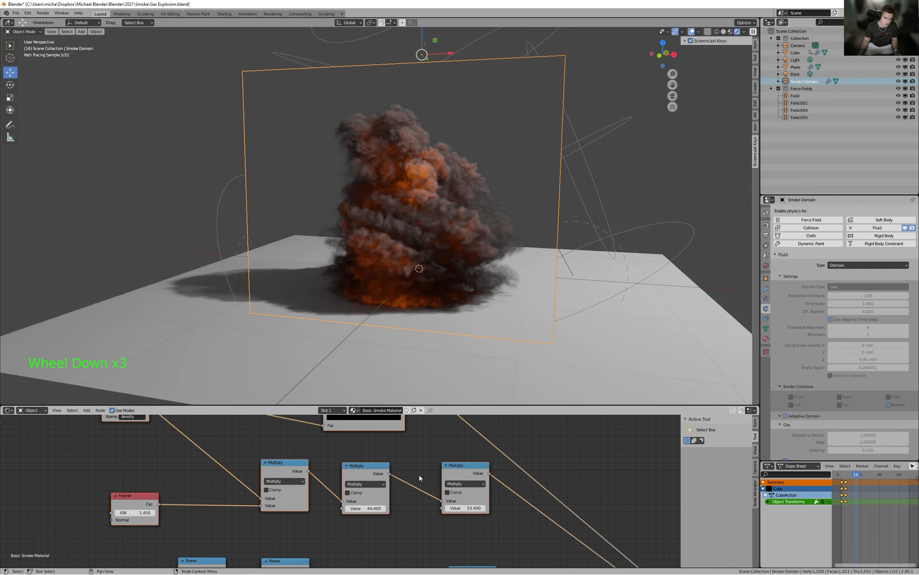
scroll(419, 475, up, 2)
middle_drag(429, 393, 414, 285)
scroll(371, 497, down, 4)
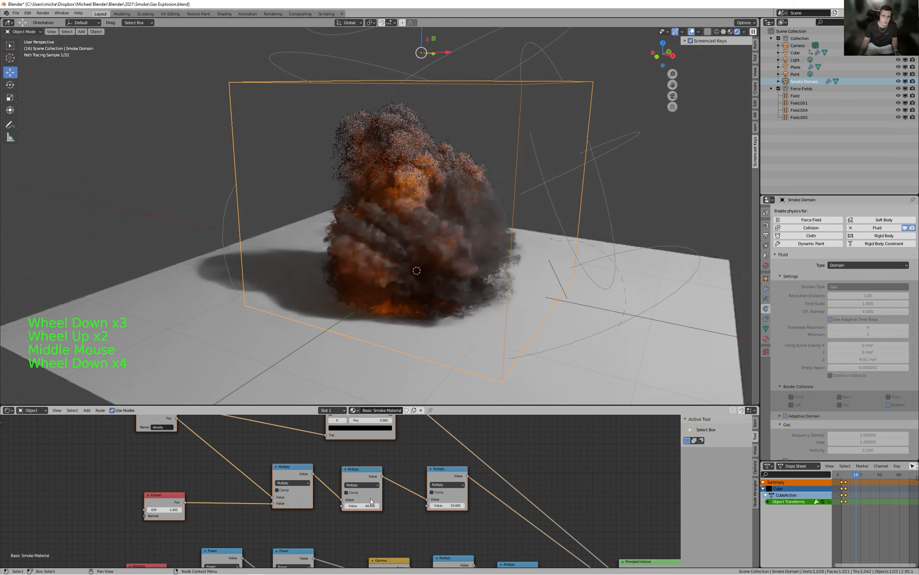
Examine how the density and emission node chains feed into the Principled Volume shader.
middle_drag(472, 483, 386, 457)
scroll(413, 455, down, 3)
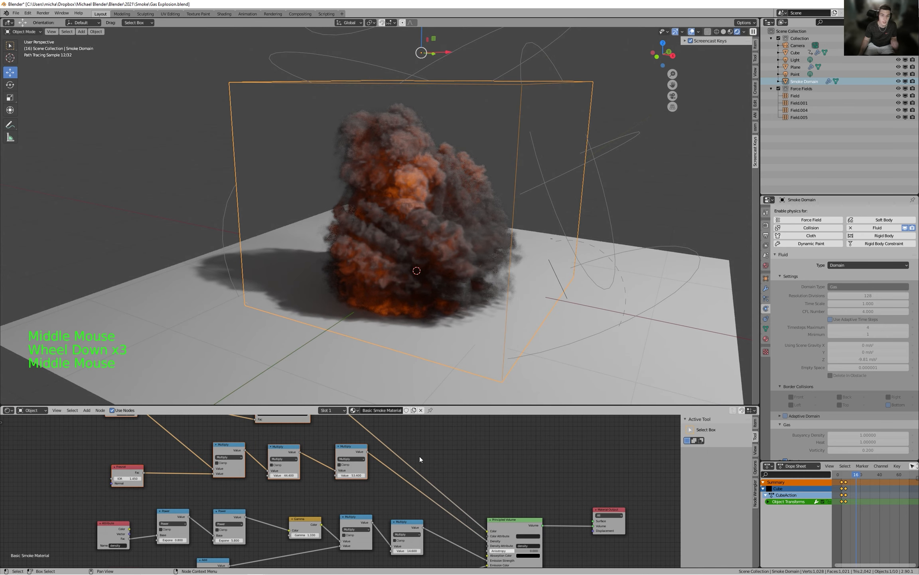
scroll(419, 456, up, 1)
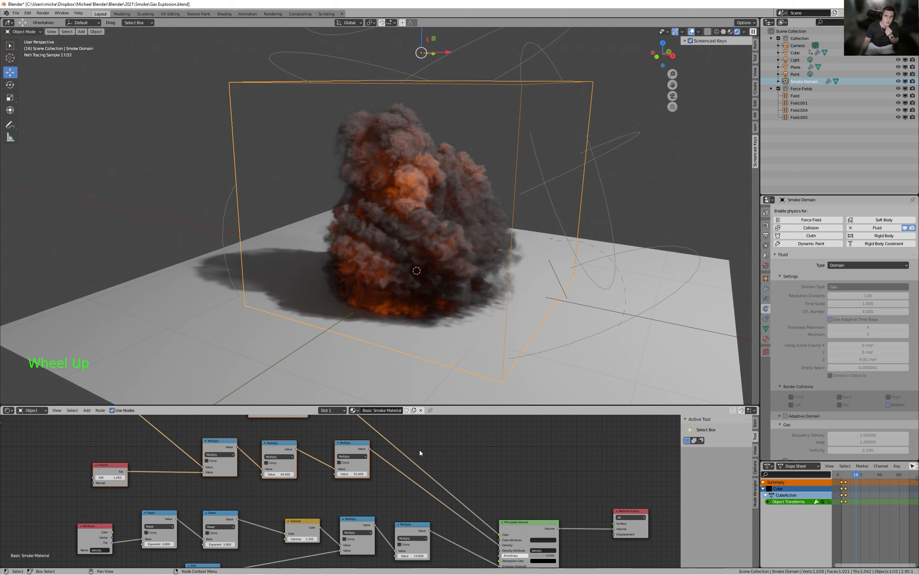
scroll(363, 475, up, 1)
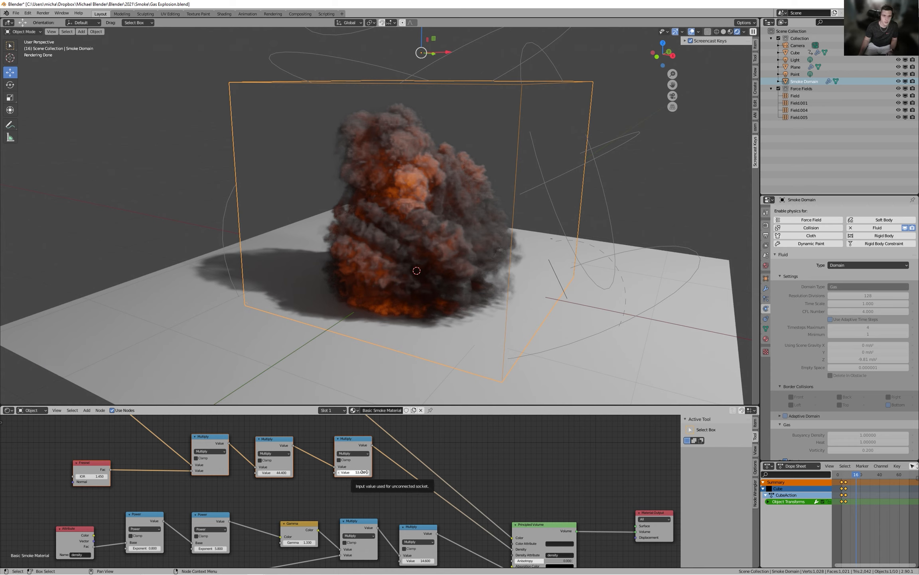
scroll(446, 473, down, 6)
middle_drag(454, 469, 482, 457)
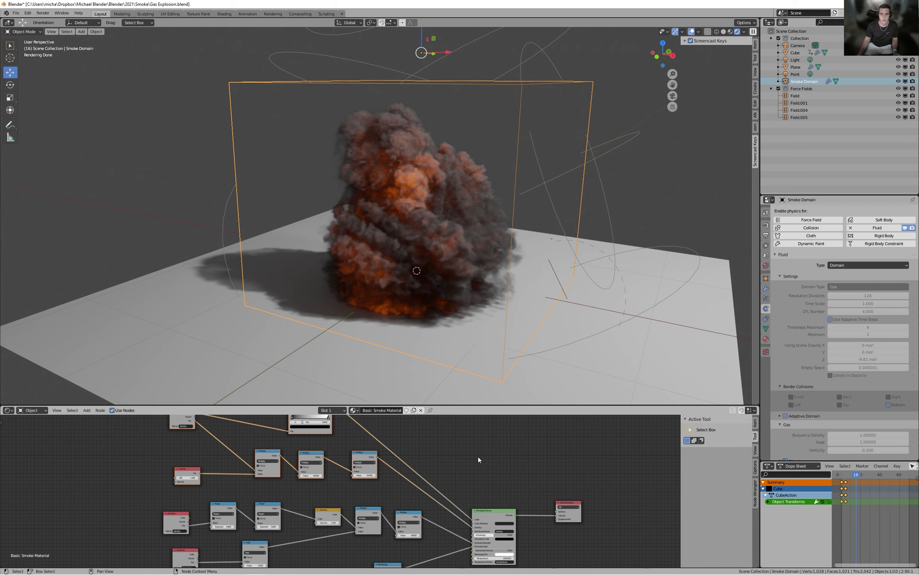
scroll(479, 457, up, 3)
middle_drag(477, 457, 470, 505)
scroll(483, 483, up, 3)
scroll(489, 459, down, 1)
scroll(490, 459, down, 2)
Try different values on the density chain's last Multiply node, ending with a very low one for thin, fire-like smoke.
drag(475, 501, 671, 501)
middle_drag(414, 427, 387, 495)
drag(387, 495, 353, 495)
drag(269, 495, 185, 495)
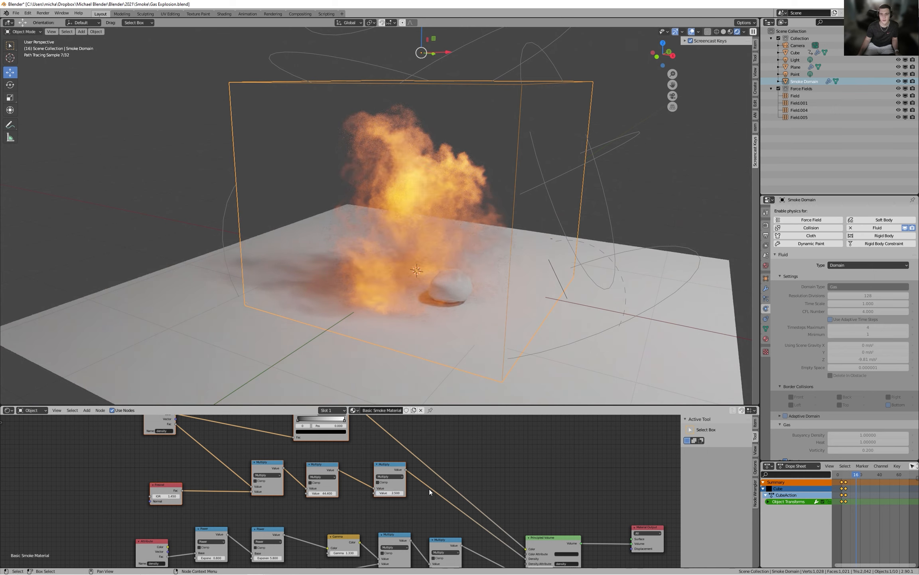
Try raising the emission chain's final Multiply value on the thinned smoke, and undo the change.
scroll(480, 475, down, 2)
middle_drag(433, 546, 457, 507)
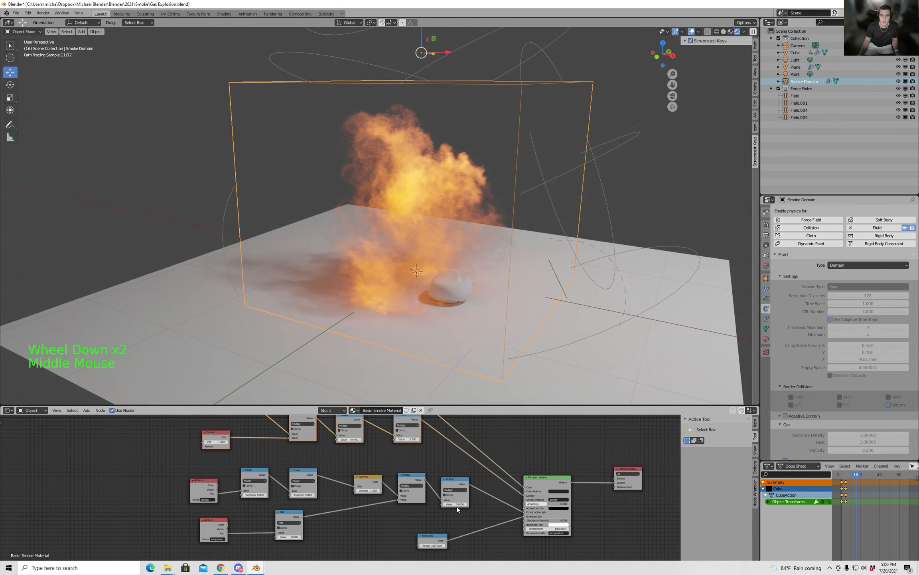
drag(457, 505, 473, 504)
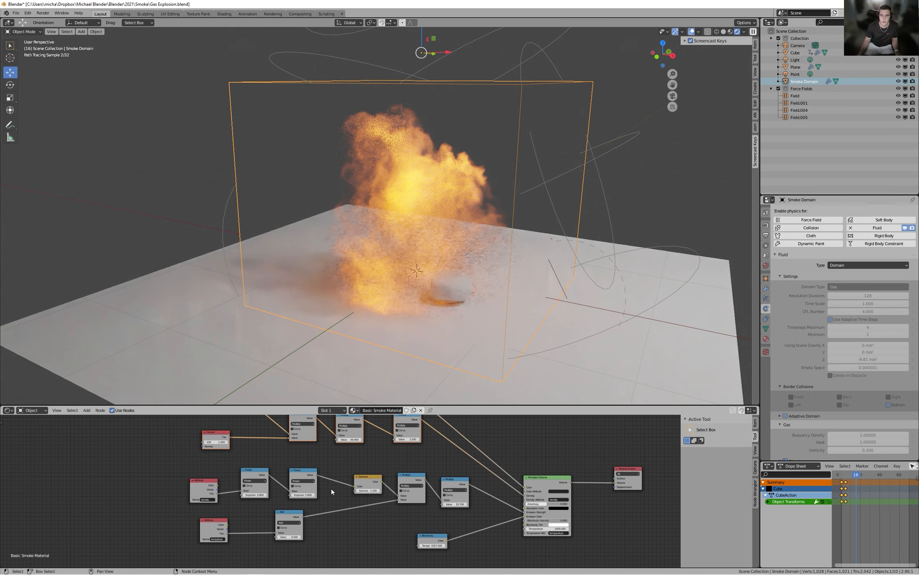
key(ctrl+z)
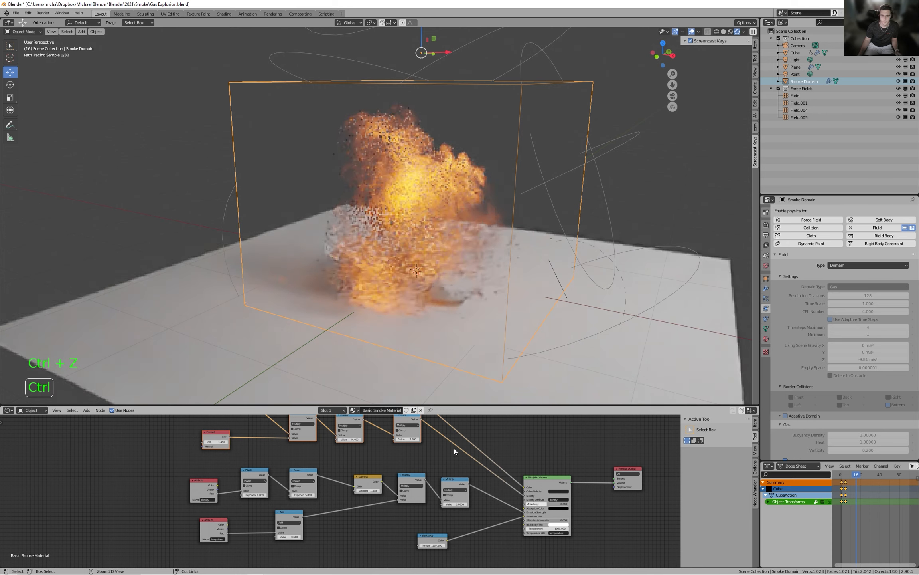
Set the density chain's last Multiply value to 22.700 and inspect the explosion from another angle.
drag(409, 439, 476, 440)
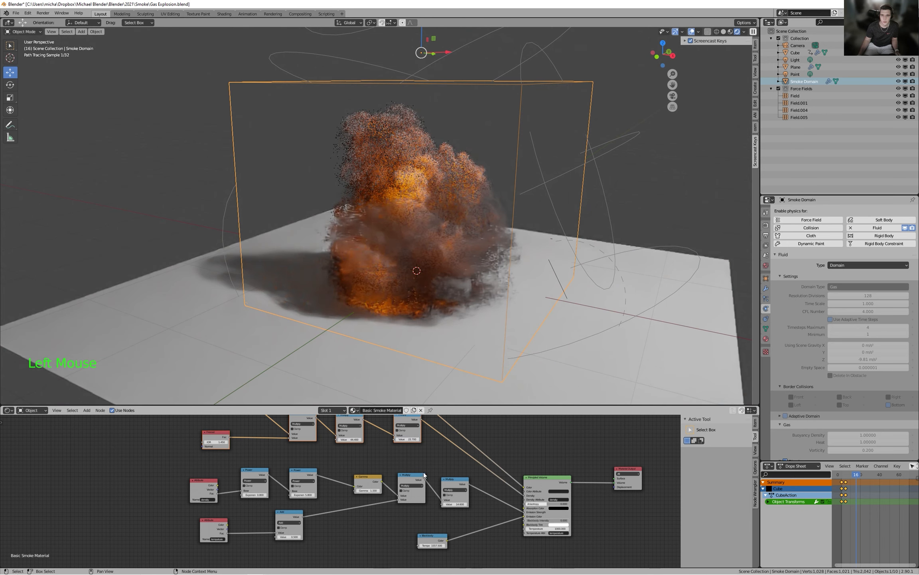
scroll(423, 472, up, 4)
middle_drag(423, 473, 421, 478)
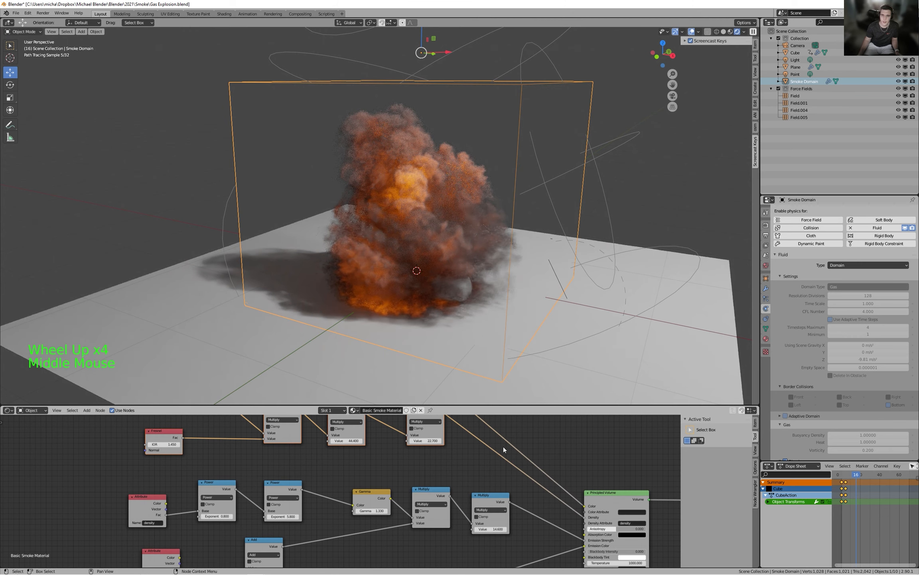
scroll(505, 458, up, 2)
scroll(474, 496, down, 1)
mouse_move(505, 459)
middle_down()
mouse_move(447, 512)
mouse_move(505, 478)
middle_up()
scroll(475, 496, down, 3)
scroll(448, 512, up, 3)
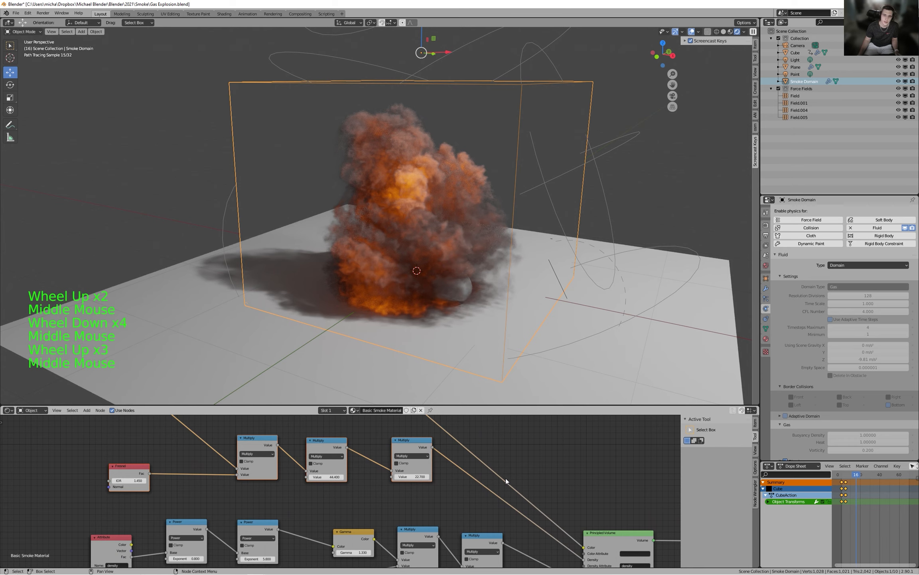
middle_drag(527, 303, 484, 264)
scroll(513, 259, up, 3)
scroll(495, 260, down, 3)
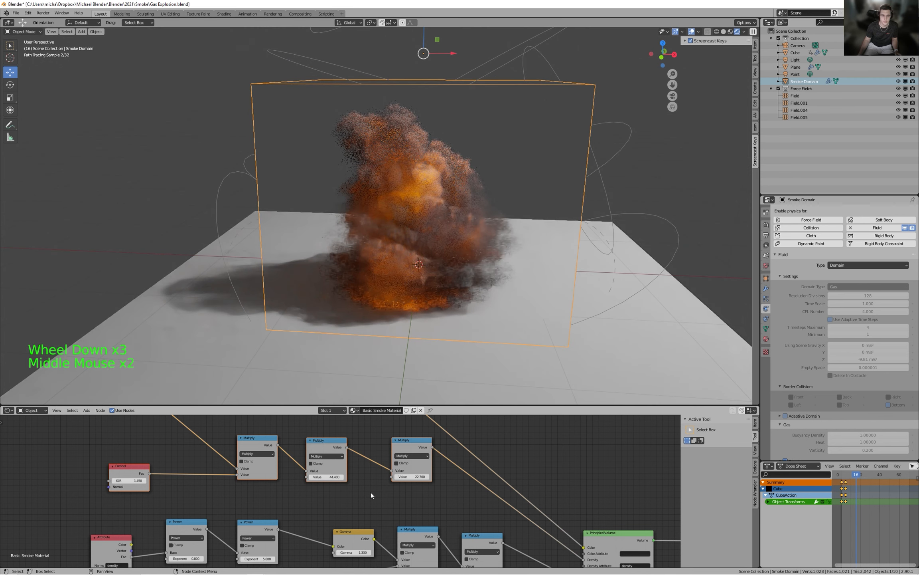
Try different values on the emission chain's Gamma node and compare their effect on the fire.
mouse_move(353, 552)
mouse_down()
mouse_move(412, 552)
mouse_move(364, 551)
mouse_up()
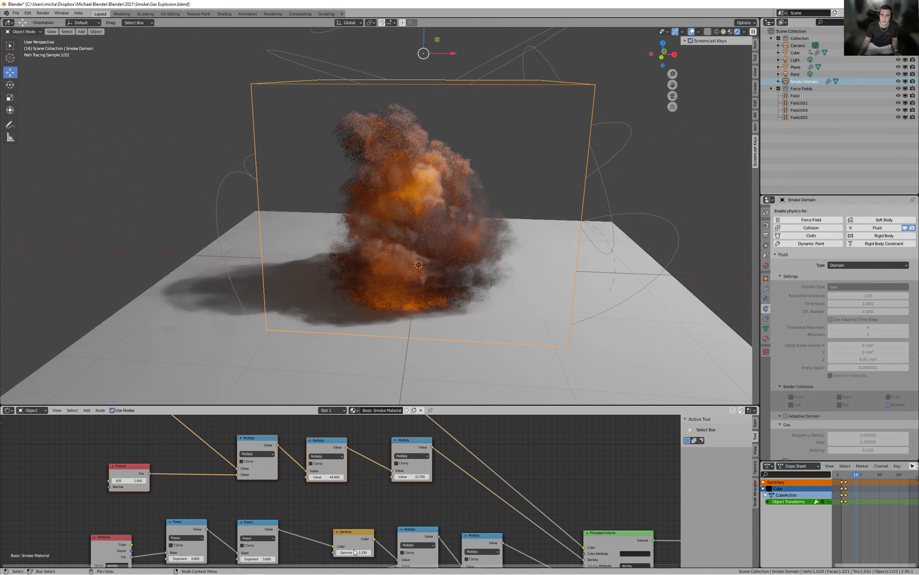
drag(354, 552, 364, 552)
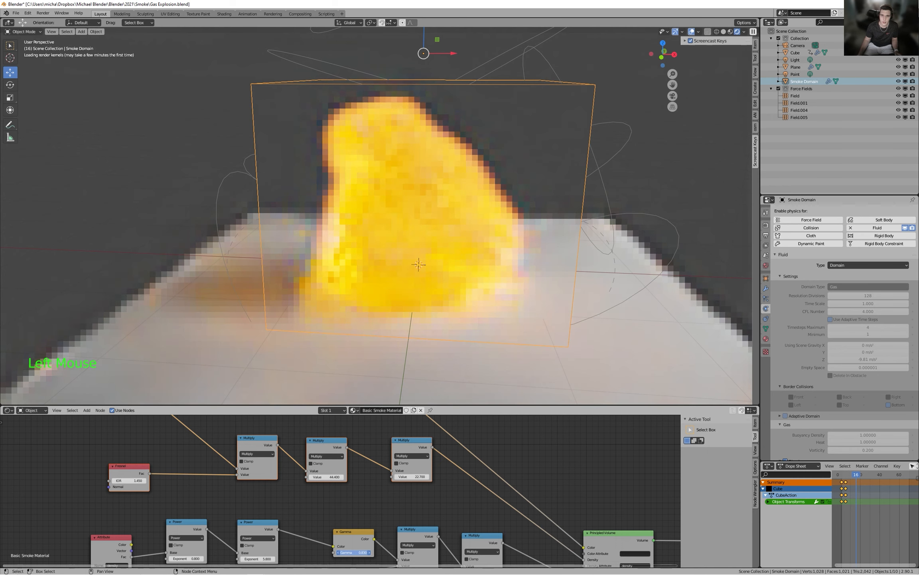
scroll(422, 529, down, 5)
scroll(431, 459, up, 4)
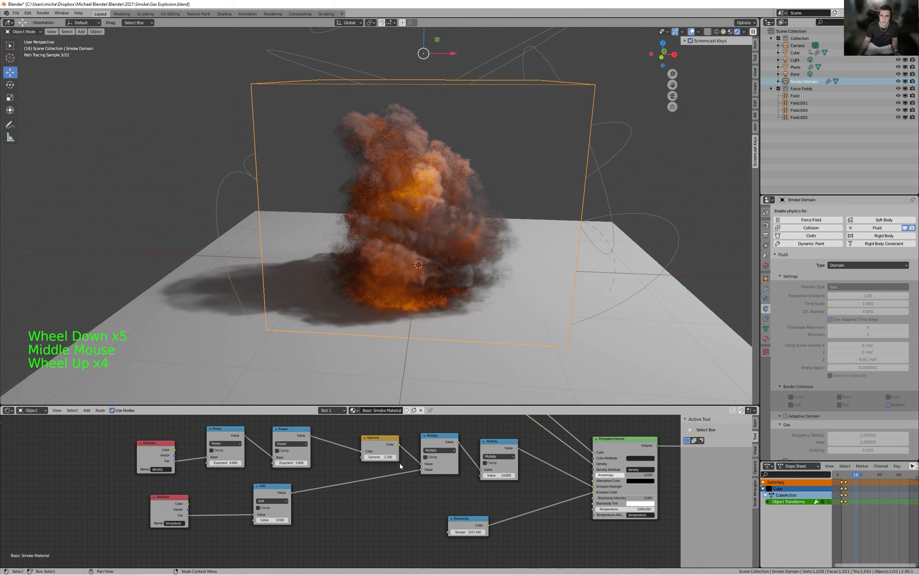
mouse_move(382, 456)
mouse_down()
mouse_move(415, 457)
mouse_move(382, 456)
mouse_up()
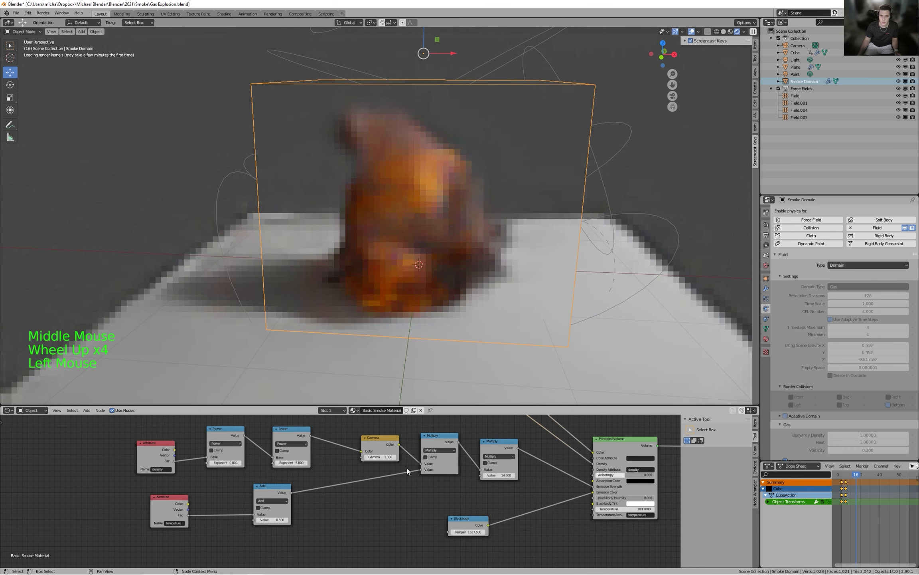
scroll(425, 452, up, 3)
middle_drag(499, 456, 465, 462)
scroll(454, 456, down, 2)
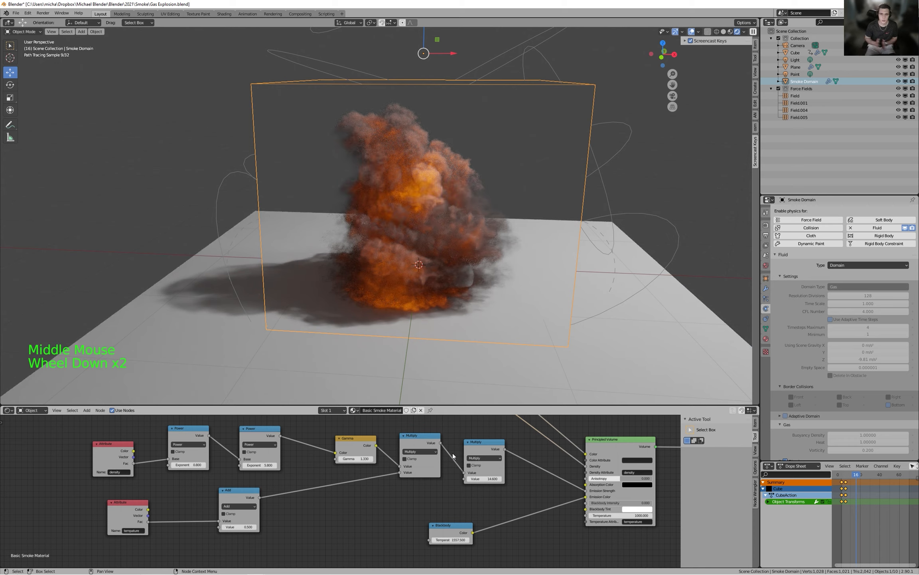
Set the density chain's middle and last Multiply values to 46.000 and 29.200, and move the ColorRamp's black stop to position 0.318.
middle_drag(445, 477, 504, 471)
drag(406, 515, 430, 515)
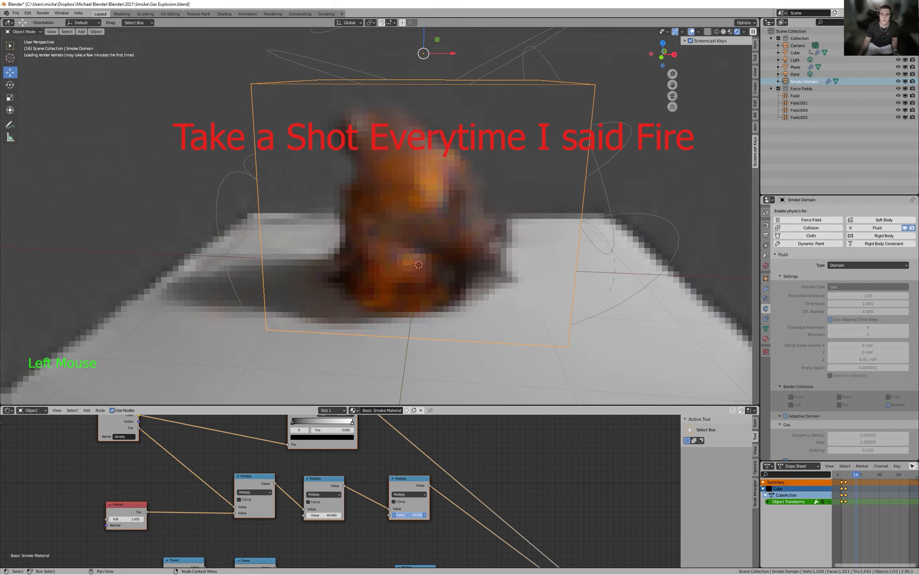
scroll(343, 491, up, 2)
middle_drag(325, 451, 315, 471)
drag(294, 454, 317, 454)
middle_drag(385, 544, 405, 502)
drag(351, 519, 359, 519)
Set the emission chain's final Multiply value to 11.500 and check the explosion from several angles.
middle_drag(459, 549, 427, 418)
middle_drag(523, 526, 520, 507)
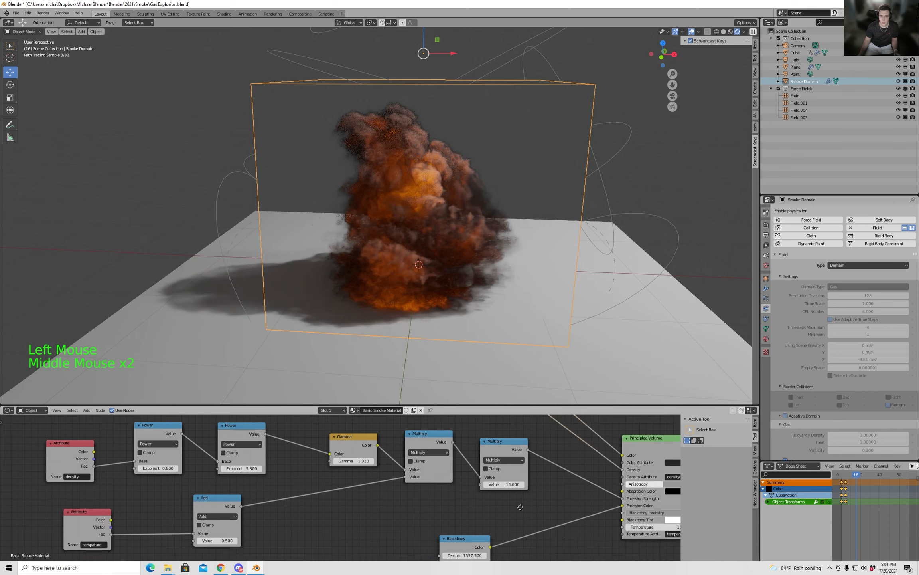
scroll(520, 507, down, 2)
drag(469, 450, 457, 450)
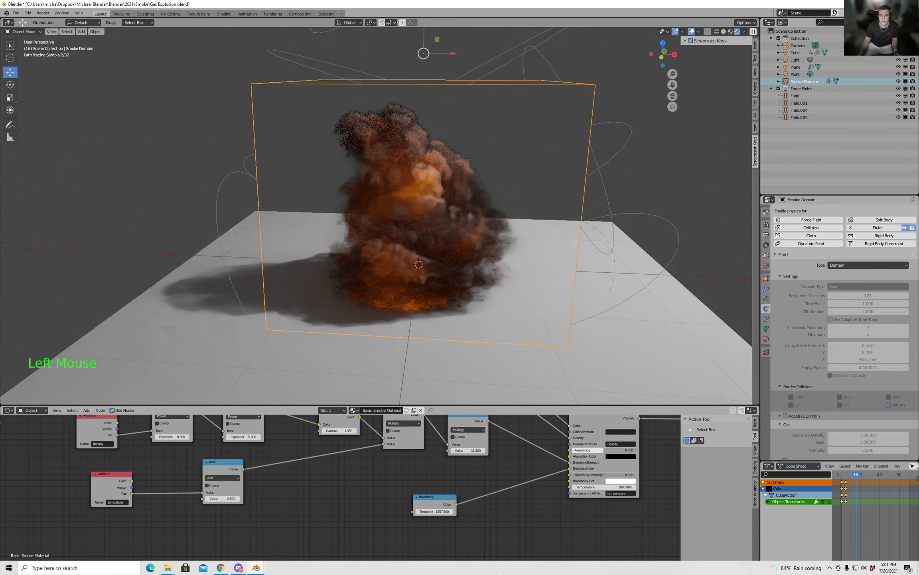
right_click(385, 211)
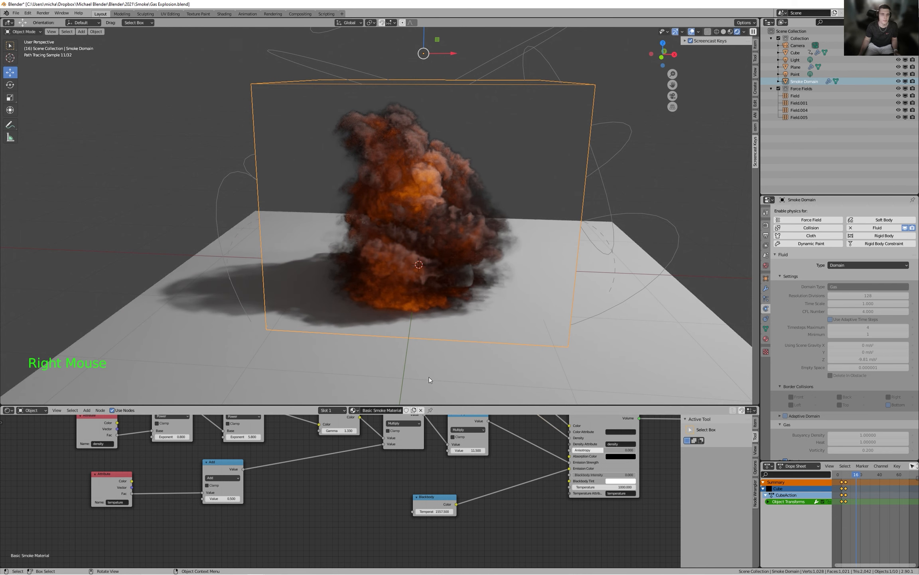
middle_drag(435, 371, 485, 341)
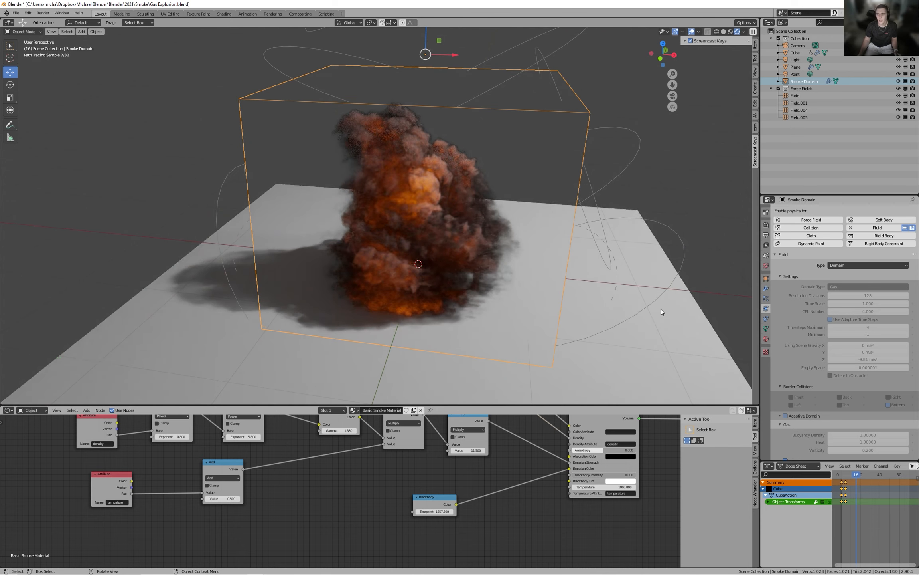
middle_drag(661, 311, 602, 279)
scroll(584, 274, up, 3)
scroll(602, 278, down, 4)
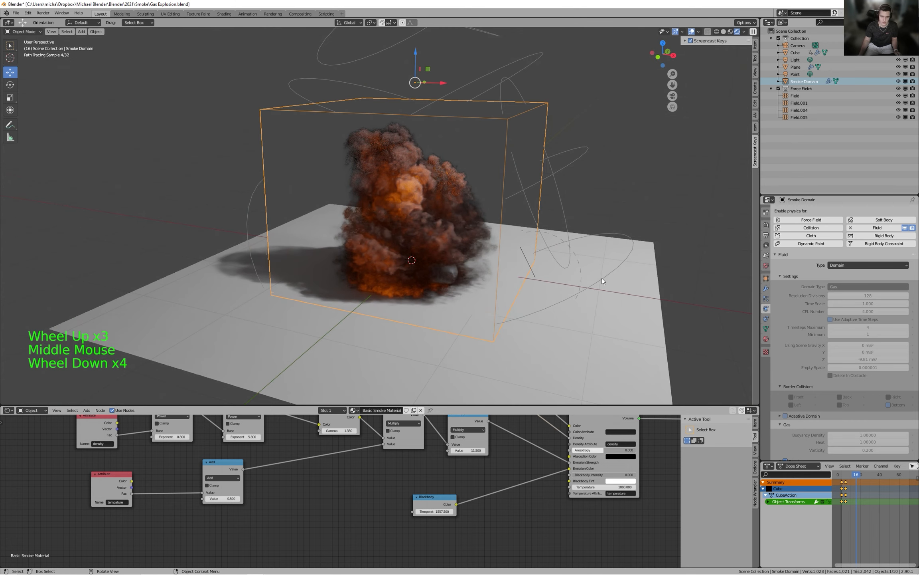
middle_drag(587, 245, 575, 256)
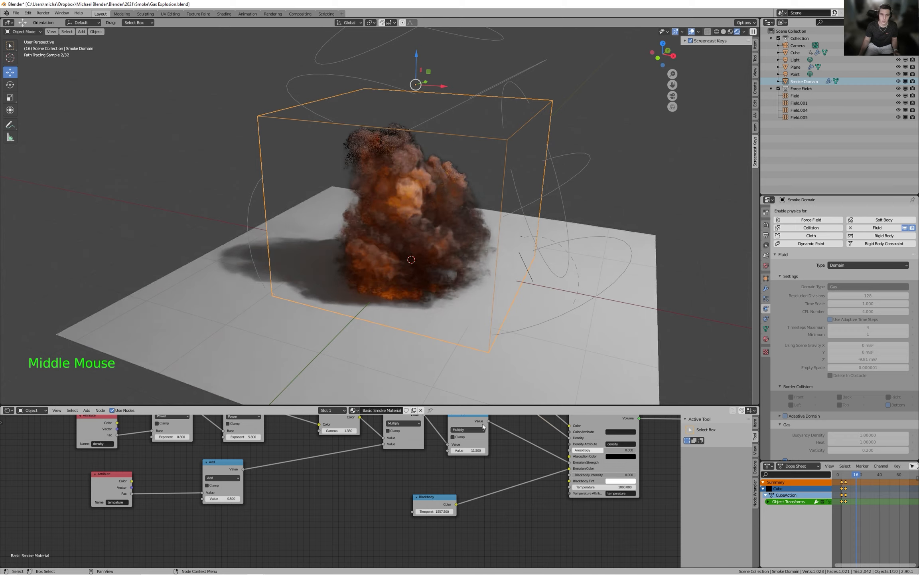
Show the whole node tree full-screen and reposition the Principled Volume and Material Output nodes slightly up and to the right.
key(ctrl+alt+space)
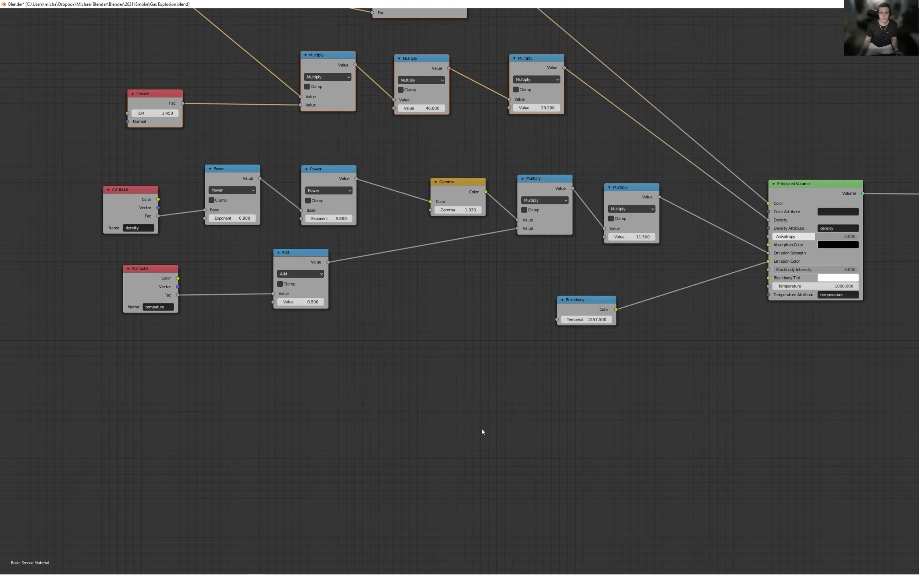
key(Home)
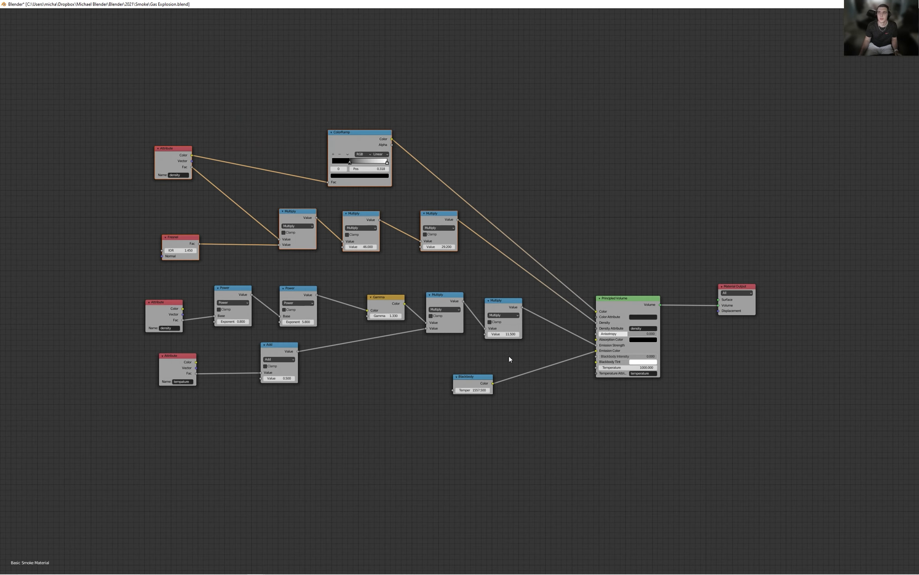
scroll(435, 231, up, 1)
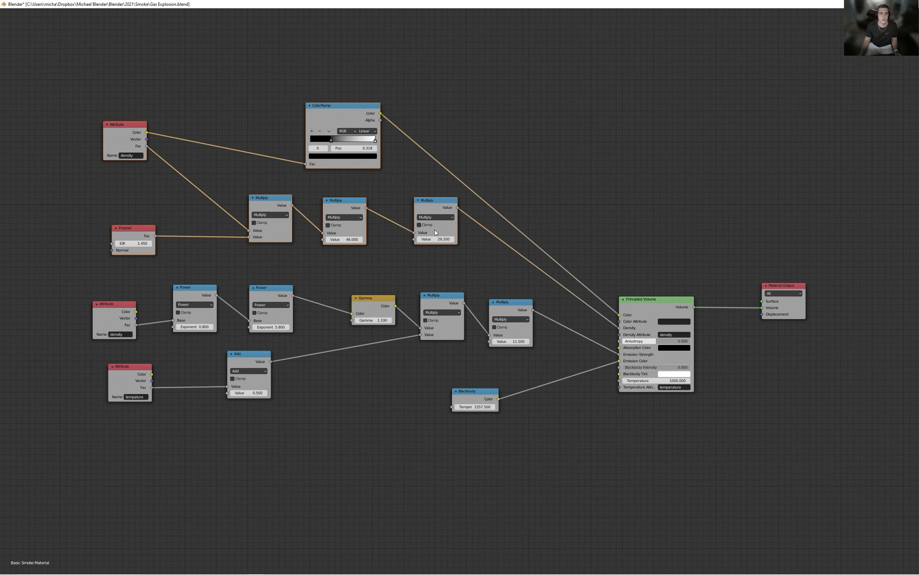
drag(654, 296, 671, 253)
drag(785, 283, 798, 277)
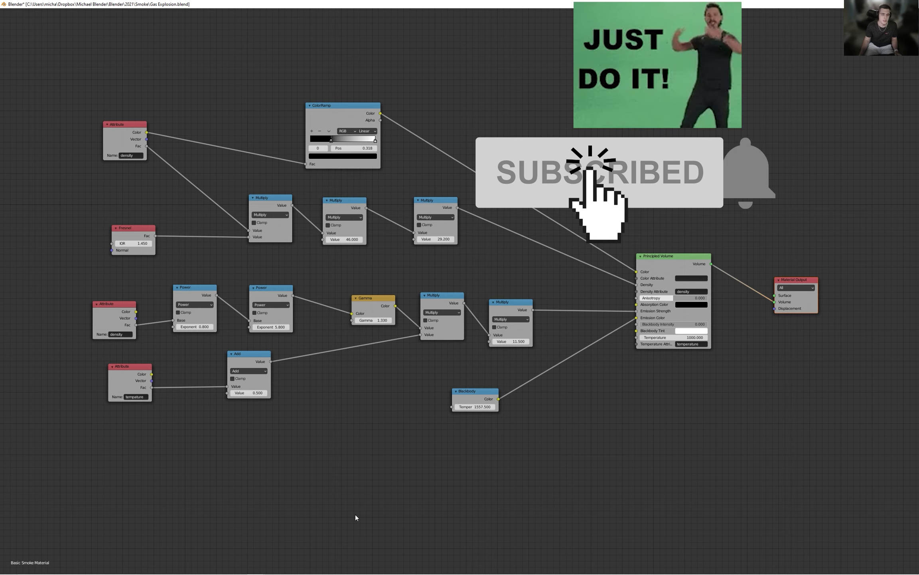
drag(401, 469, 95, 50)
click(835, 375)
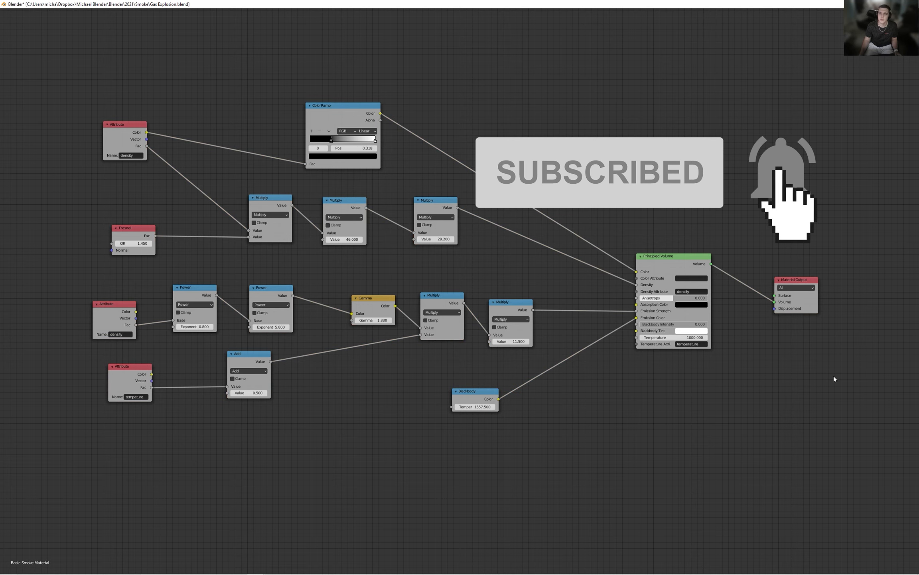
drag(822, 391, 36, 90)
click(591, 87)
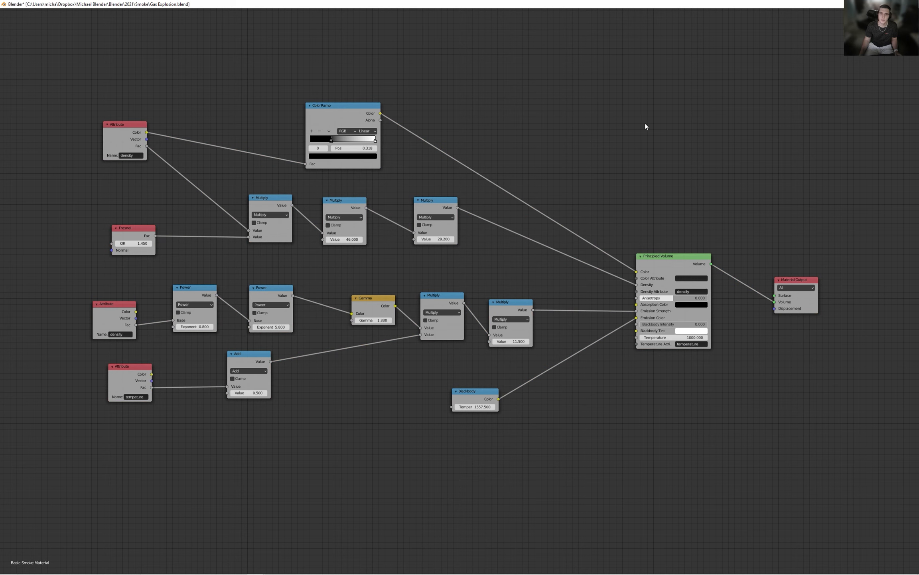